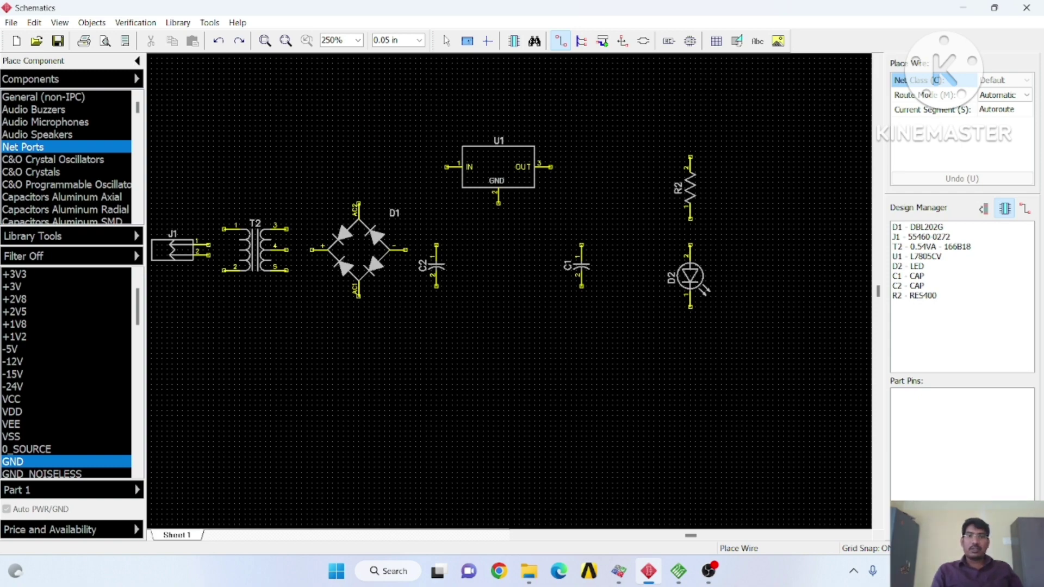
Switch to the DipTrace Launcher and start a new Schematic Capture window.
mouse_move(619, 571)
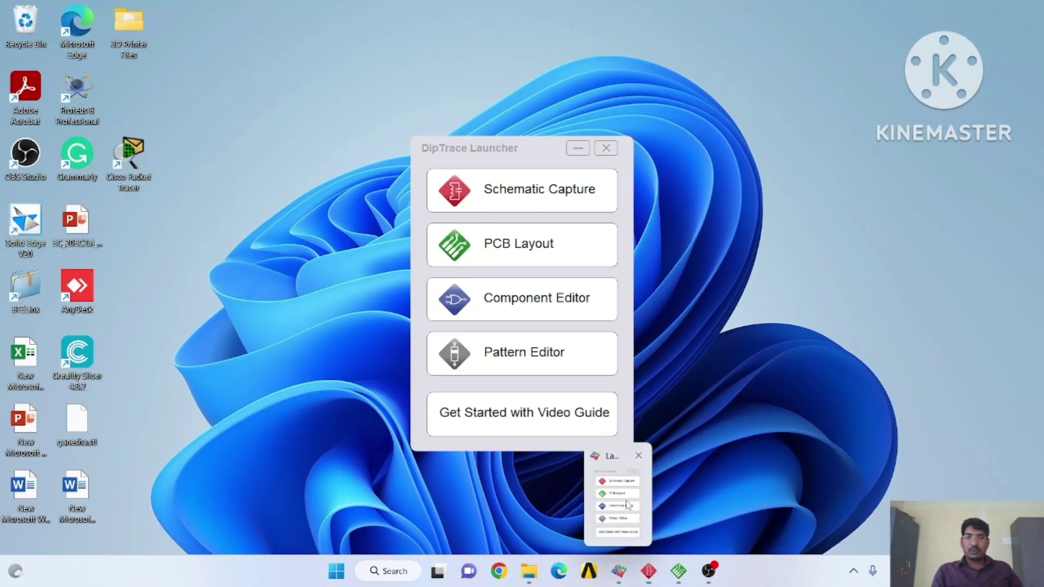
click(628, 507)
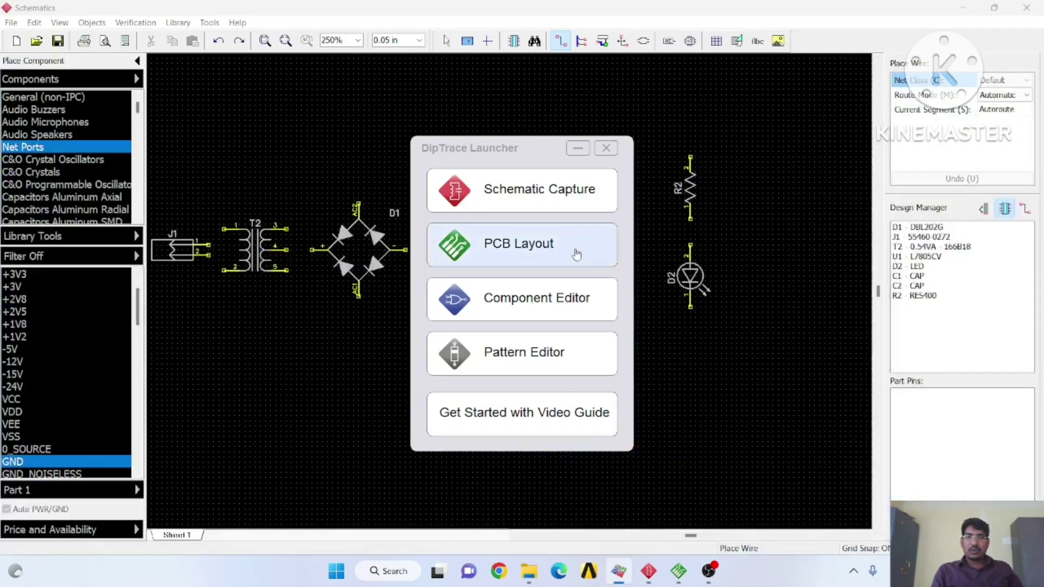
click(557, 204)
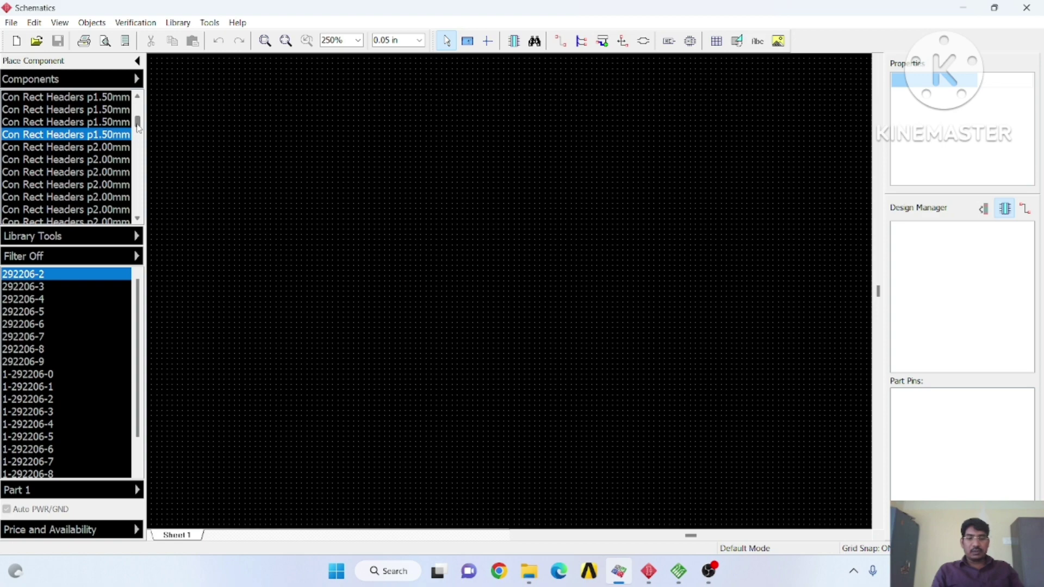
drag(138, 128, 141, 109)
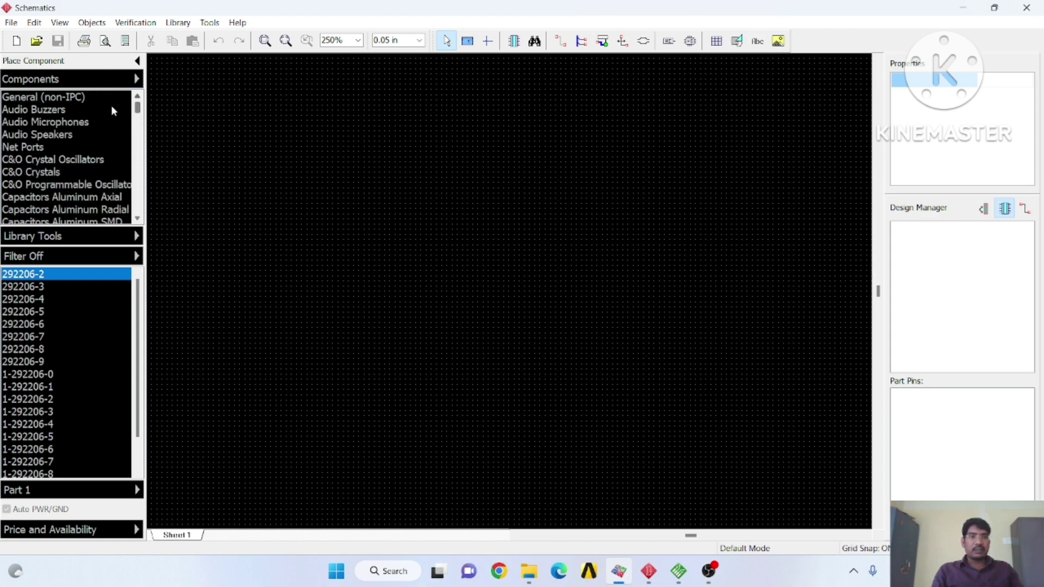
click(63, 99)
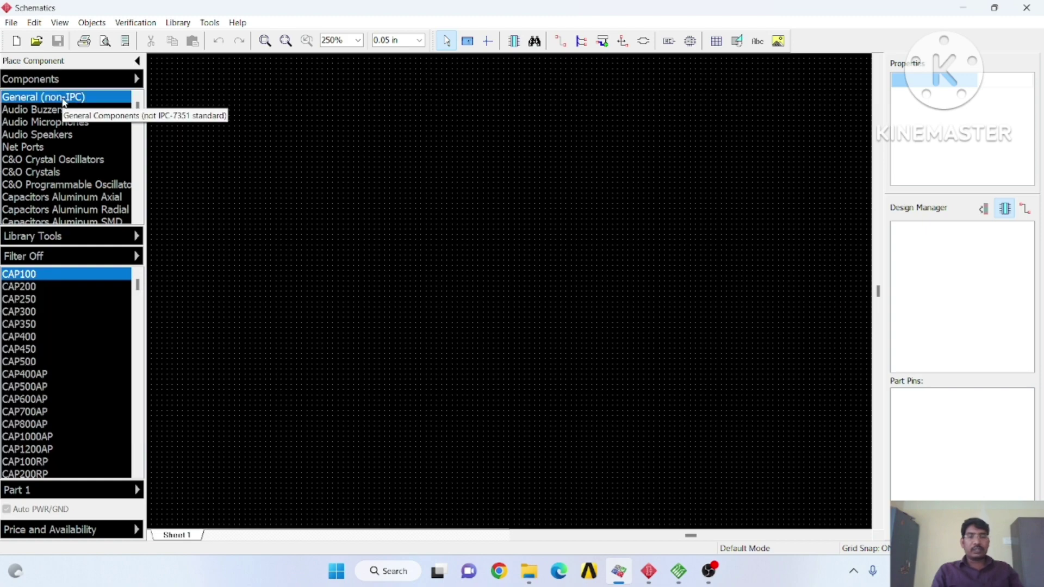
click(45, 139)
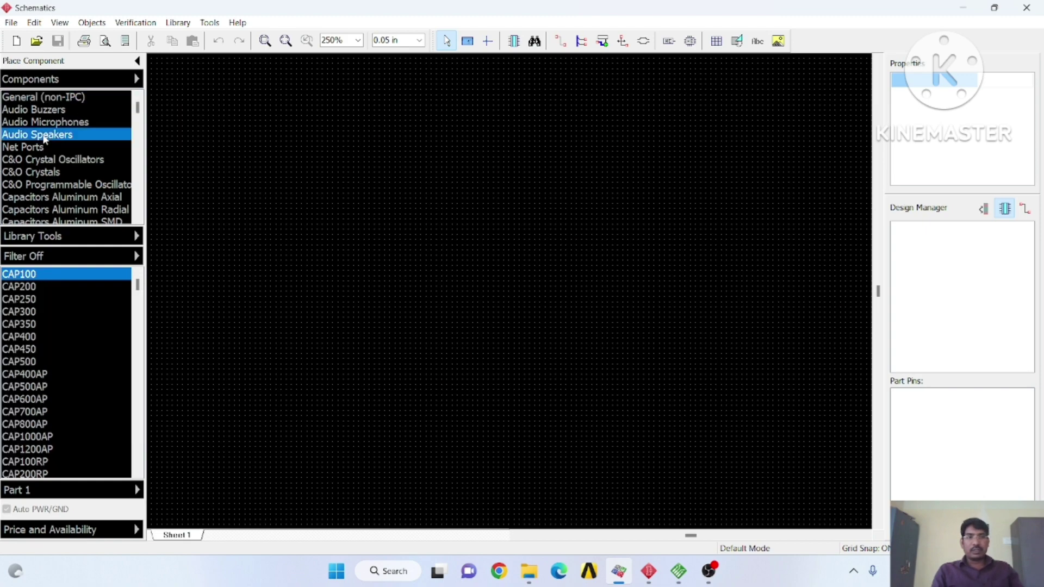
key(r)
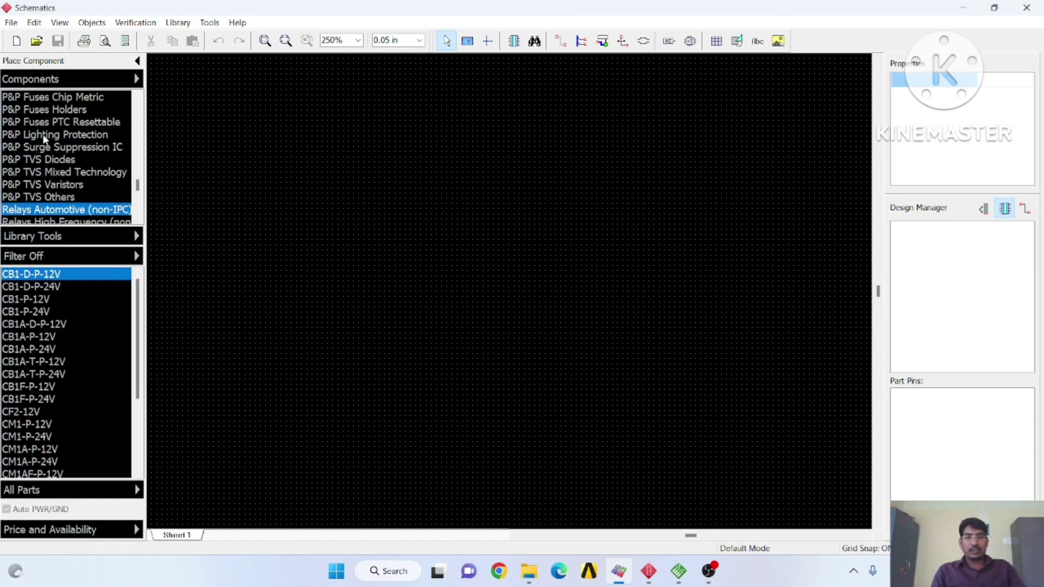
key(Home)
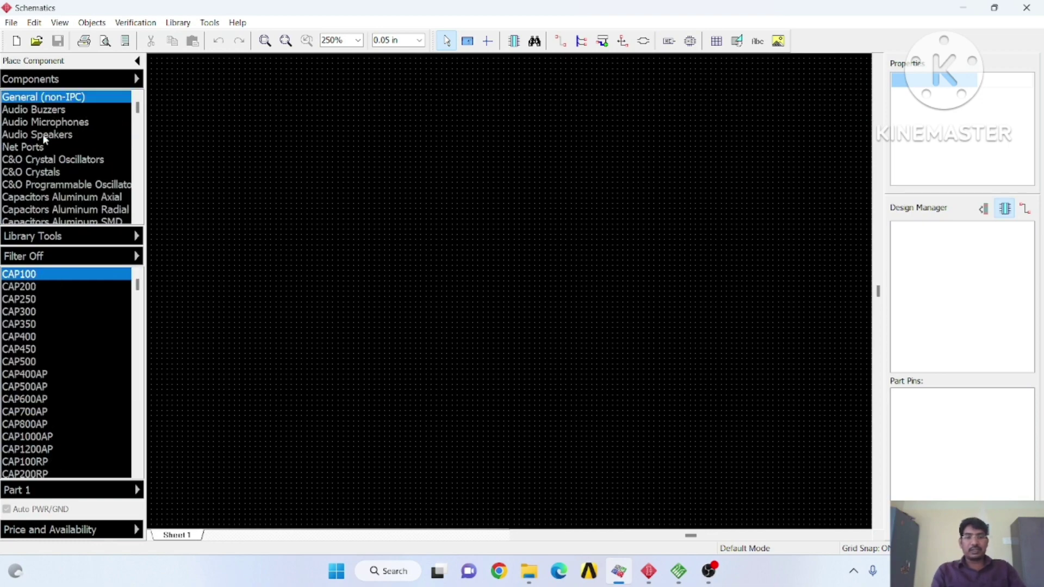
Place one DBL201G bridge rectifier from the Diodes Bridge Rectifiers library in the left half of the empty sheet.
key(d)
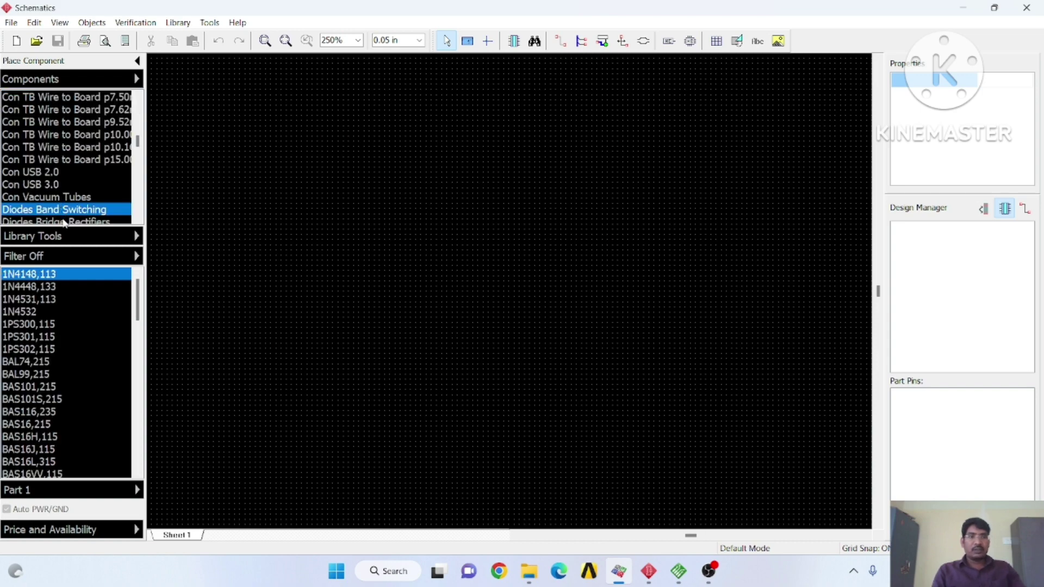
click(65, 223)
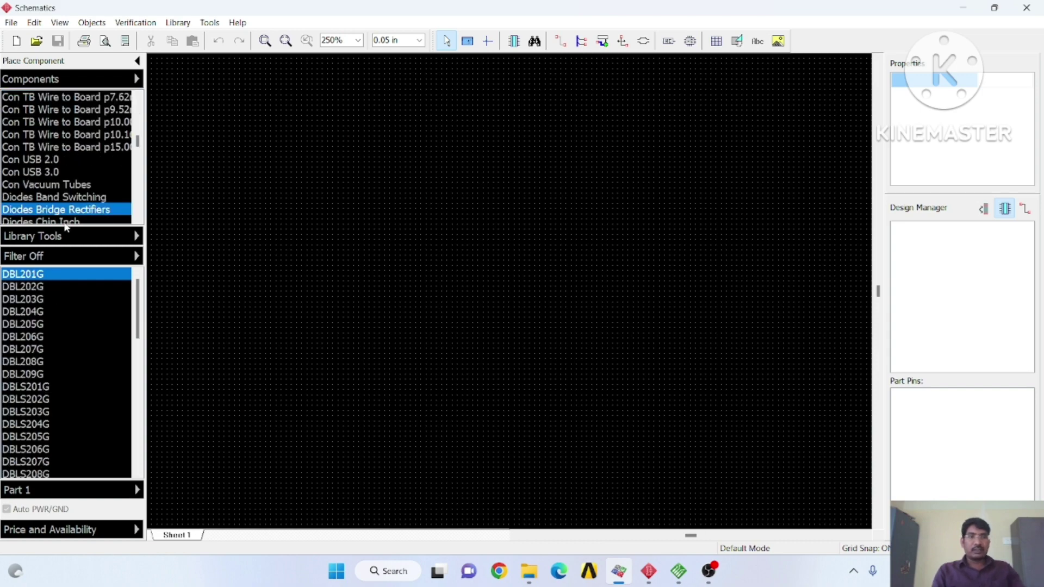
click(38, 288)
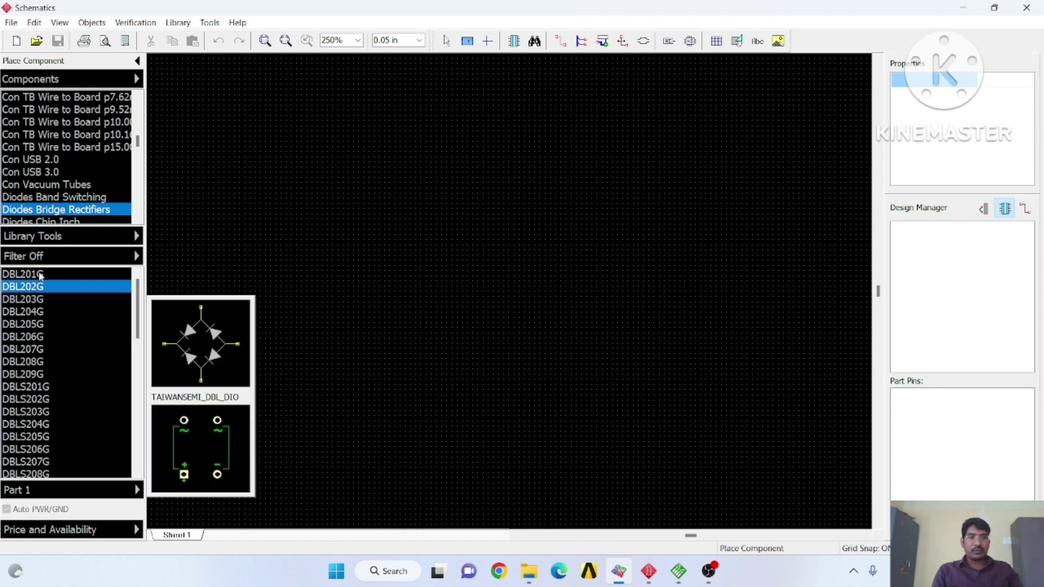
click(39, 274)
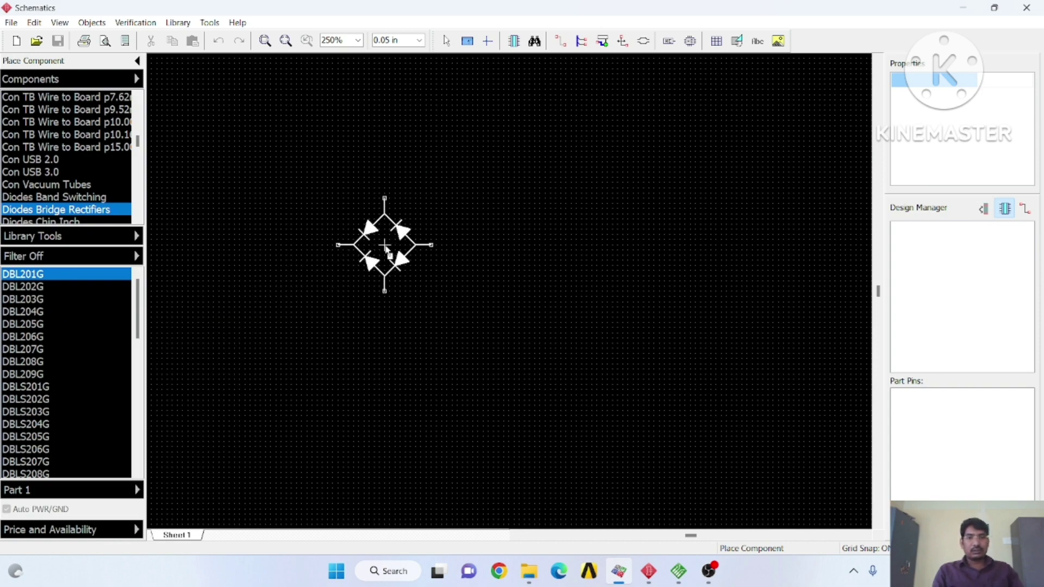
click(370, 257)
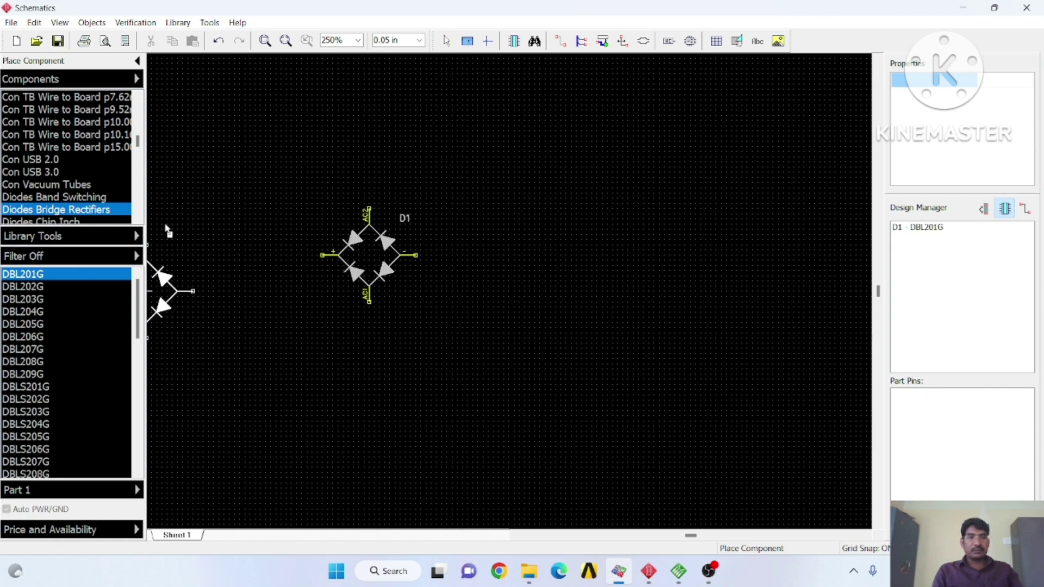
key(Escape)
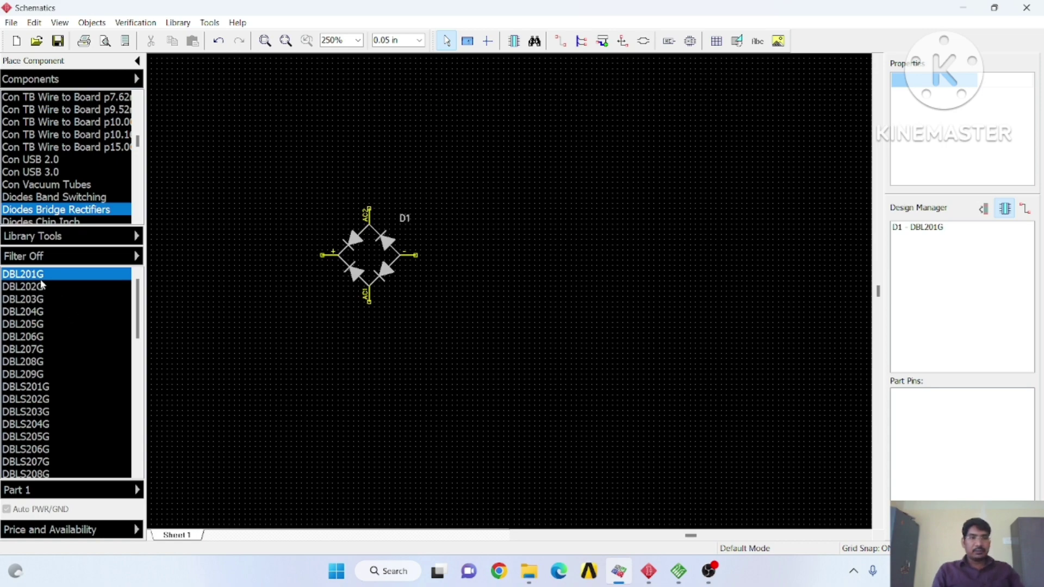
Place two CAP200 capacitors from the General (non-IPC) library in a row beside bridge rectifier D1, with a wide gap between them.
drag(138, 141, 148, 95)
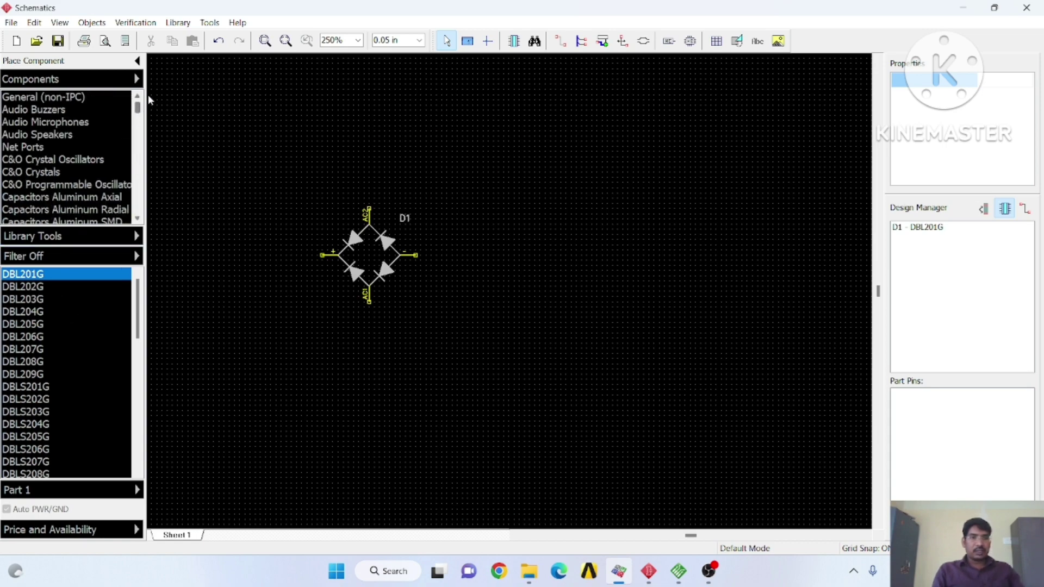
click(60, 100)
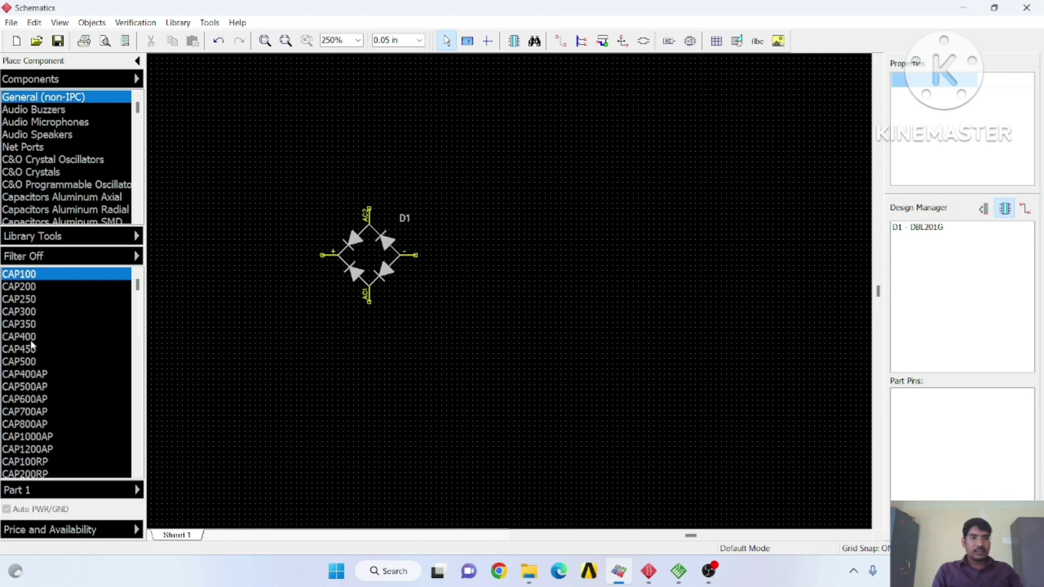
click(28, 292)
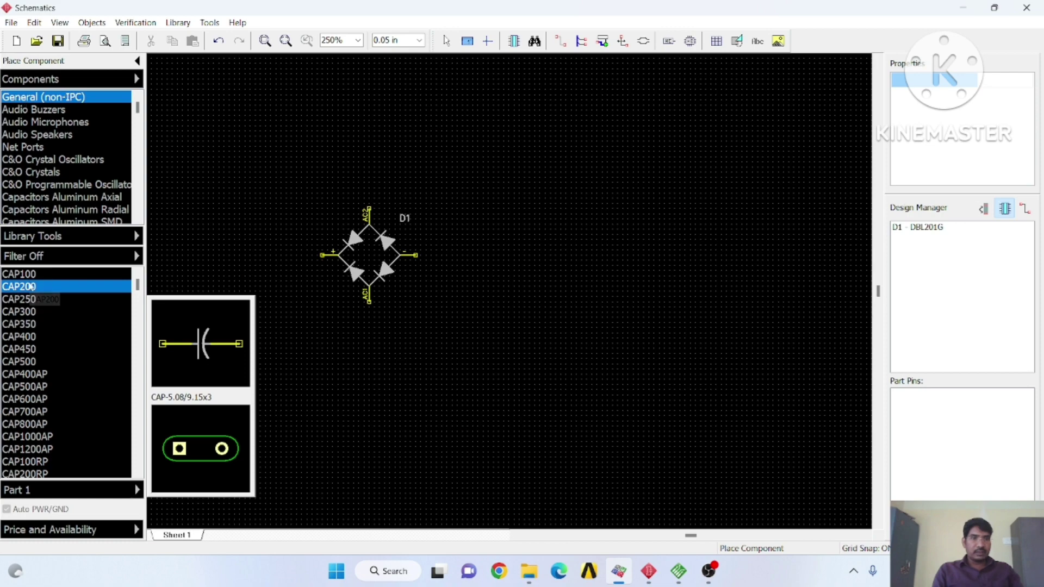
drag(33, 287, 505, 247)
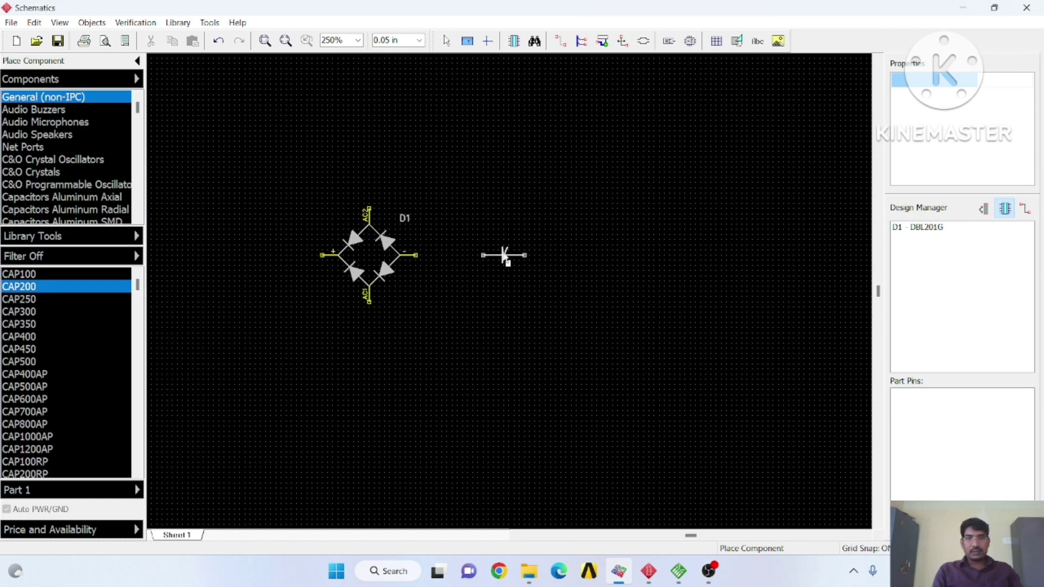
click(505, 254)
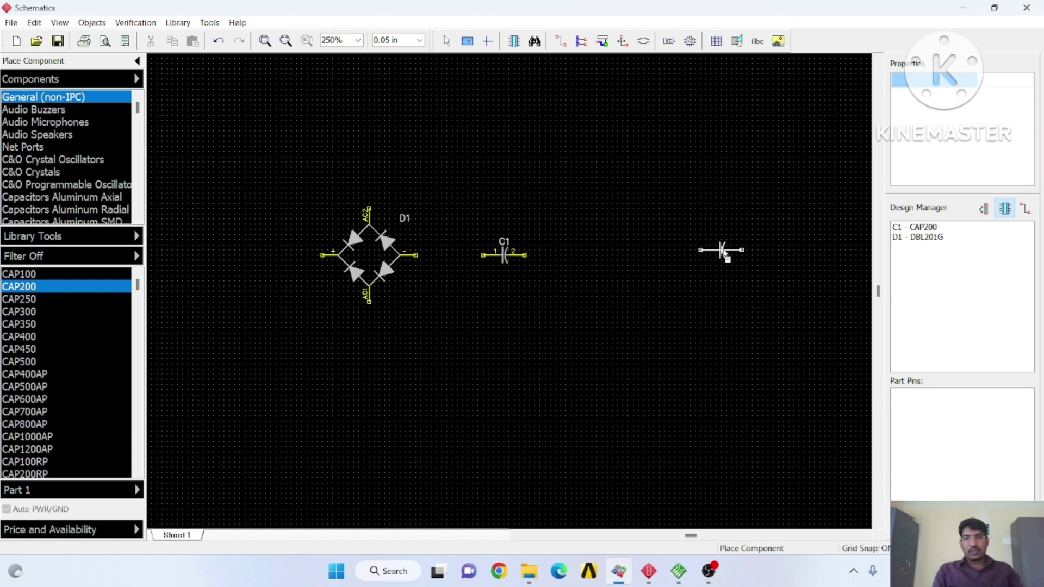
click(722, 251)
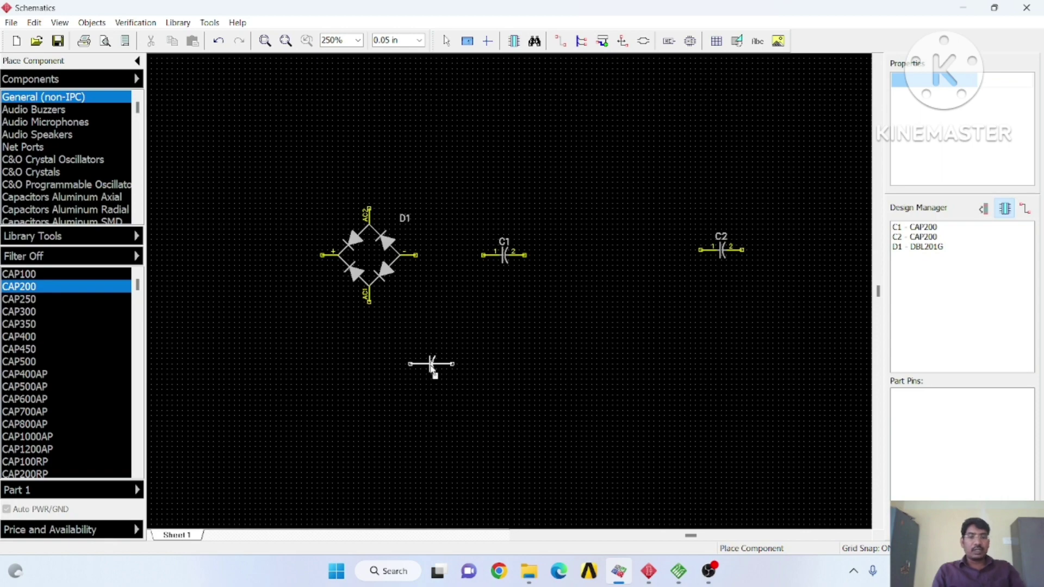
key(Escape)
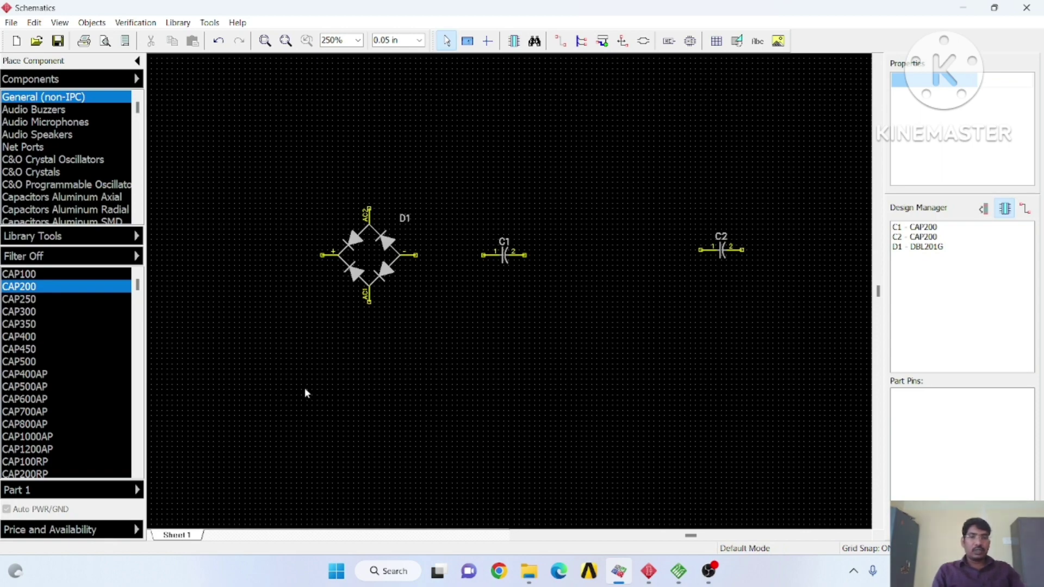
click(536, 42)
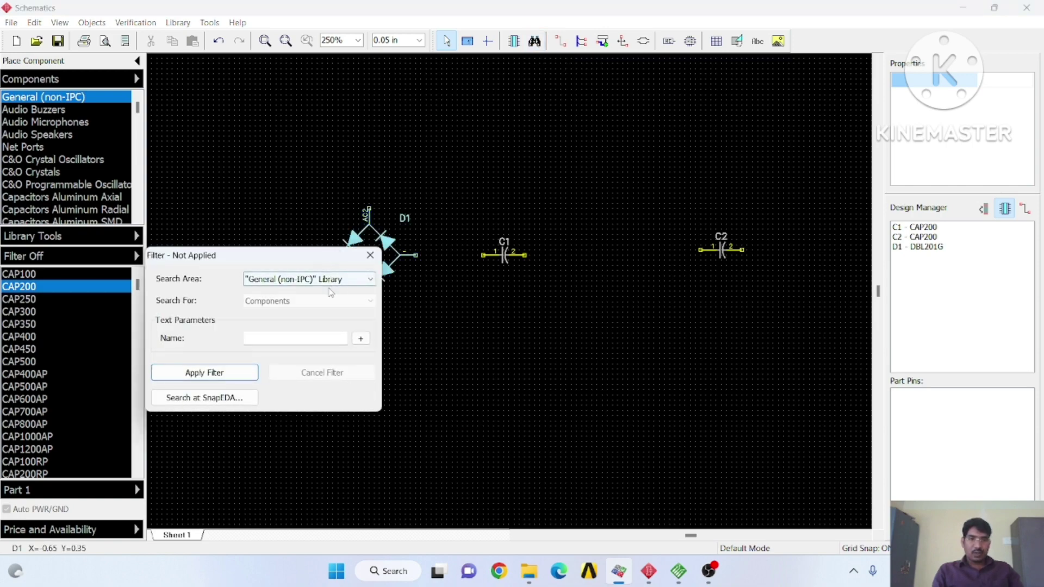
click(343, 280)
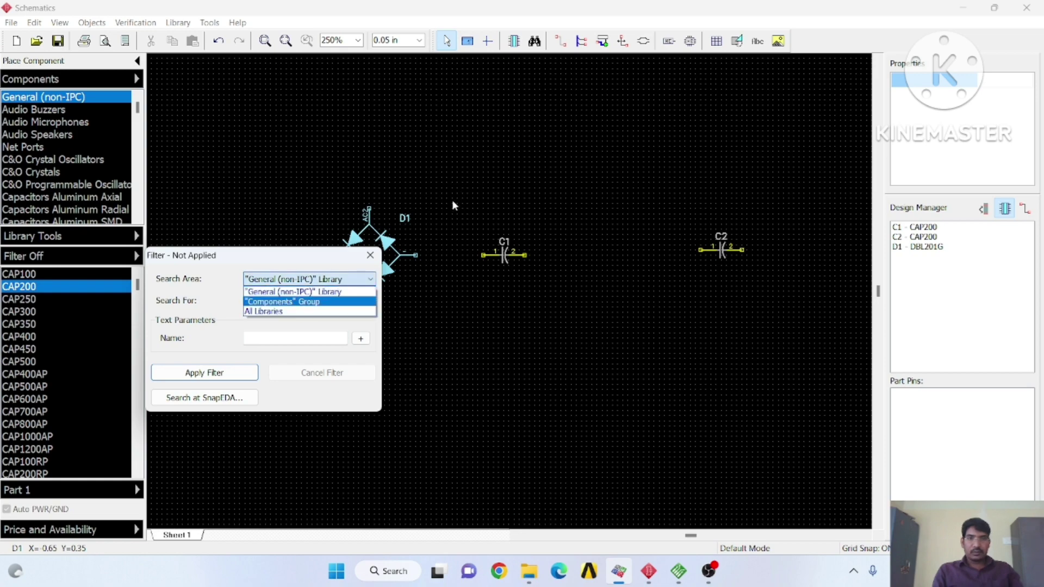
click(370, 255)
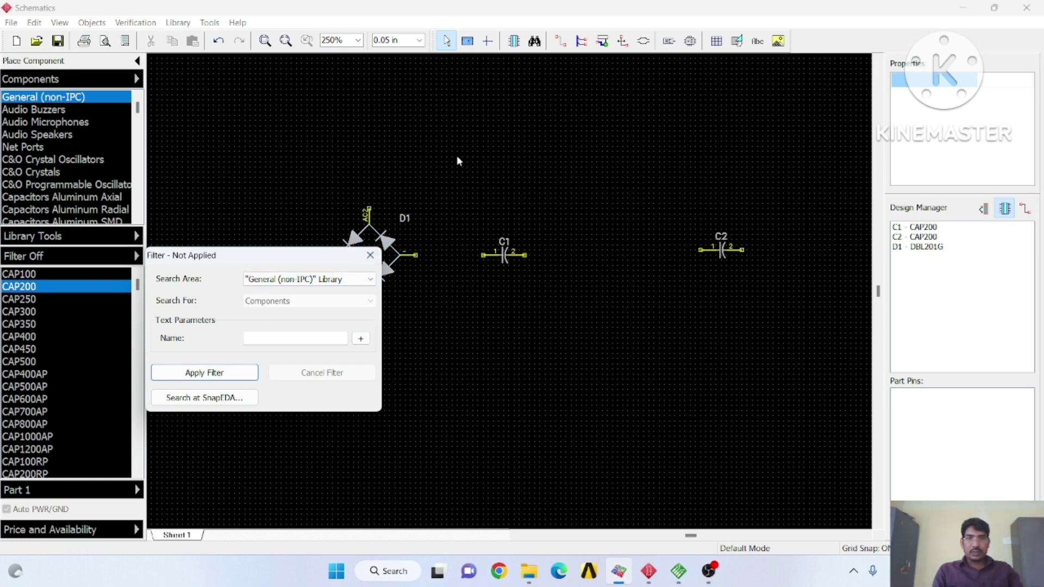
click(370, 255)
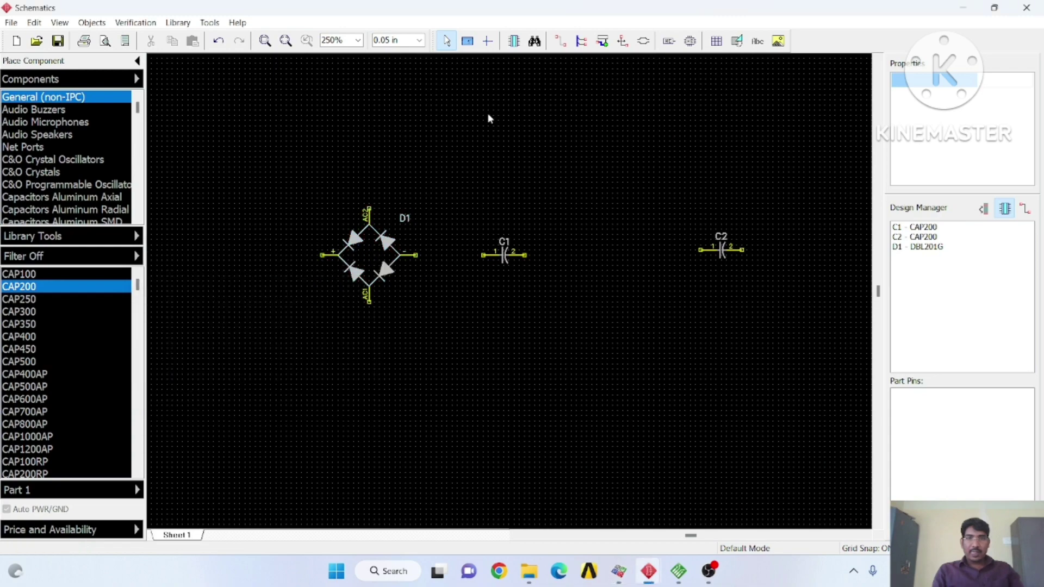
Filter the components by the name 7805, extending the search area to All Libraries.
click(535, 41)
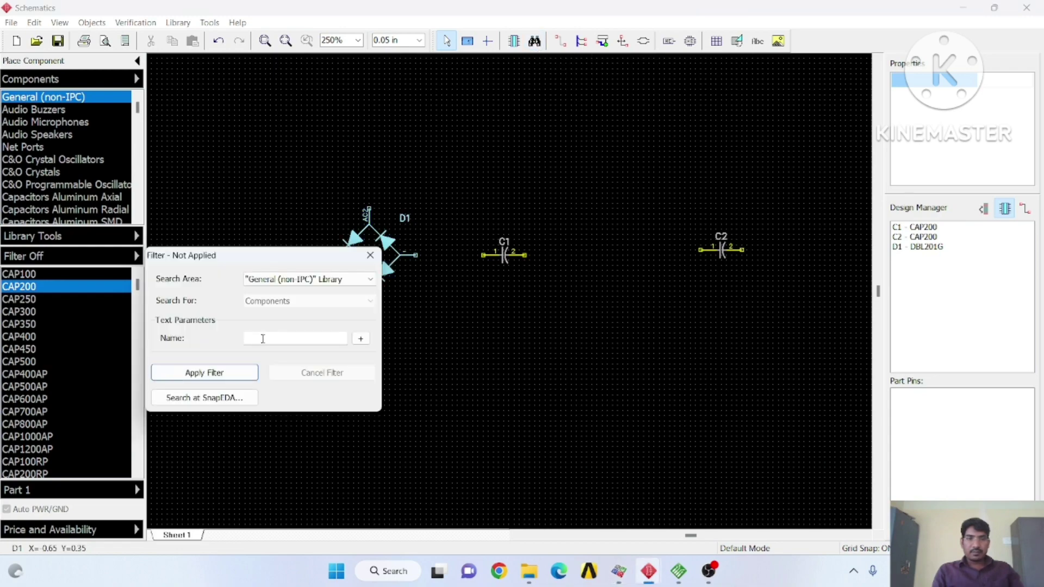
click(263, 338)
text(780)
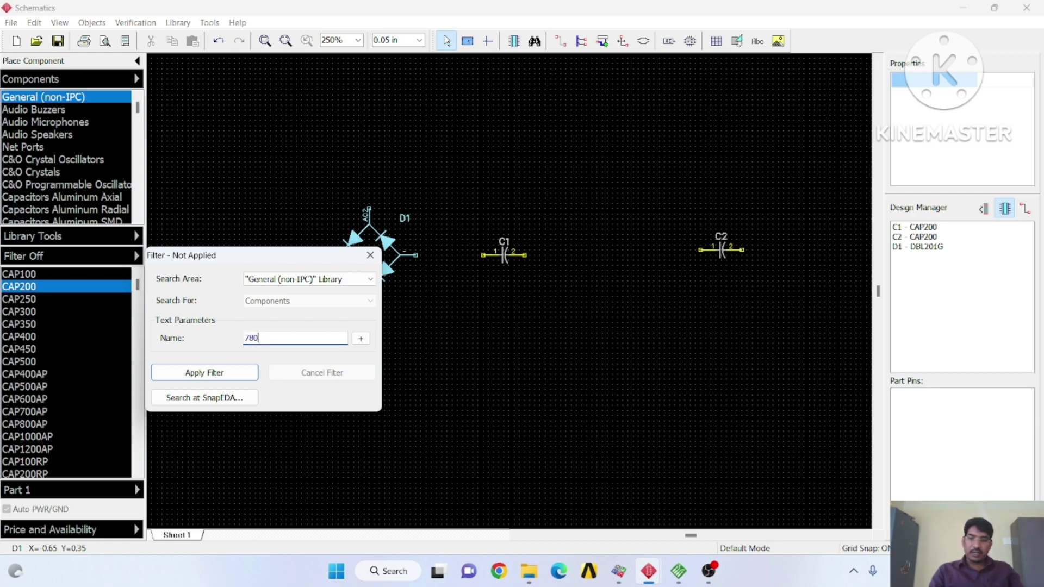
text(5)
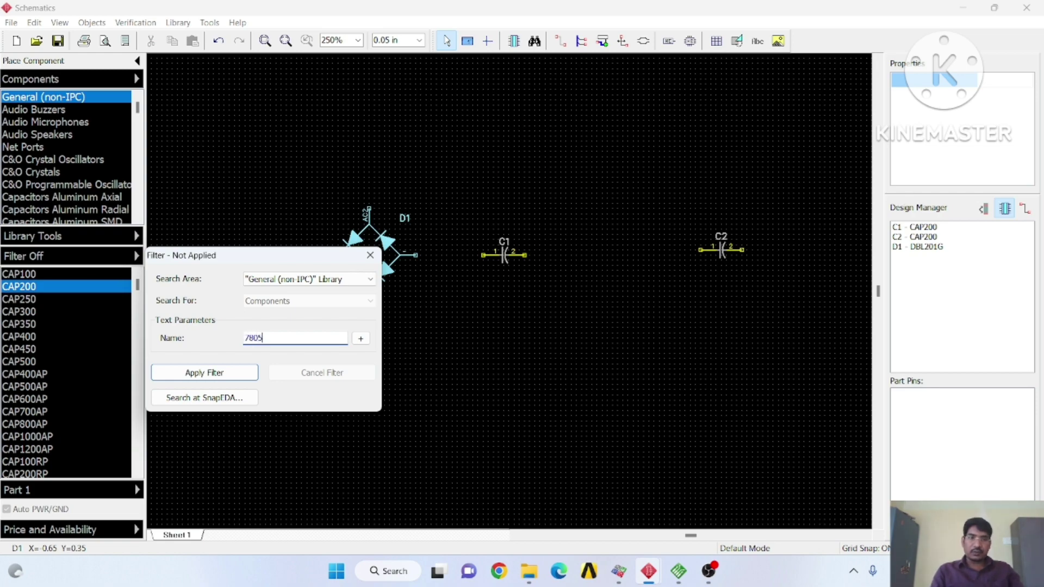
click(245, 375)
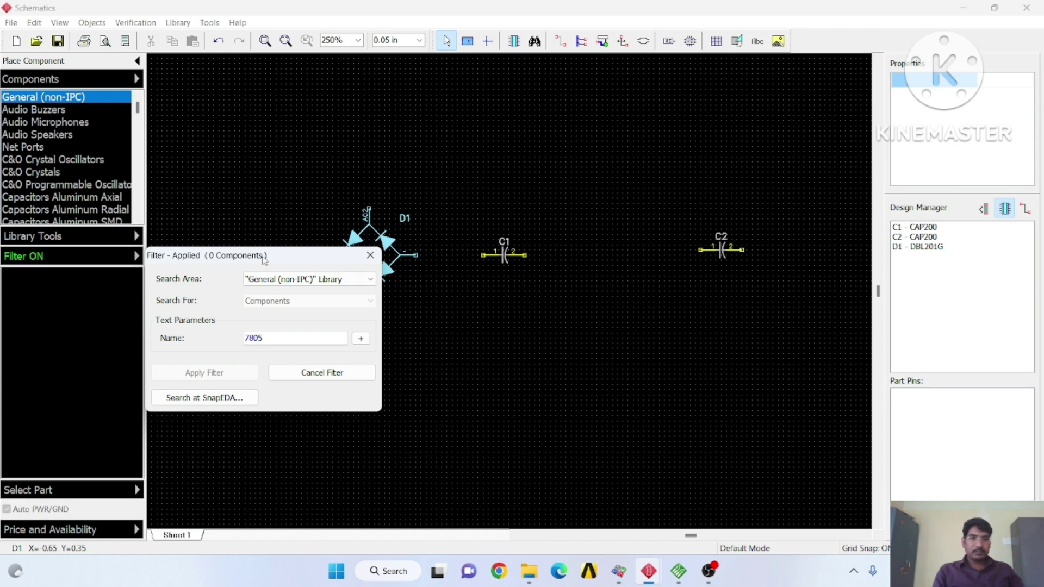
click(294, 285)
click(279, 314)
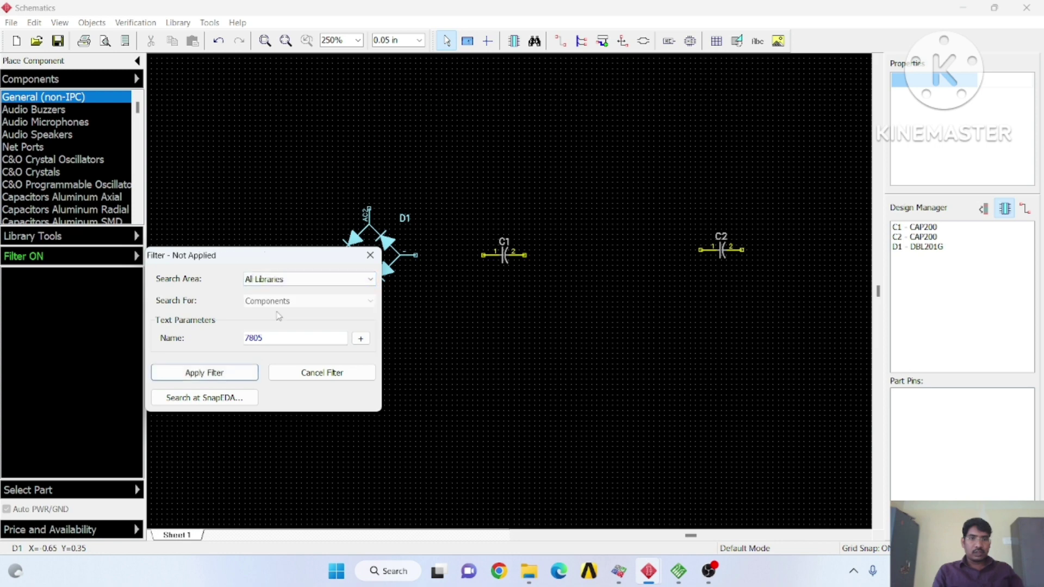
click(240, 373)
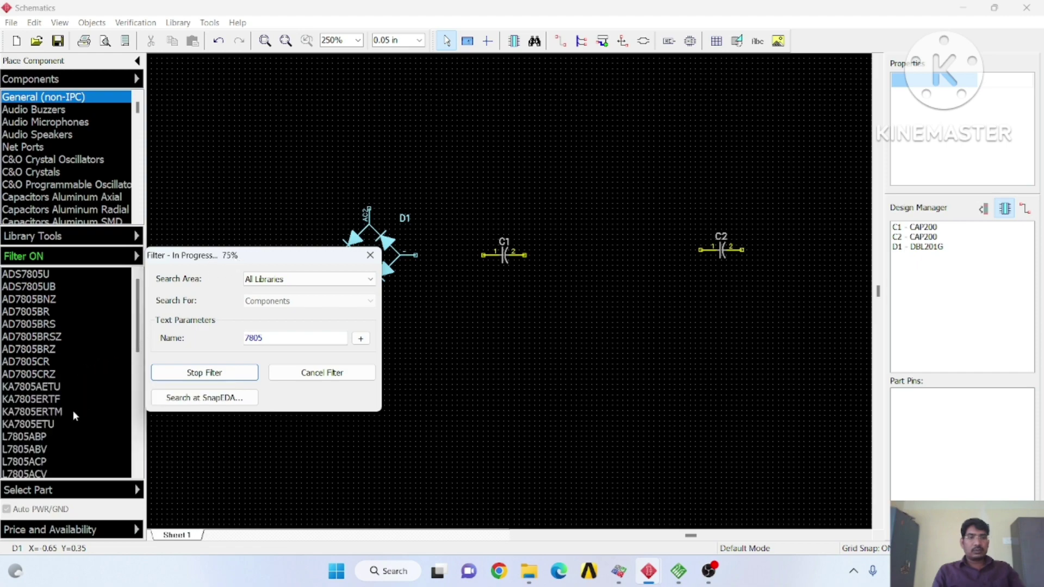
Place one L7805CV voltage regulator from the filtered components above capacitor C1 and close the filter.
click(51, 473)
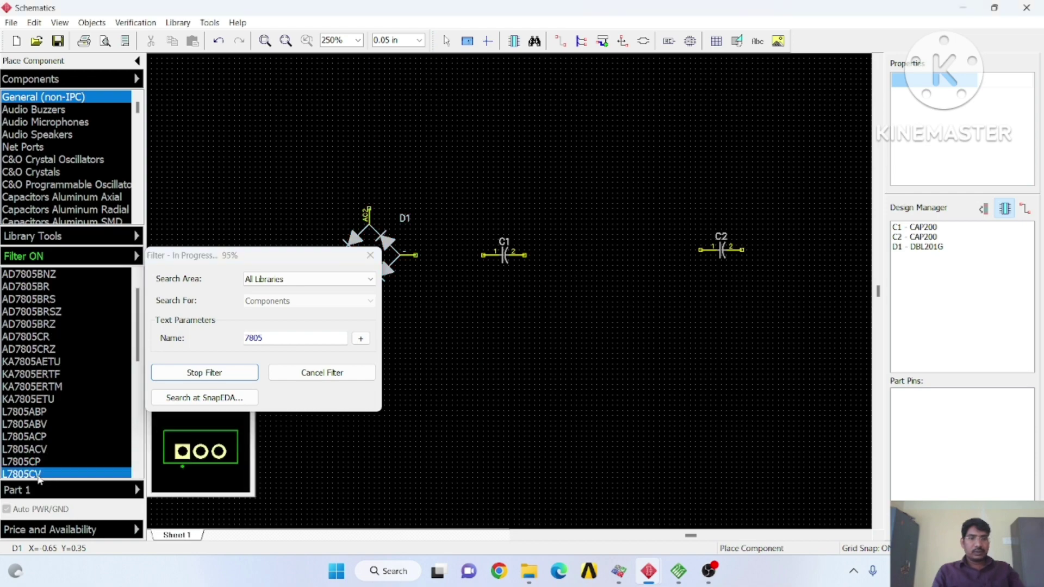
click(53, 472)
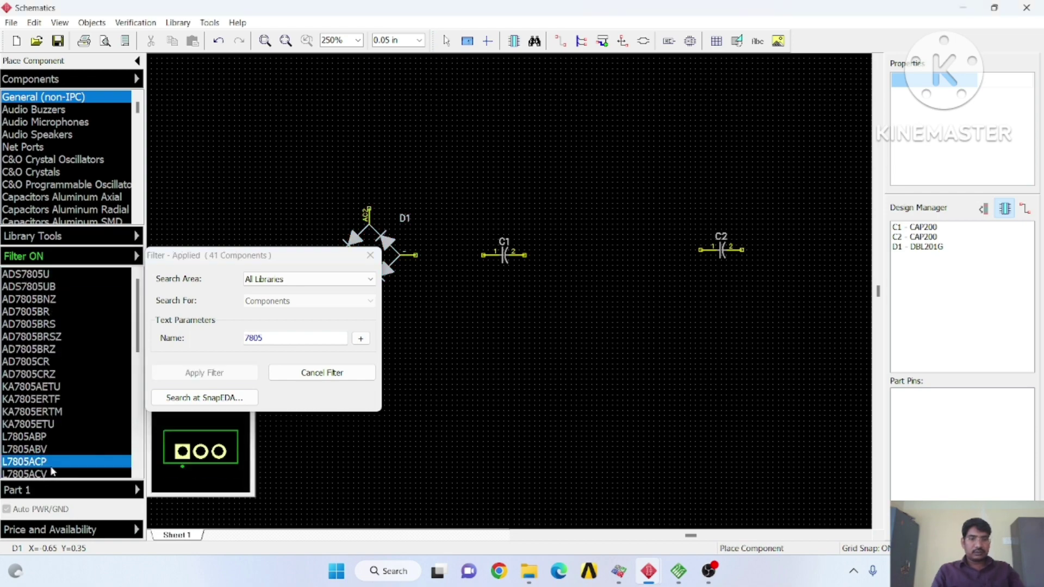
click(53, 473)
click(52, 472)
click(52, 473)
click(52, 472)
click(53, 472)
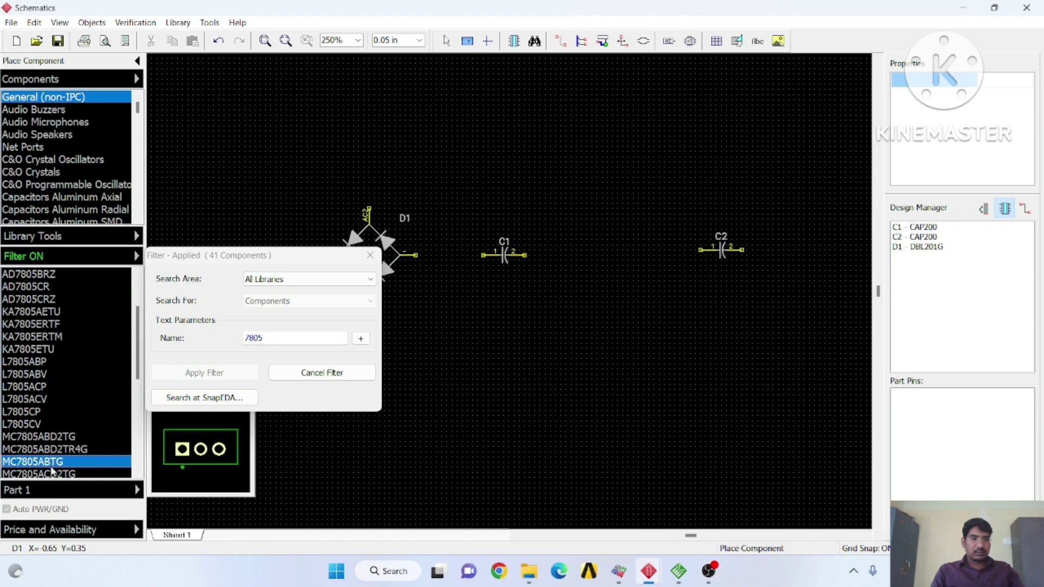
click(52, 472)
click(52, 473)
key(Up)
key(Up)
key(Up)
key(Up)
key(Up)
key(Up)
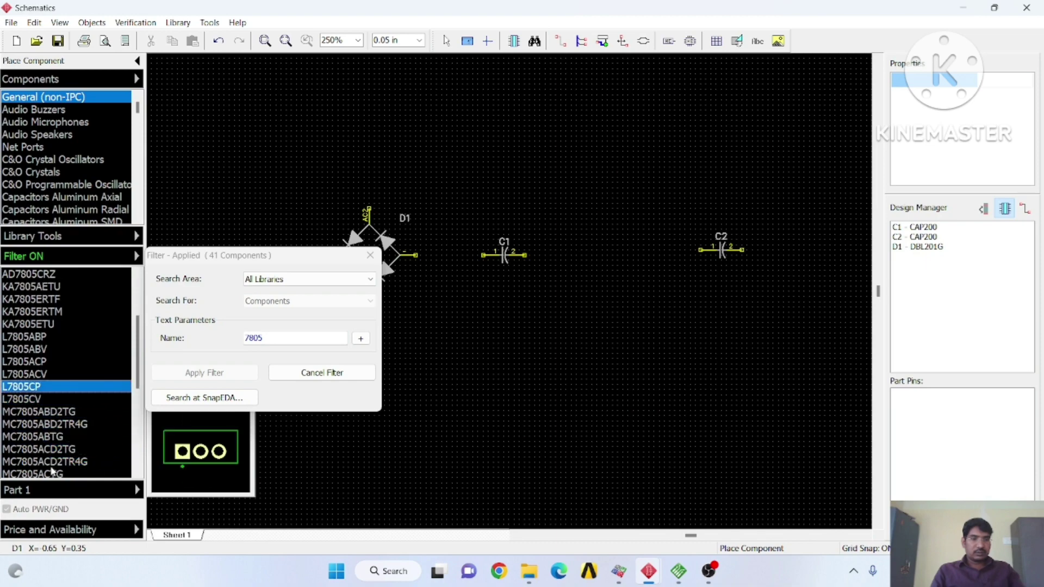
click(47, 401)
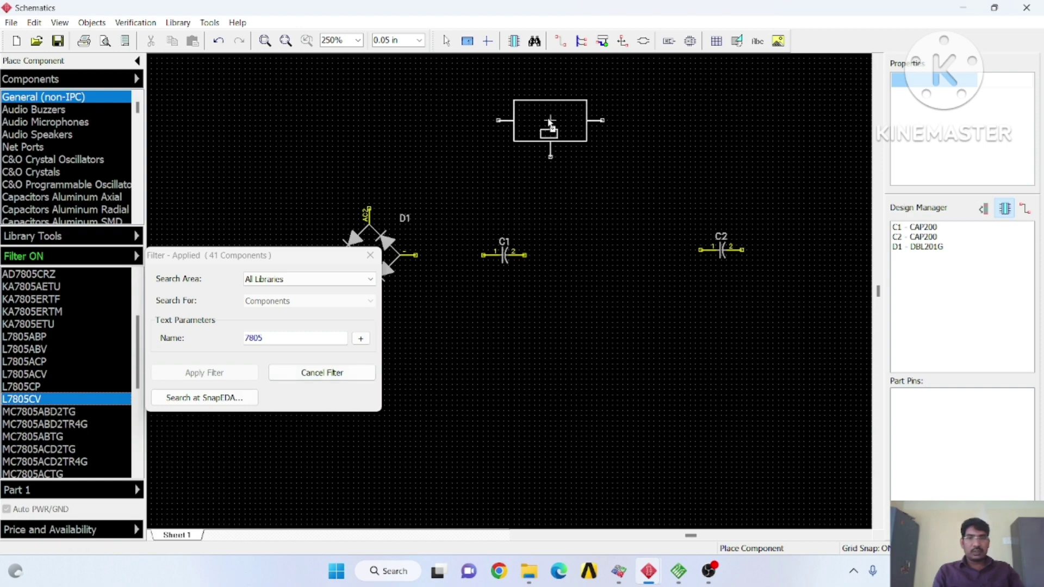
click(538, 156)
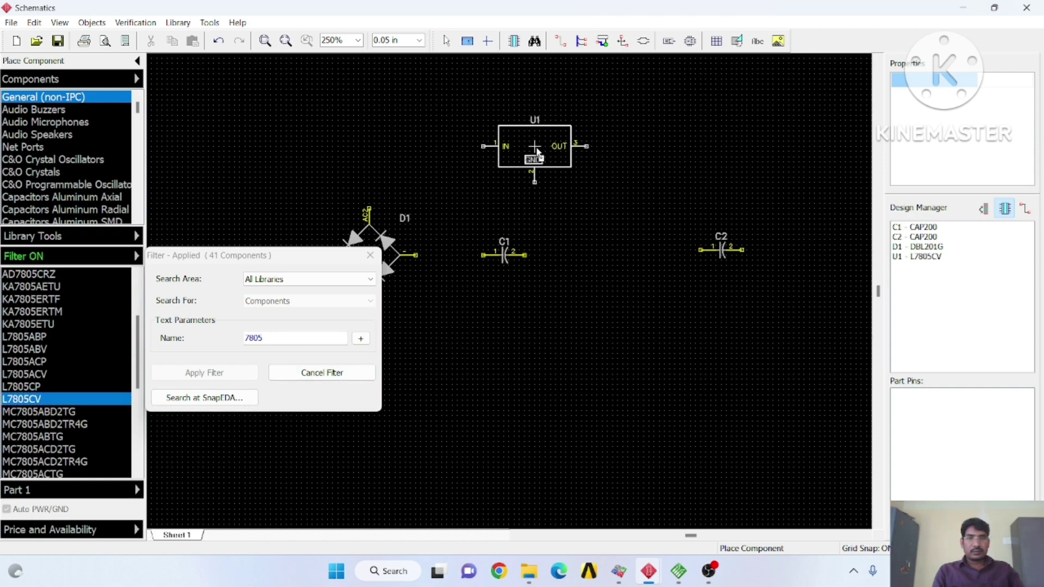
click(370, 256)
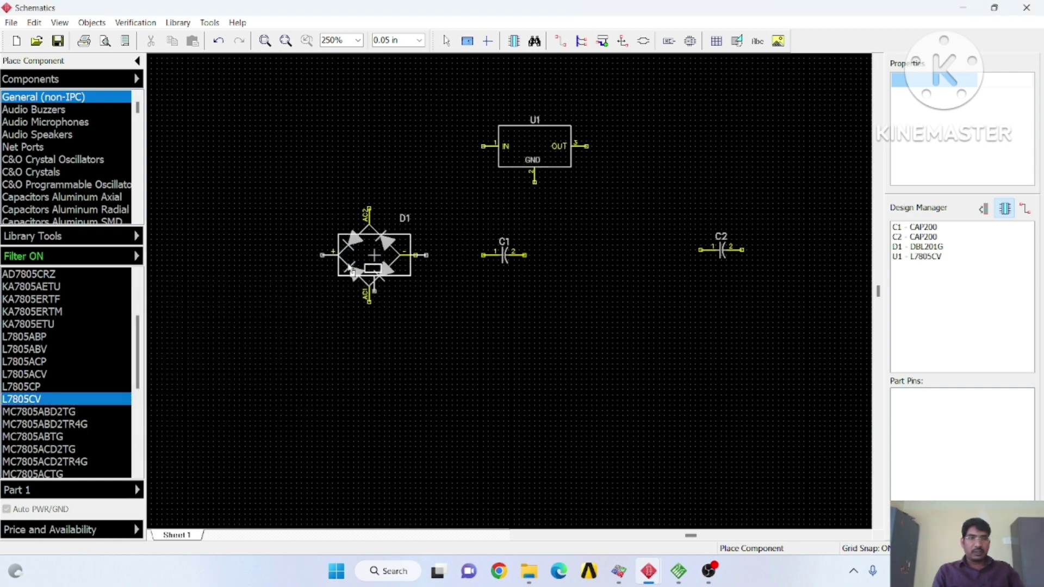
Place one 166B18 transformer from the Transformers Power Chassis library on the sheet just left of bridge rectifier D1.
click(69, 198)
key(t)
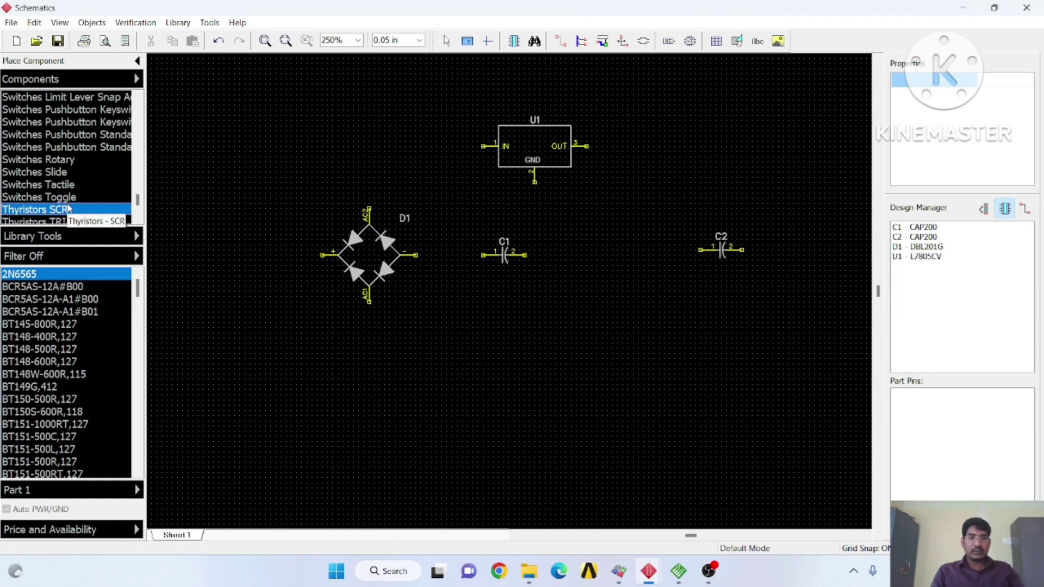
key(Down)
key(Down)
key(Down)
key(Down)
key(Down)
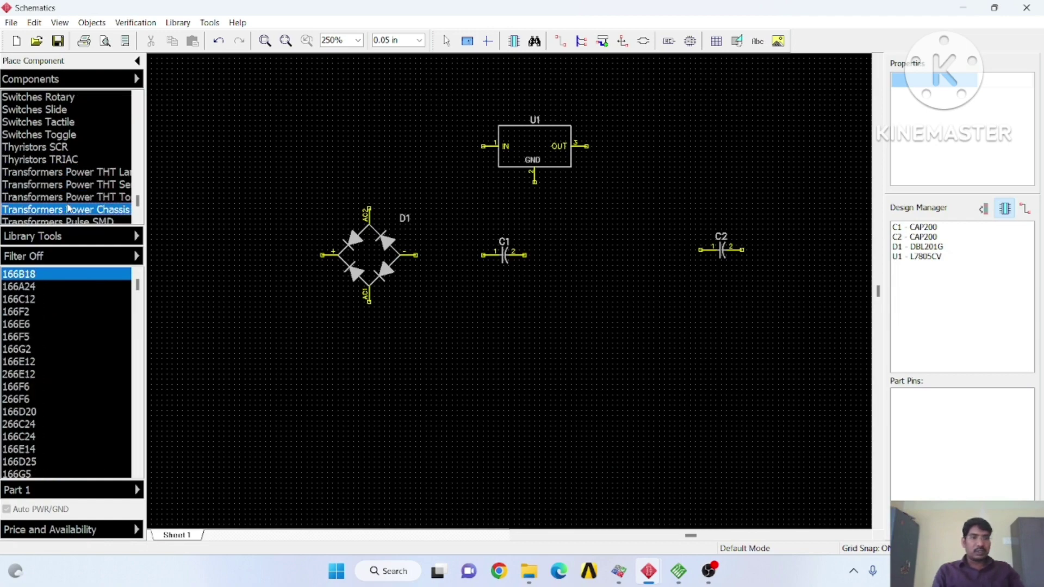
click(13, 275)
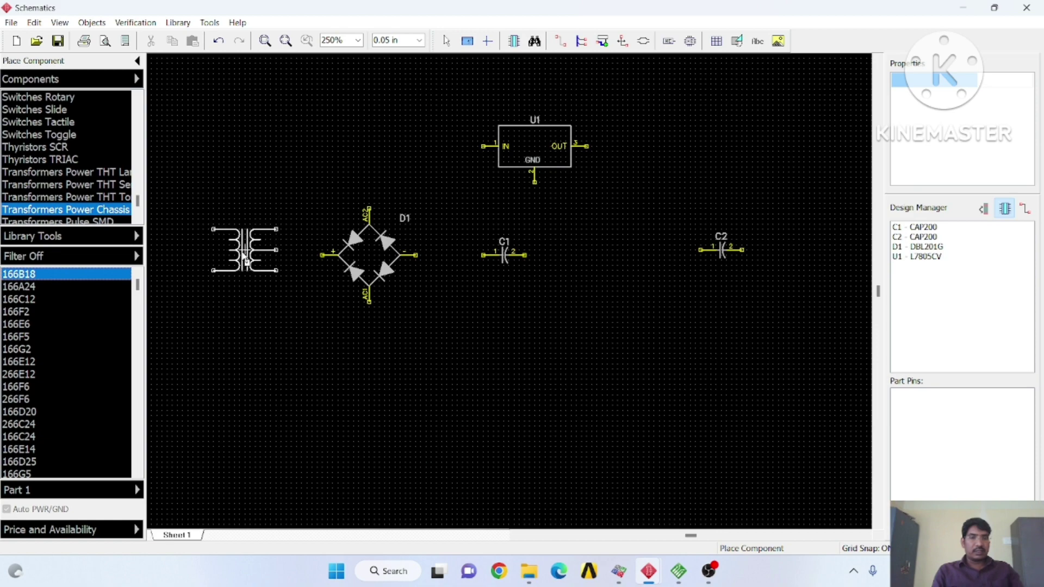
click(243, 262)
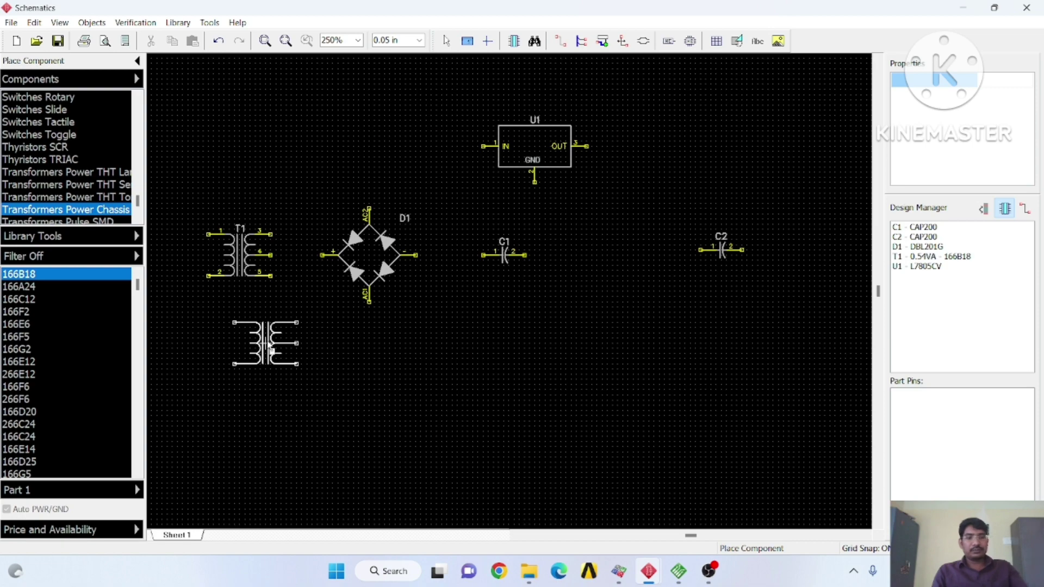
key(Escape)
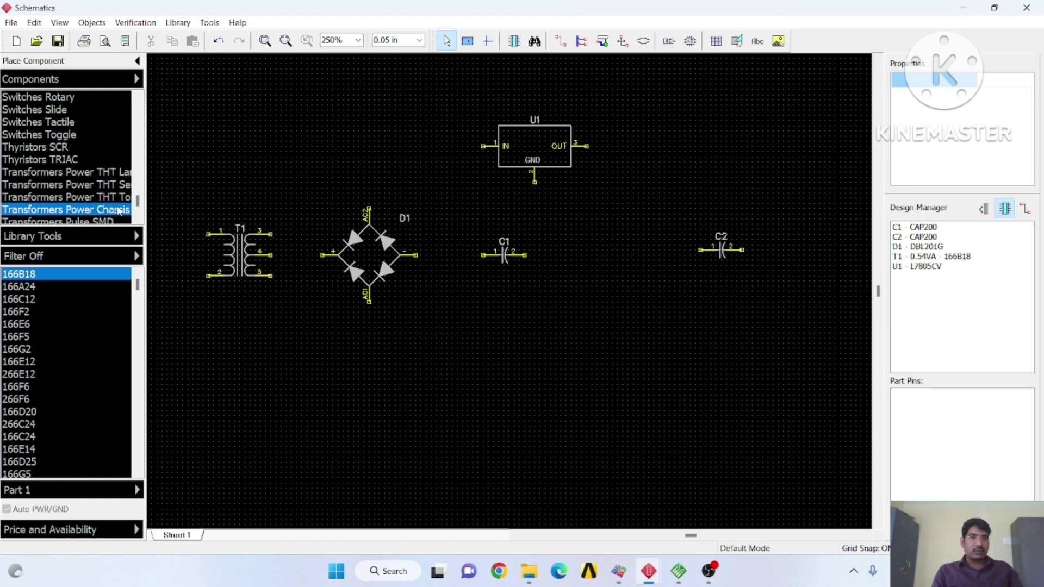
Place one RES400 resistor from the General (non-IPC) library above capacitor C2.
drag(138, 201, 138, 102)
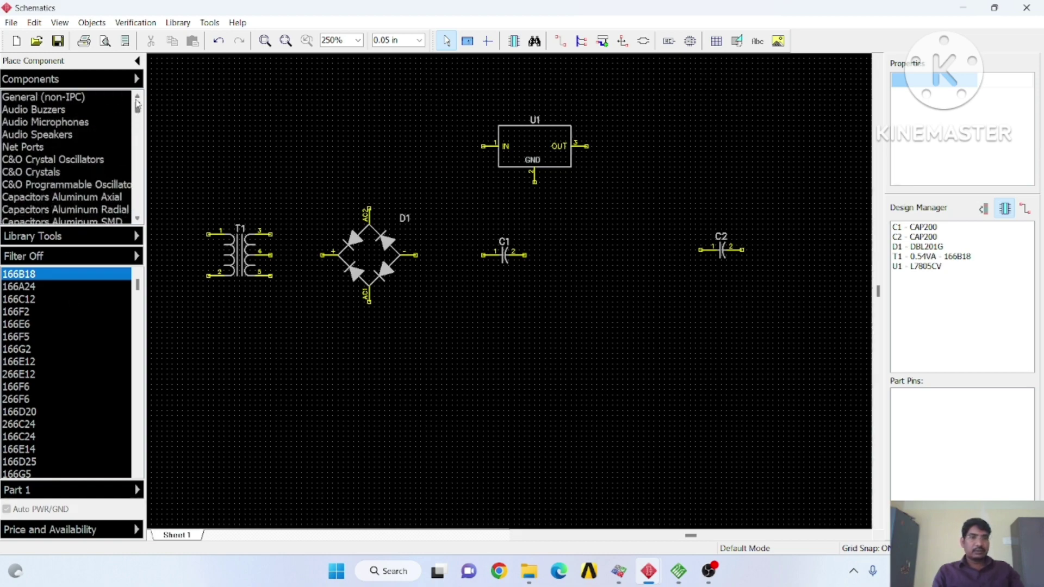
click(63, 98)
click(26, 375)
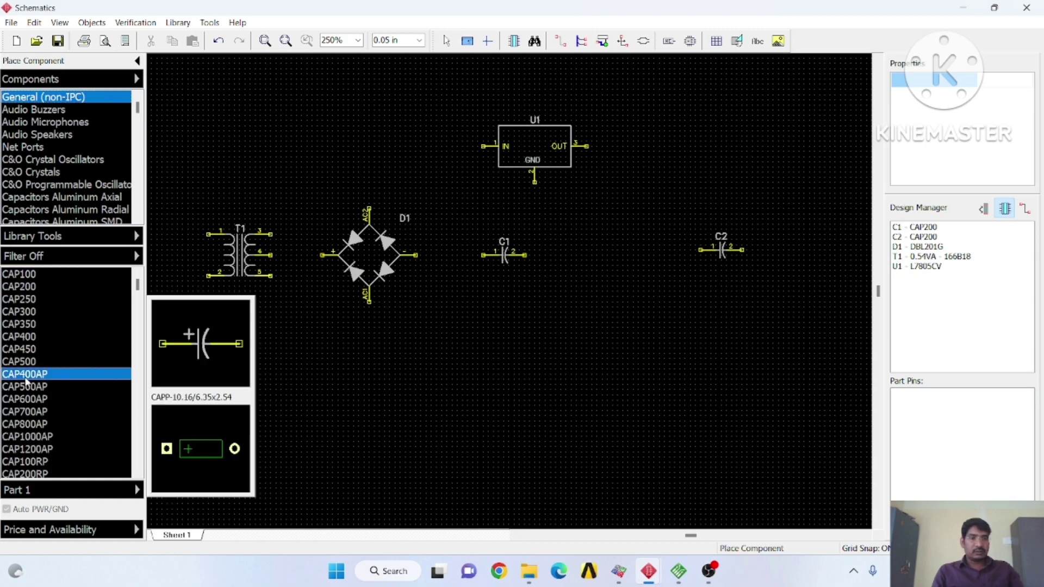
key(r)
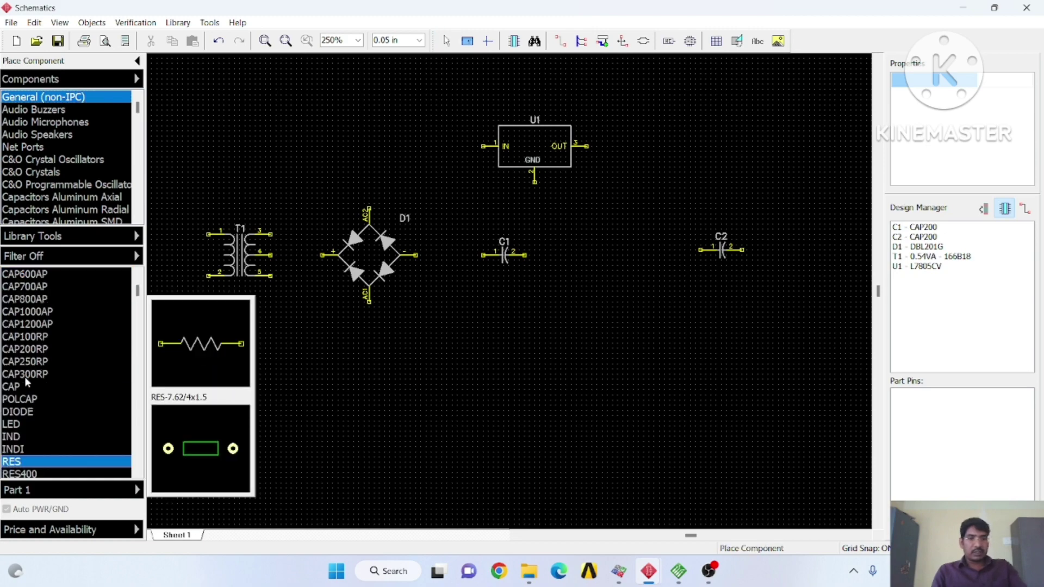
click(22, 475)
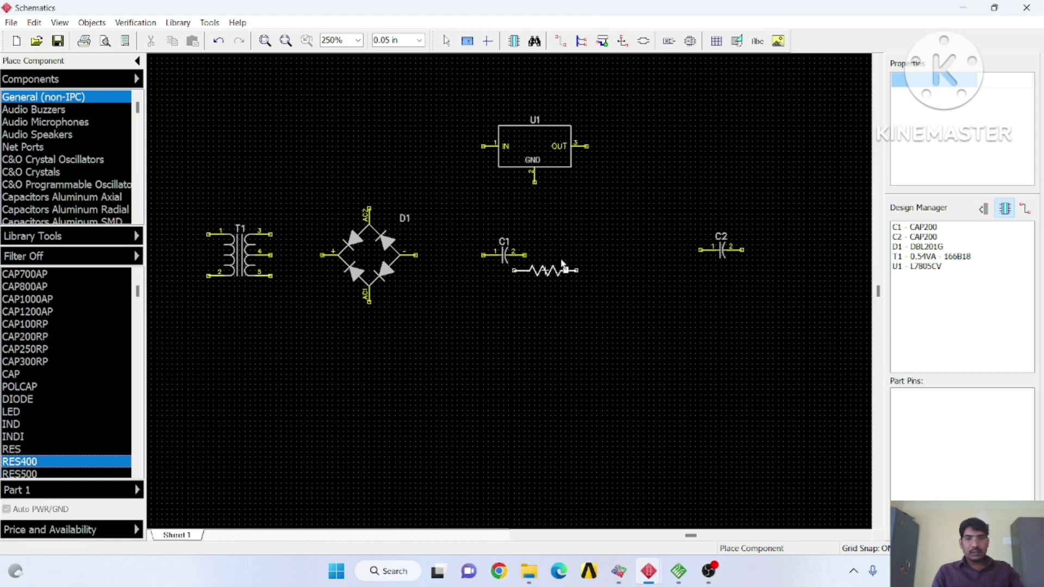
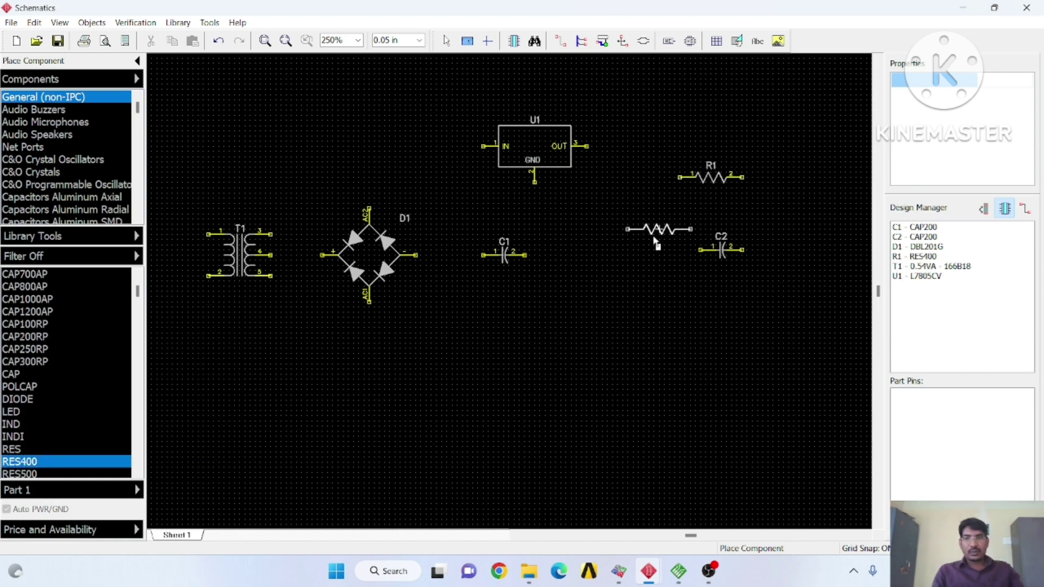
key(Escape)
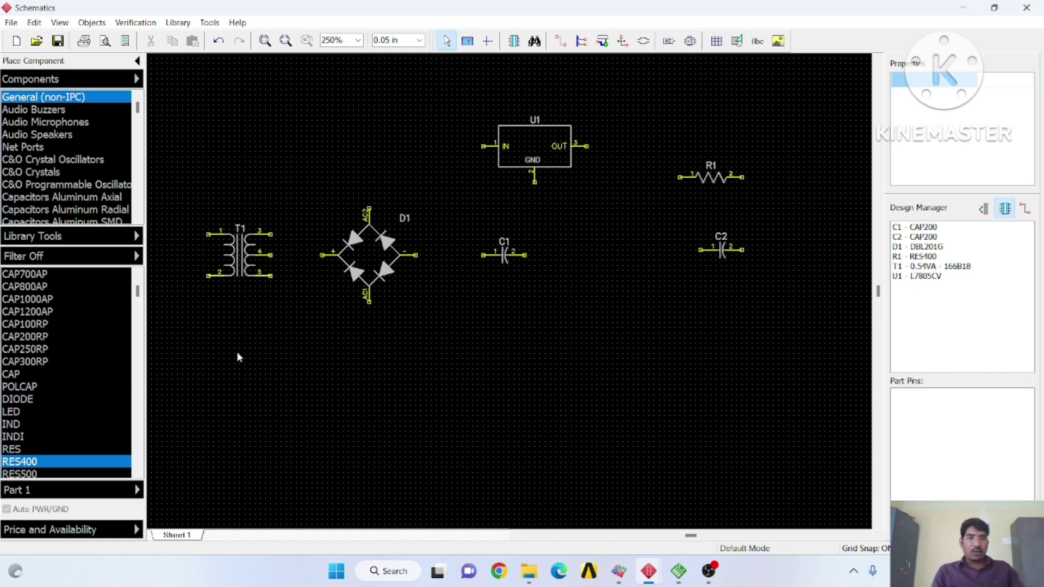
Place one GND symbol from the Net Ports library below regulator U1 and capacitor C1.
click(16, 148)
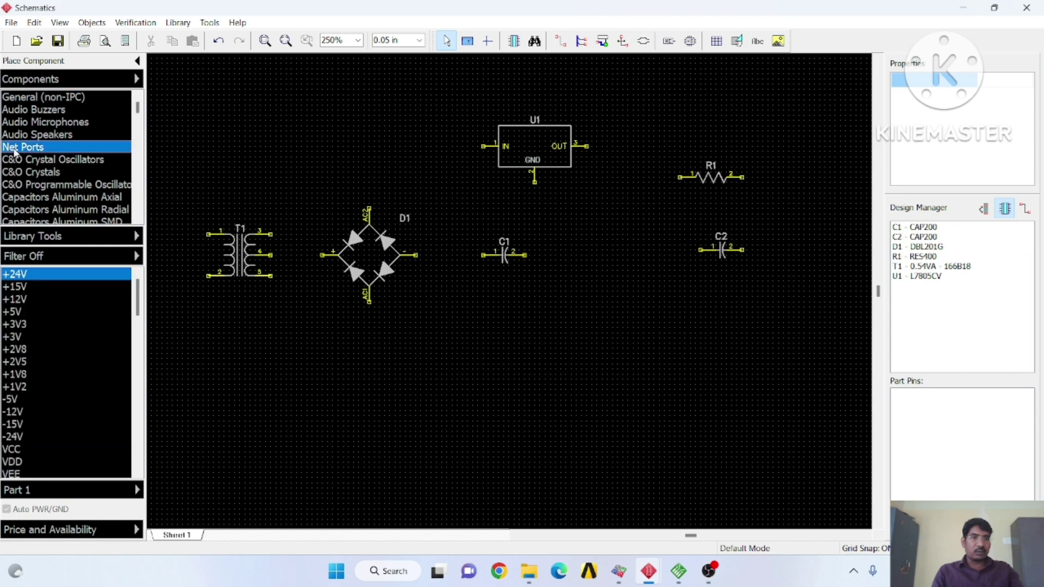
click(21, 398)
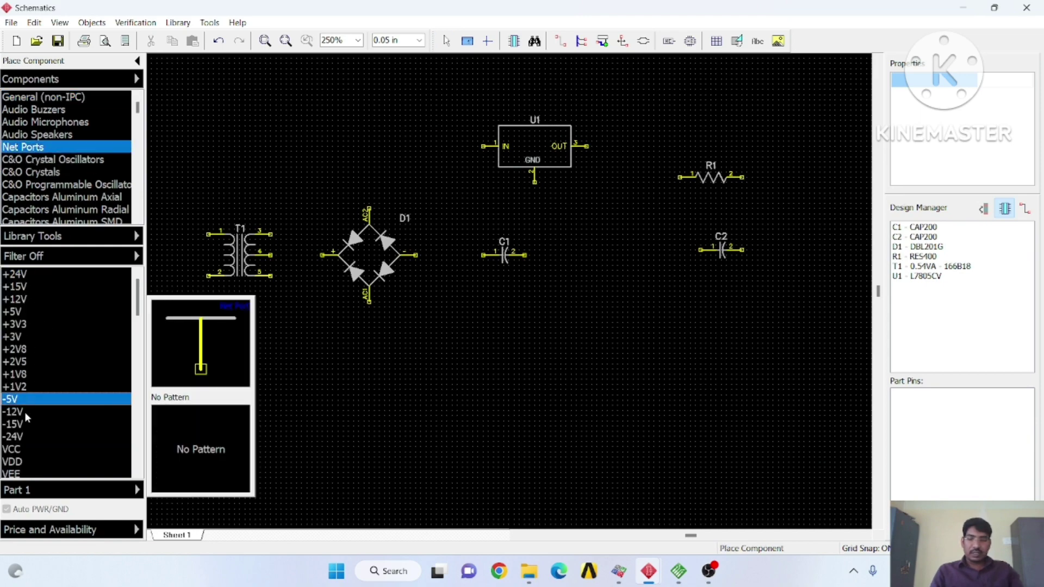
key(Down)
key(Down)
key(Down)
key(Down)
key(Down)
key(Down)
key(Down)
key(Down)
key(Down)
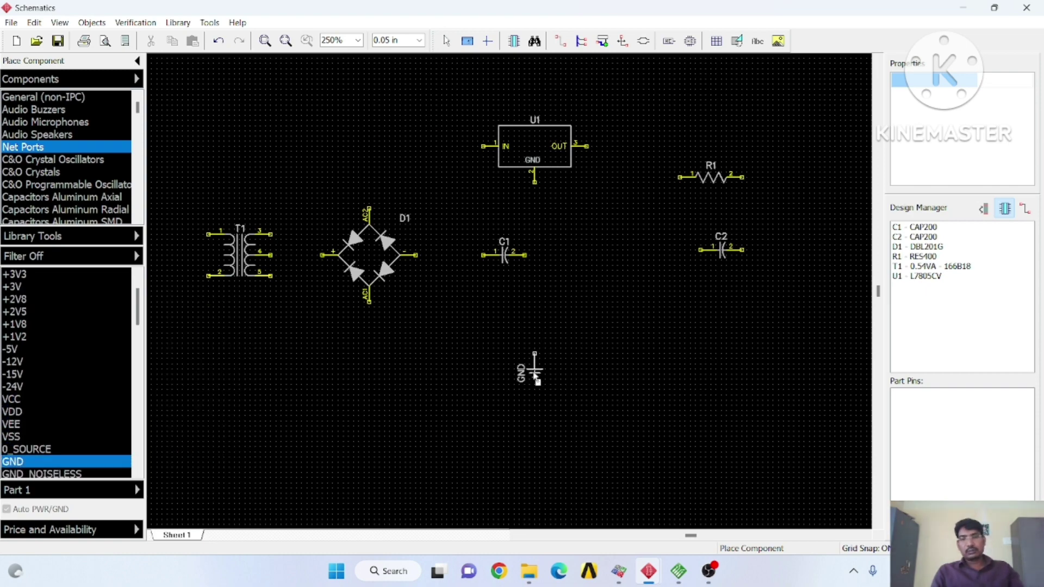
click(542, 383)
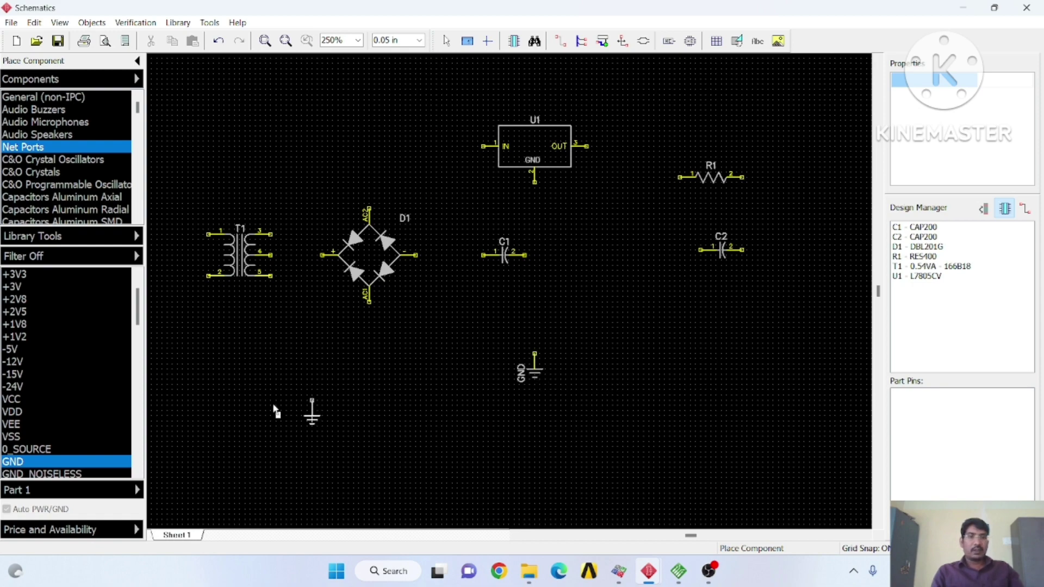
key(Escape)
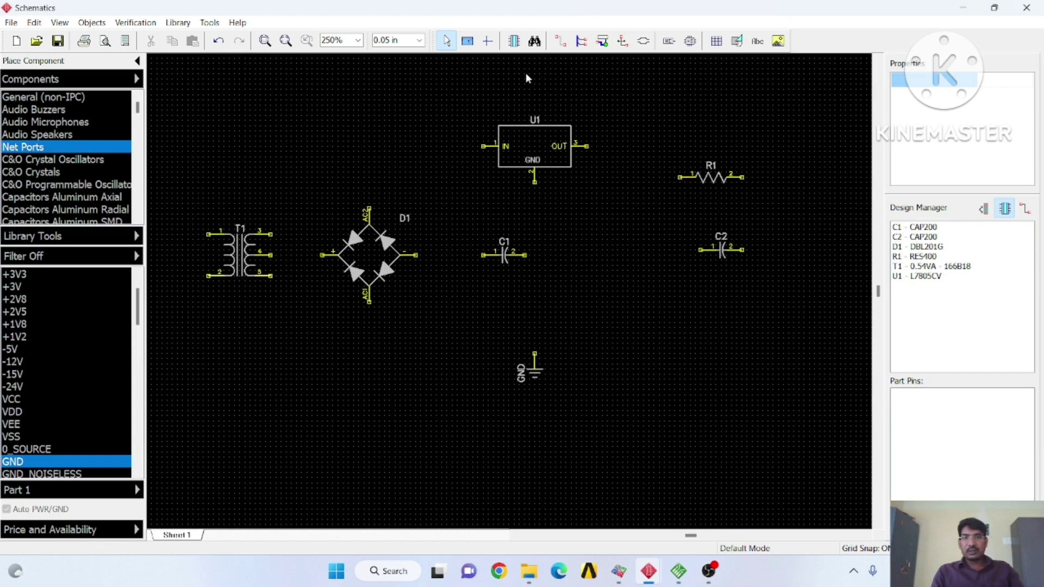
Filter the components in All Libraries by the name 51022-0200.
click(539, 45)
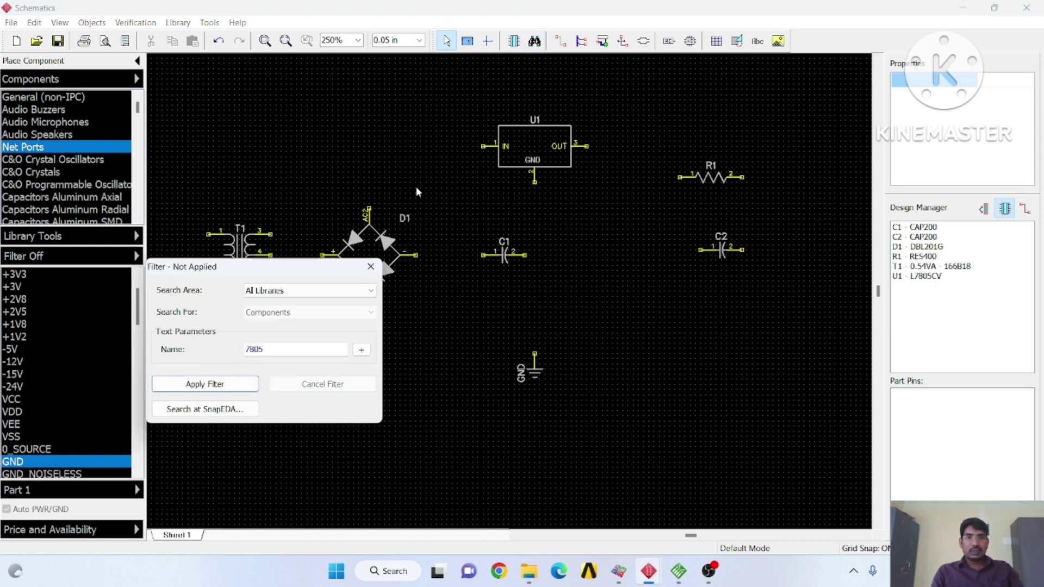
click(276, 349)
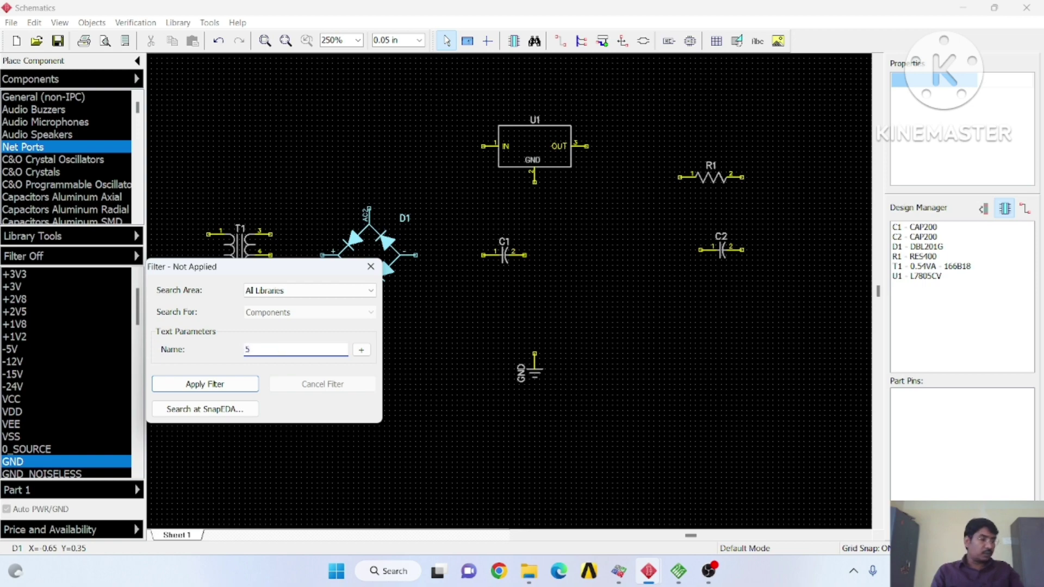
text(1)
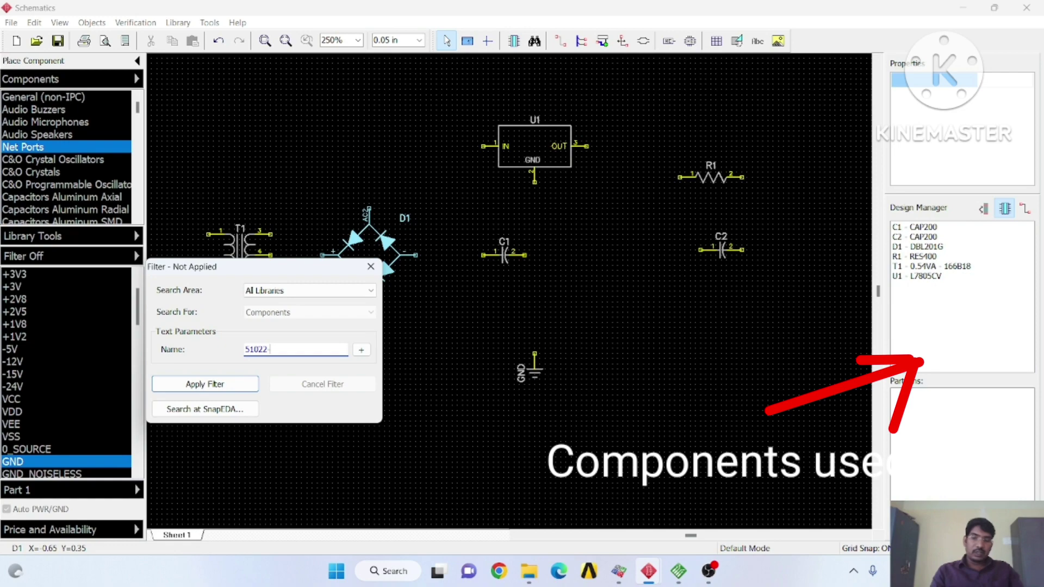
text(022 0)
key(Return)
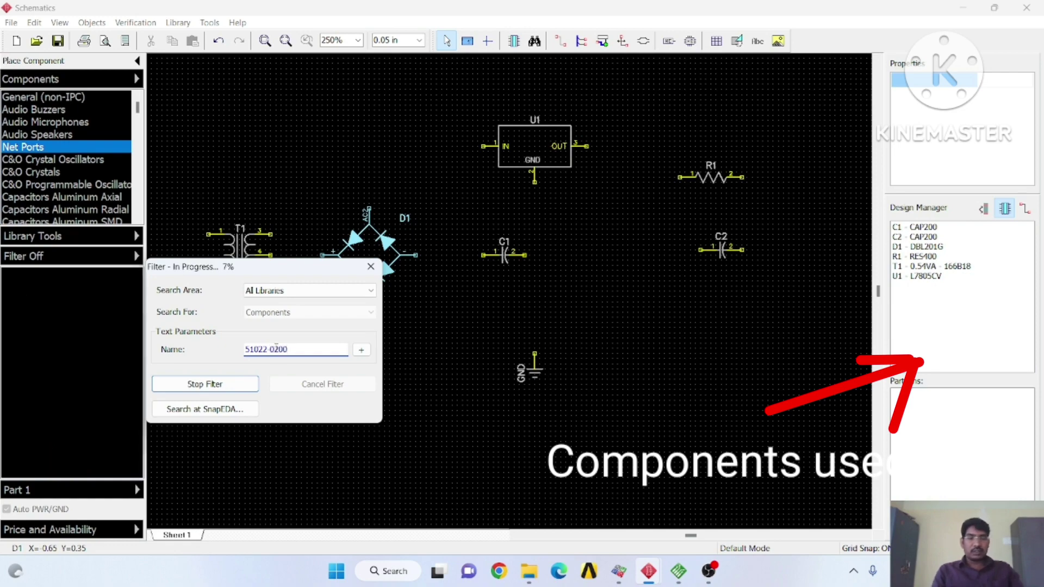
Close the filter and place a 51022-0200 connector immediately left of transformer T1.
click(43, 279)
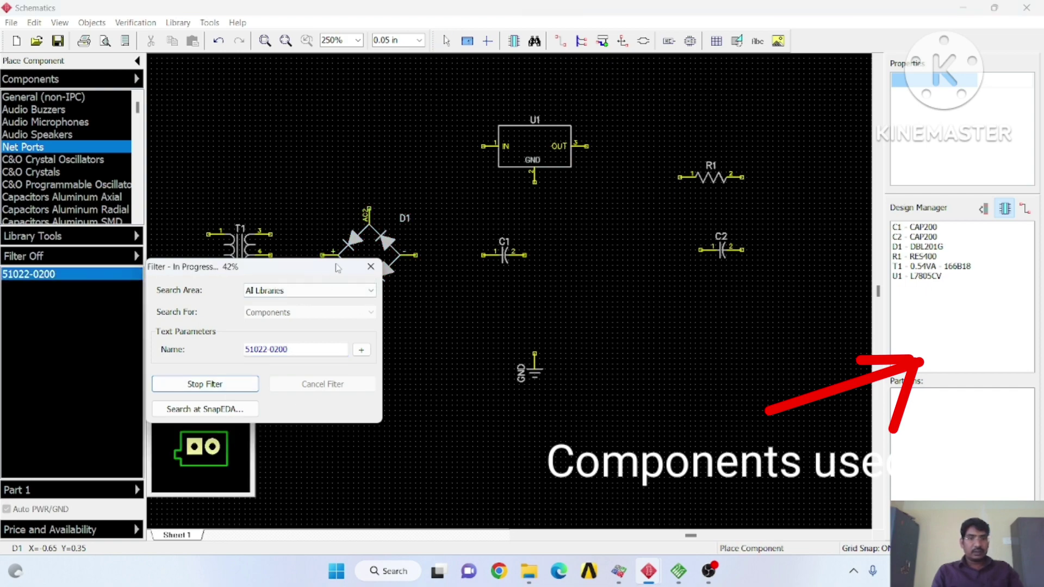
click(371, 267)
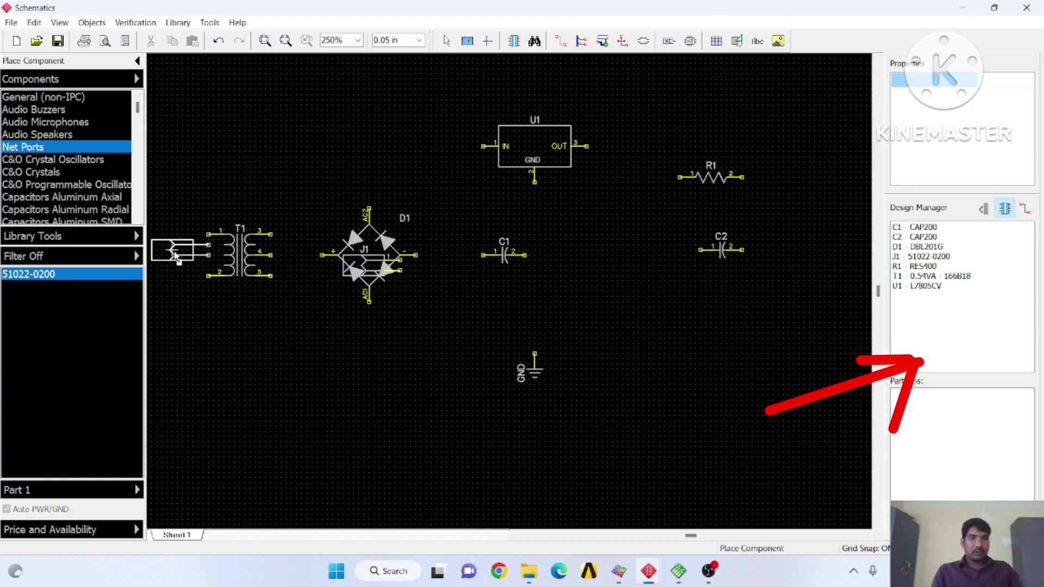
click(176, 259)
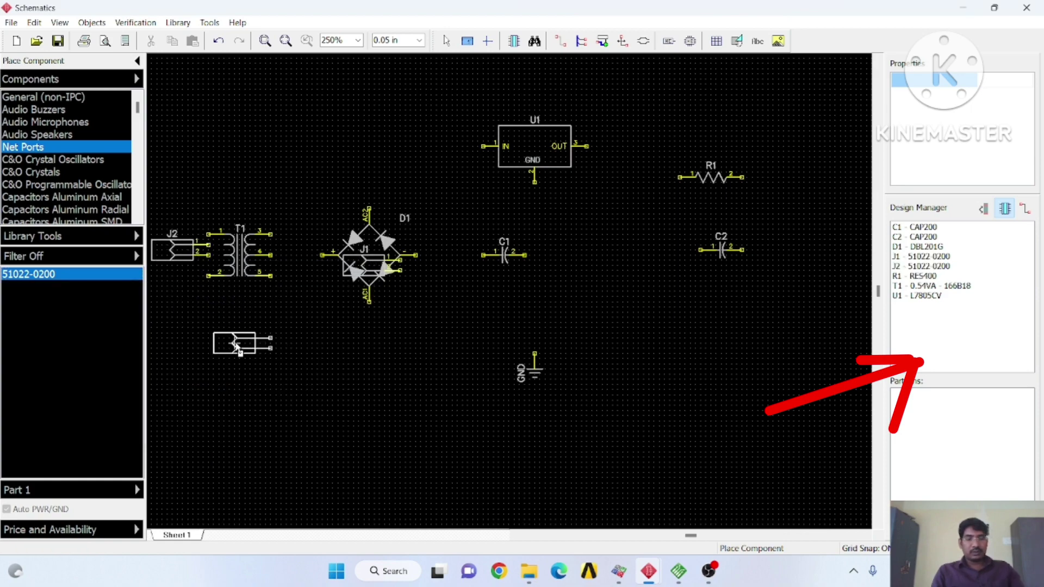
key(Escape)
Move transformer T1 right, between connector J2 and bridge rectifier D1, leaving a gap beside J2.
click(244, 263)
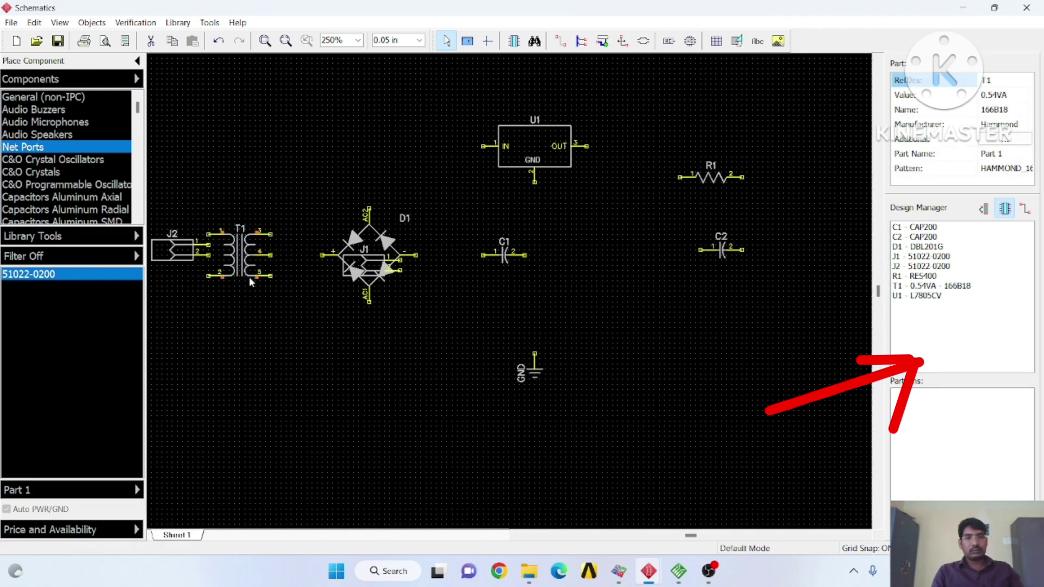
drag(274, 258, 310, 253)
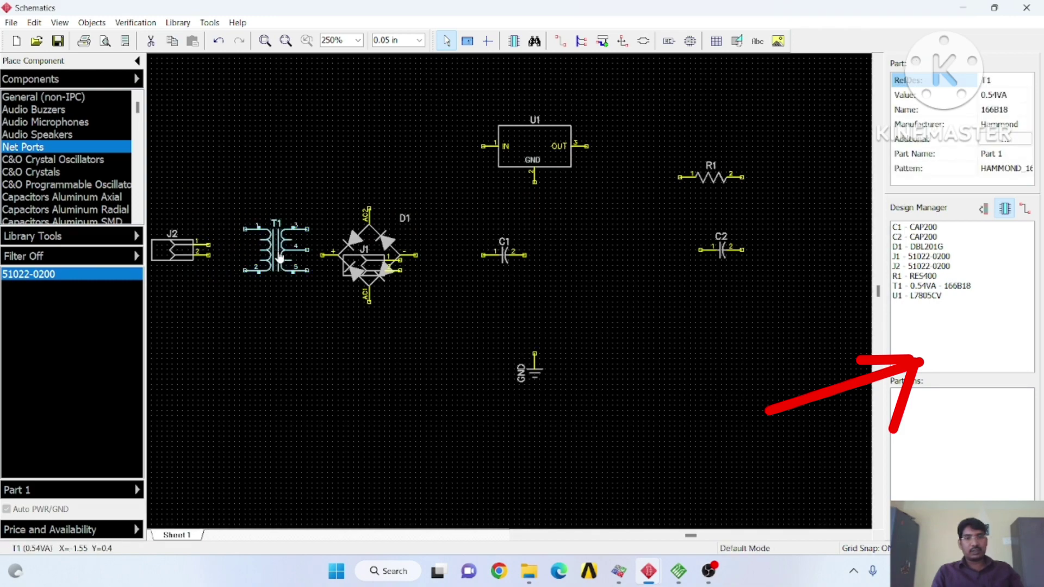
click(308, 321)
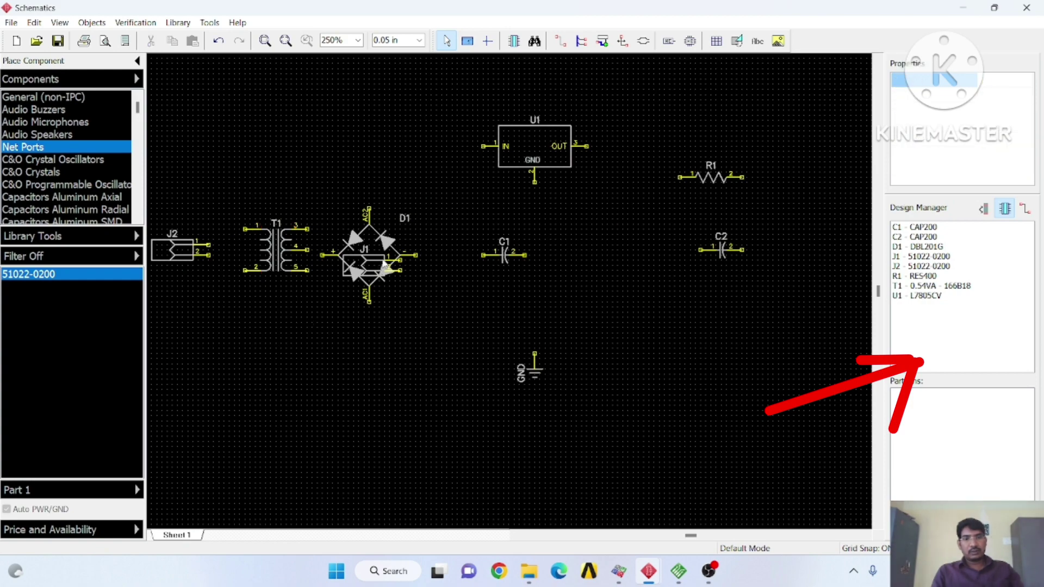
Shift bridge rectifier D1 slightly up and right off the overlapping connector J1, and delete J1.
mouse_move(346, 279)
mouse_down()
mouse_move(362, 265)
mouse_move(401, 265)
mouse_move(364, 272)
mouse_up()
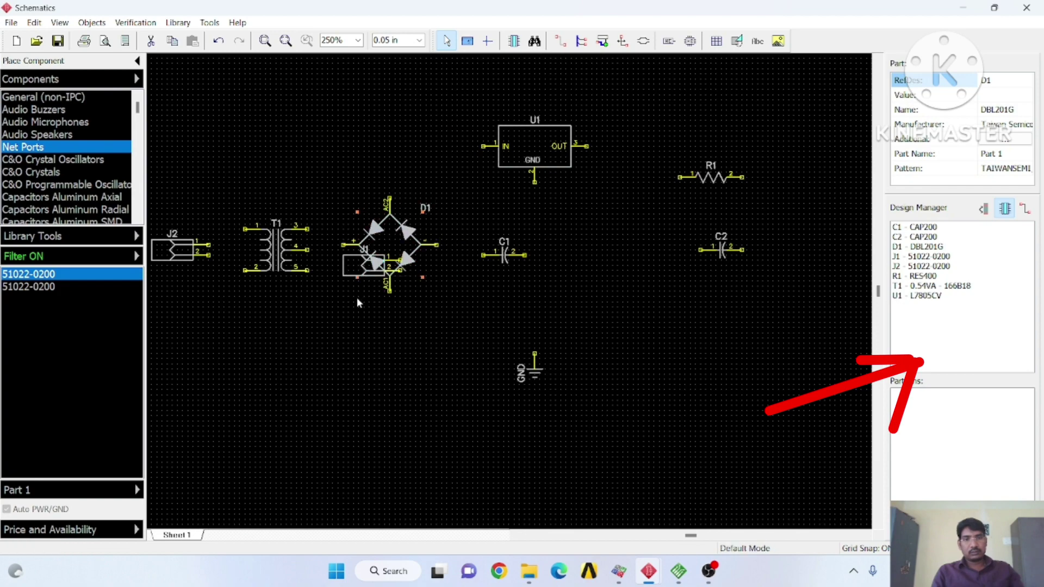
click(357, 298)
click(350, 276)
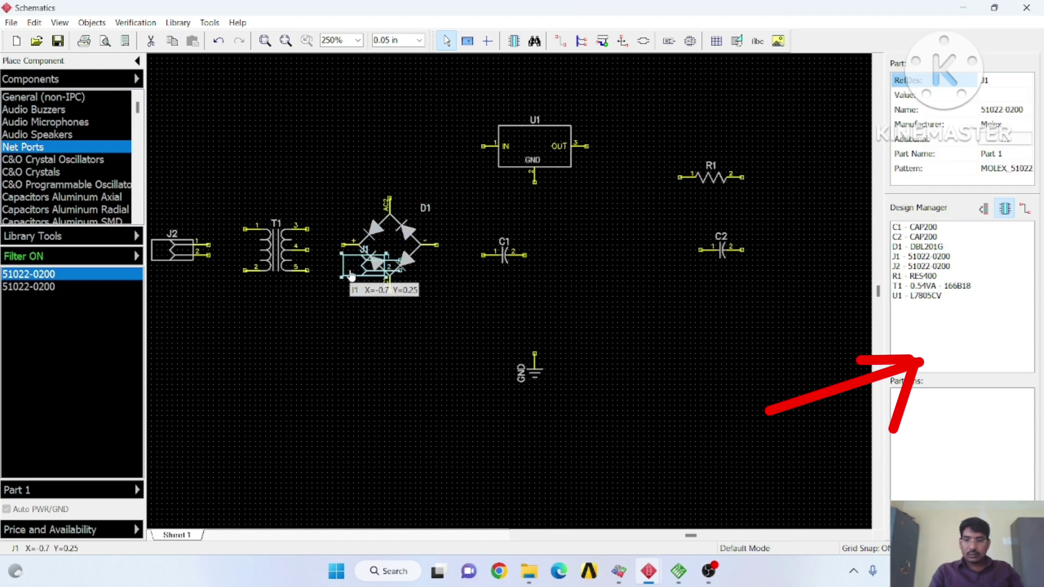
key(Delete)
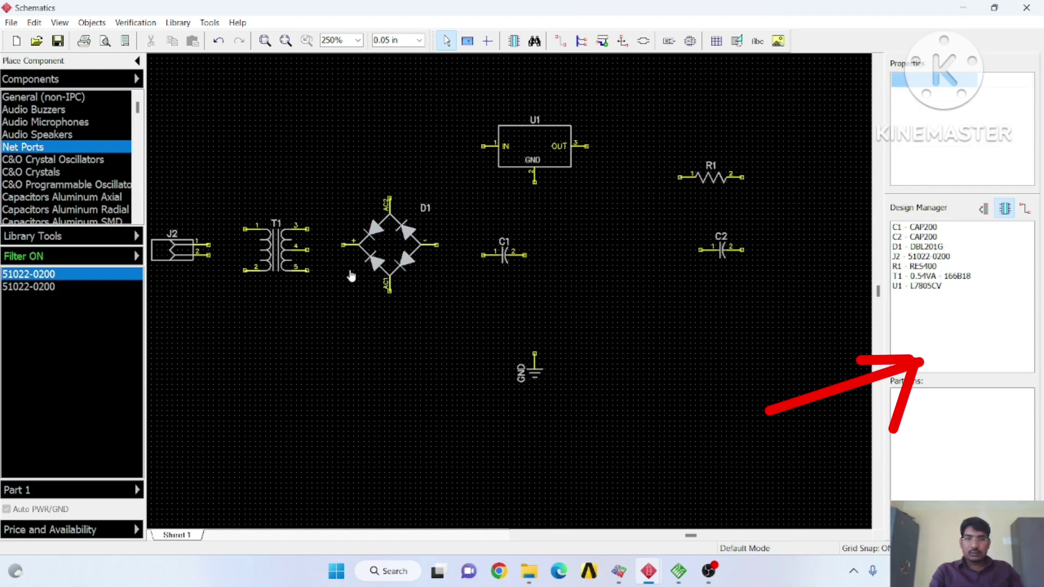
Rotate capacitor C1 to vertical with pin 1 facing up.
click(504, 258)
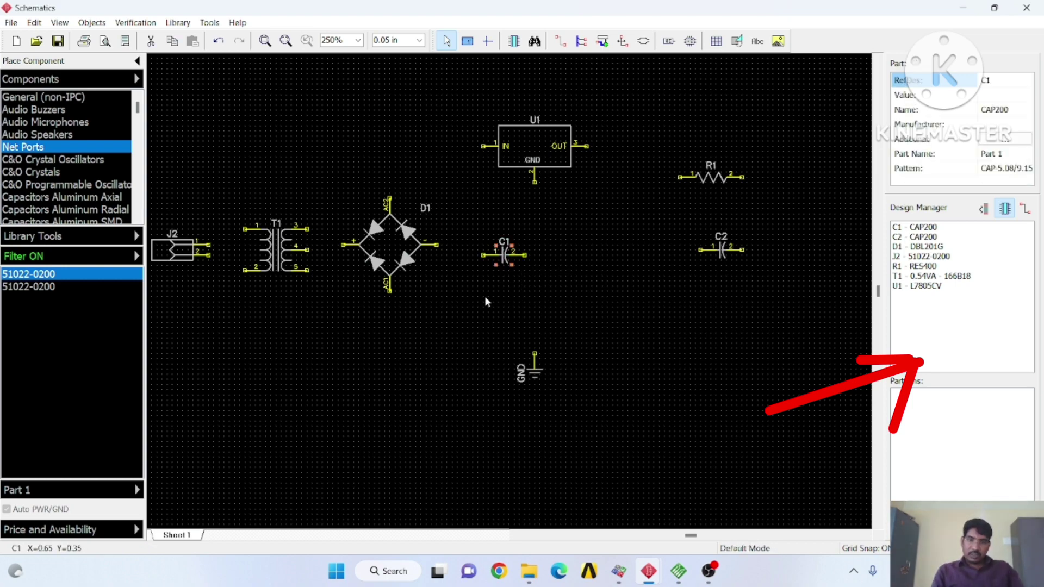
key(r)
key(r)
key(r)
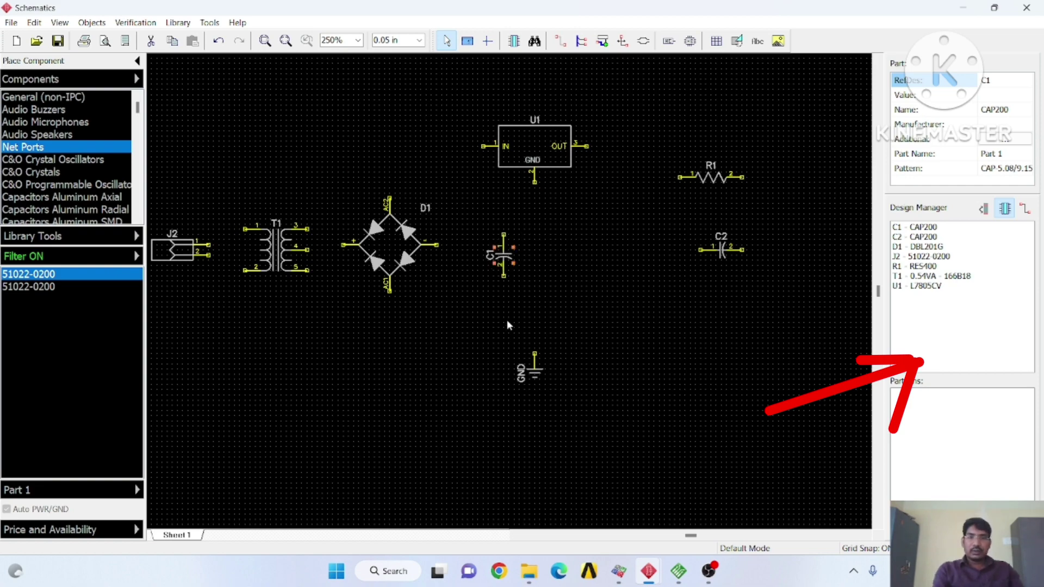
Rotate capacitor C2 to vertical with pin 1 up and move it left, between C1 and resistor R1.
click(722, 254)
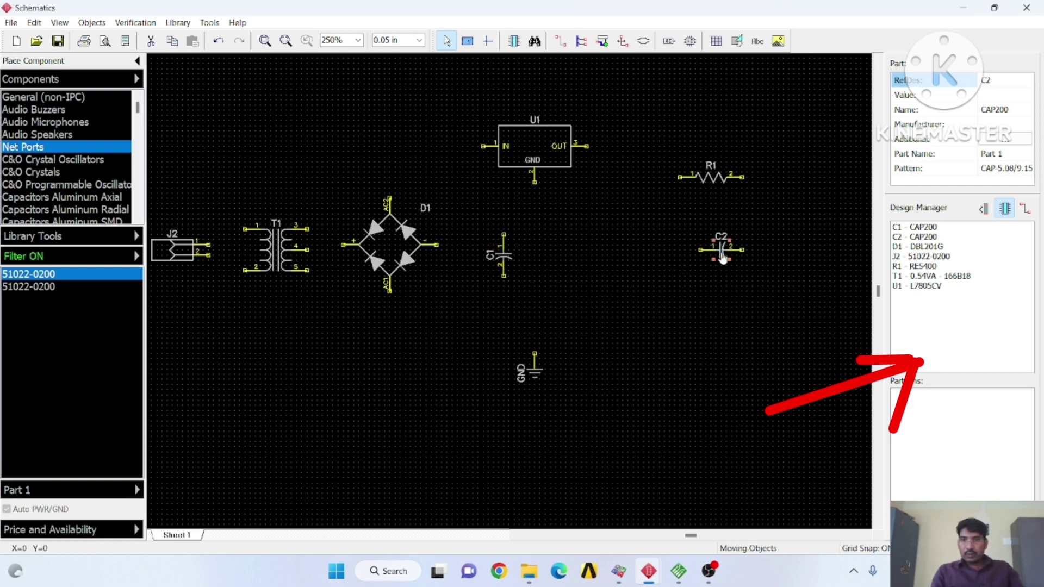
key(r)
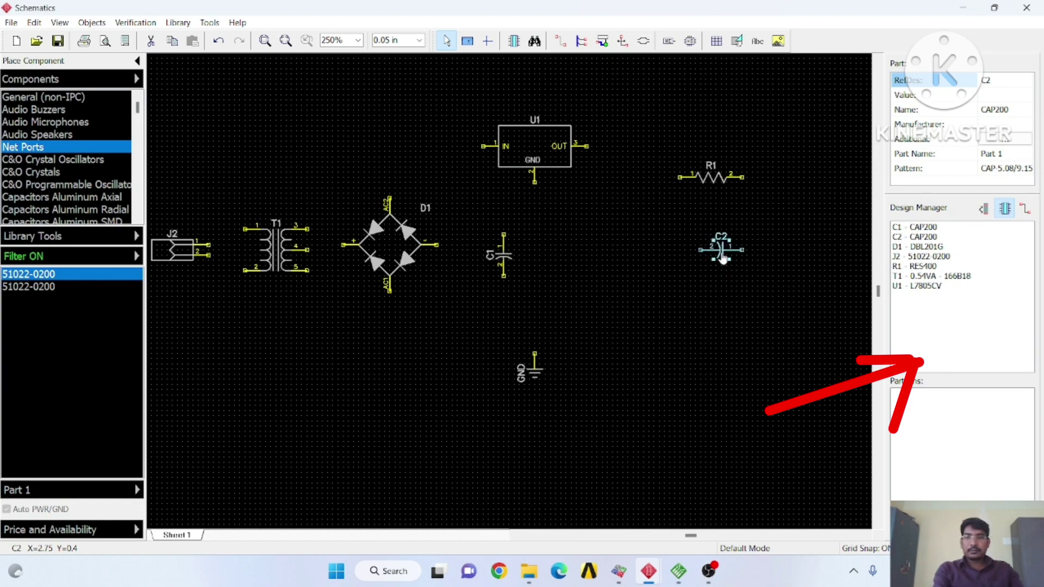
click(770, 327)
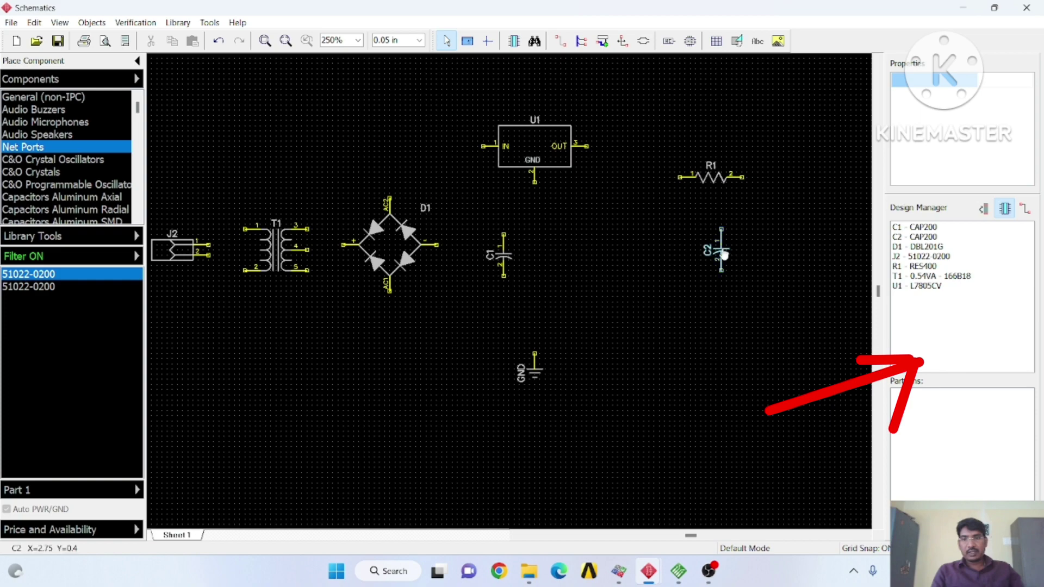
drag(722, 250, 618, 251)
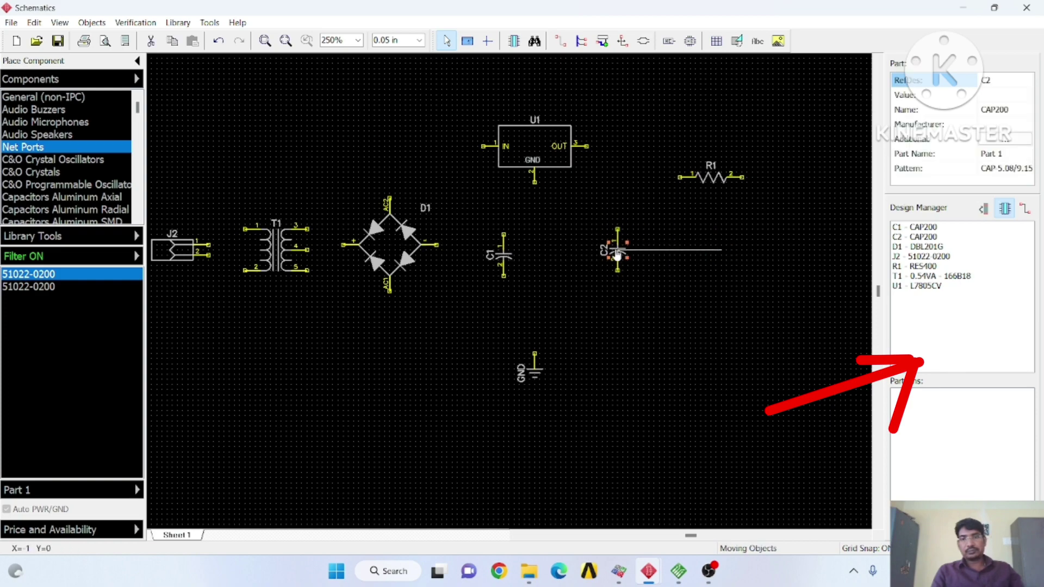
click(649, 292)
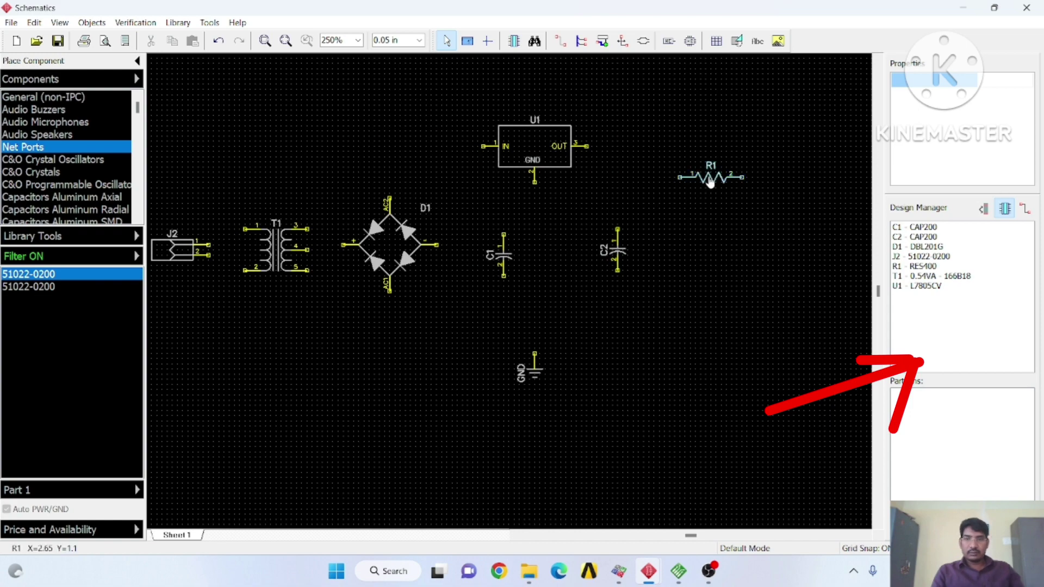
Place one LED from the General (non-IPC) library below resistor R1.
click(74, 99)
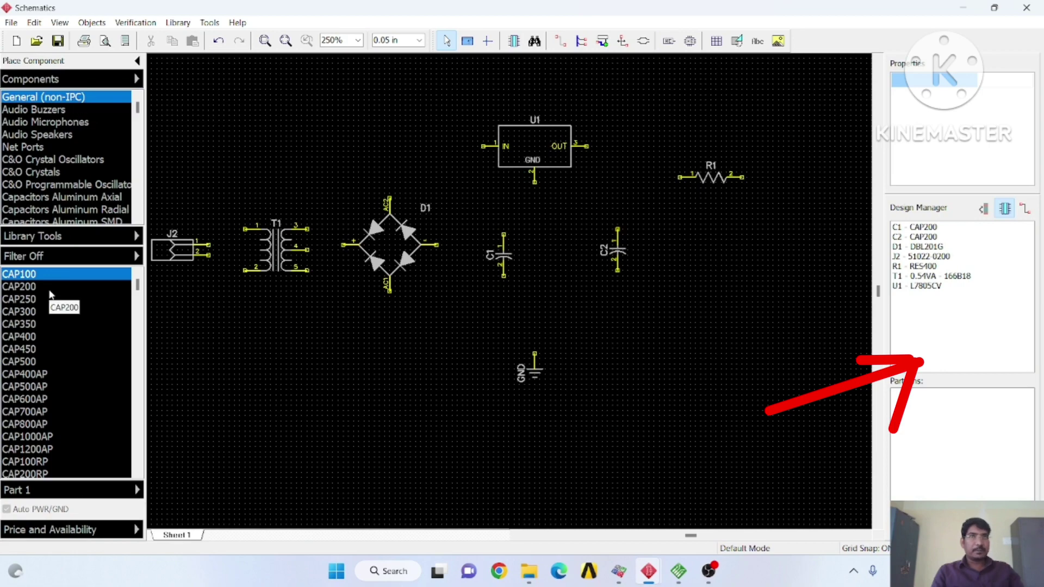
click(32, 449)
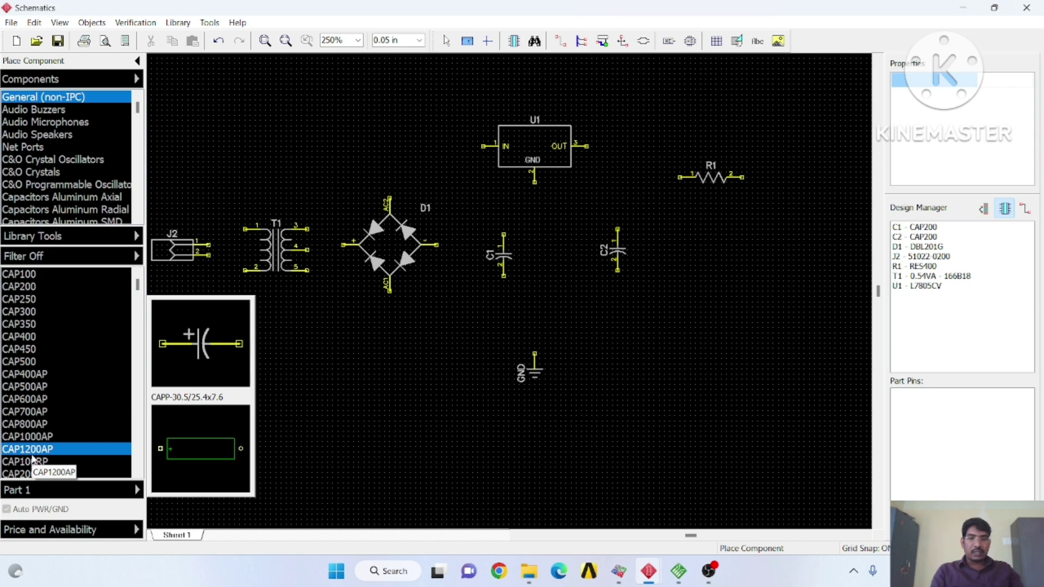
scroll(32, 460, down, 2)
click(32, 462)
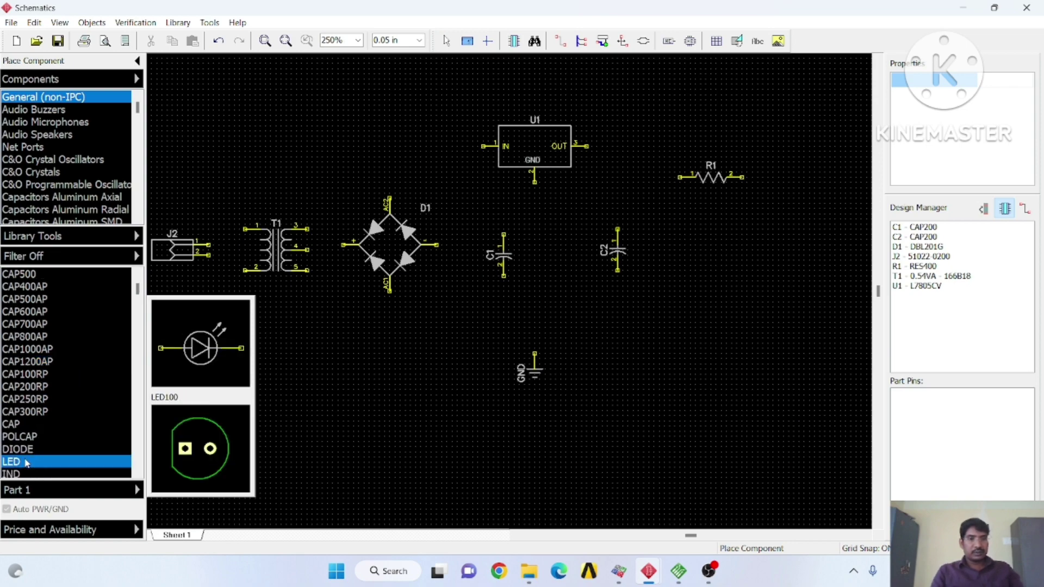
click(732, 254)
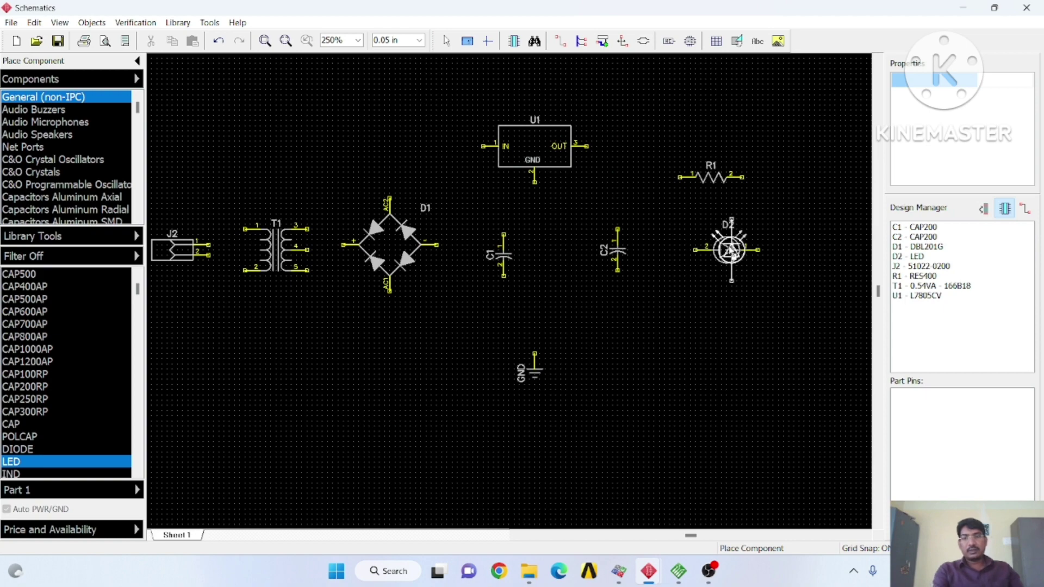
key(r)
key(Escape)
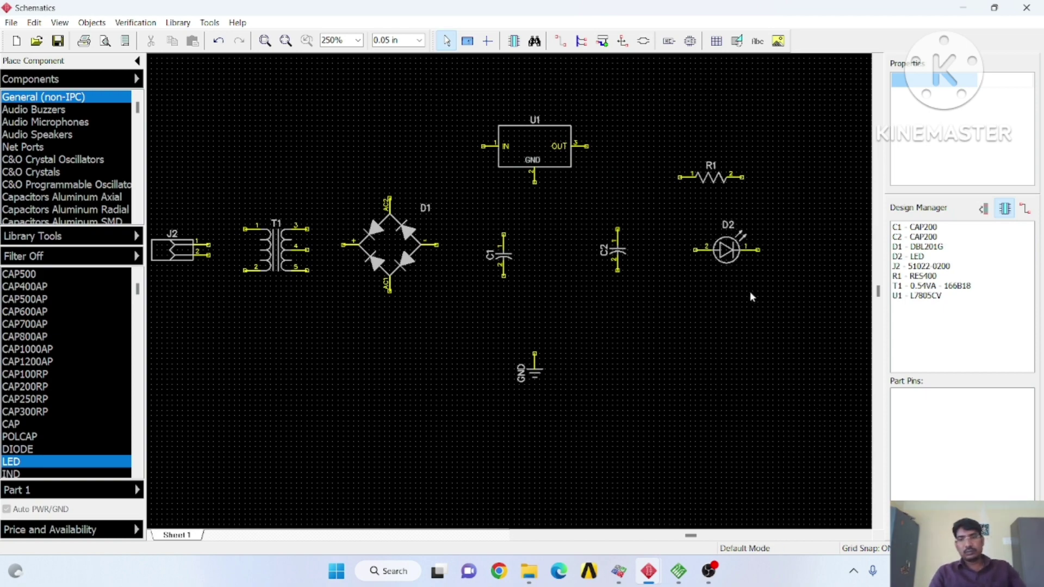
Rotate LED D2 to vertical with pin 2 at the top and pin 1 at the bottom.
click(727, 256)
key(r)
key(r)
key(r)
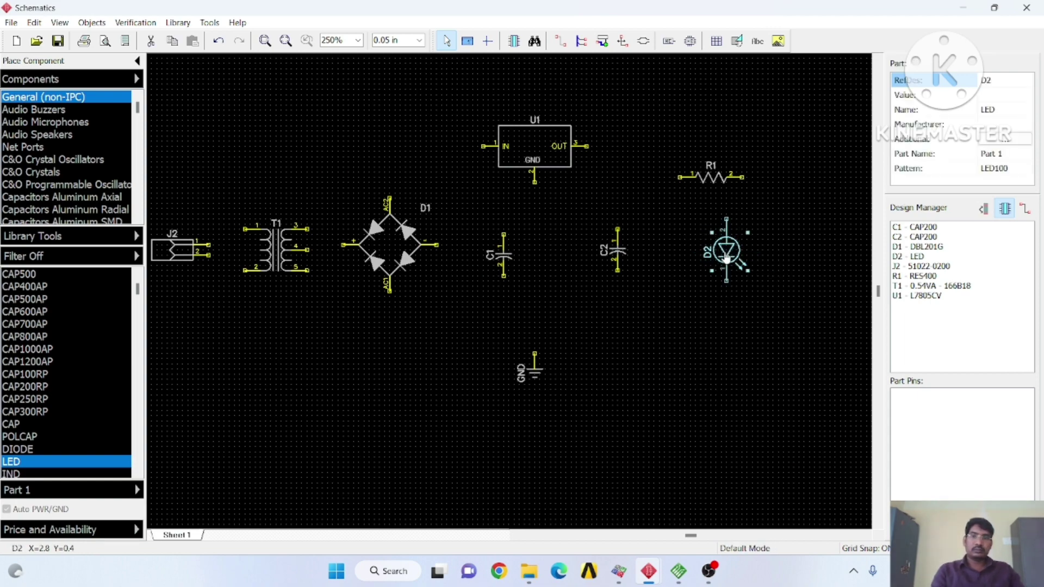
click(767, 370)
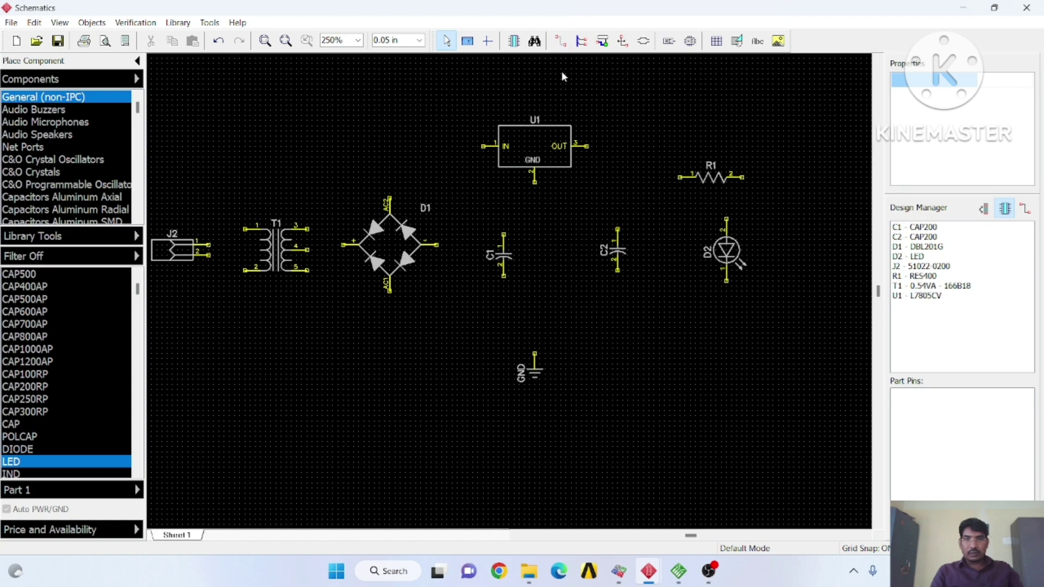
Wire the AC2 pin of bridge rectifier D1 to pin 3 of transformer T1.
click(560, 41)
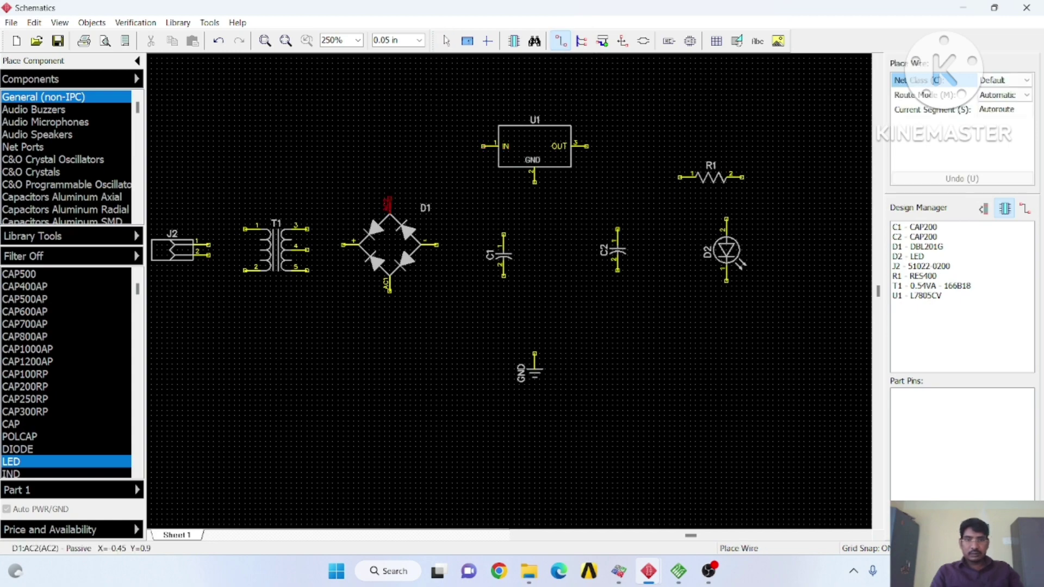
click(387, 205)
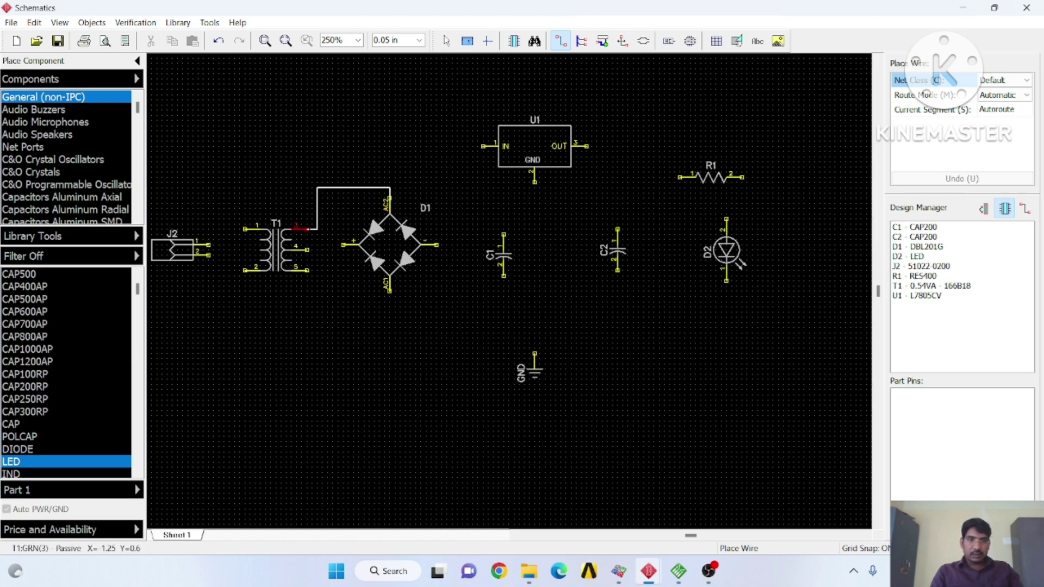
click(297, 228)
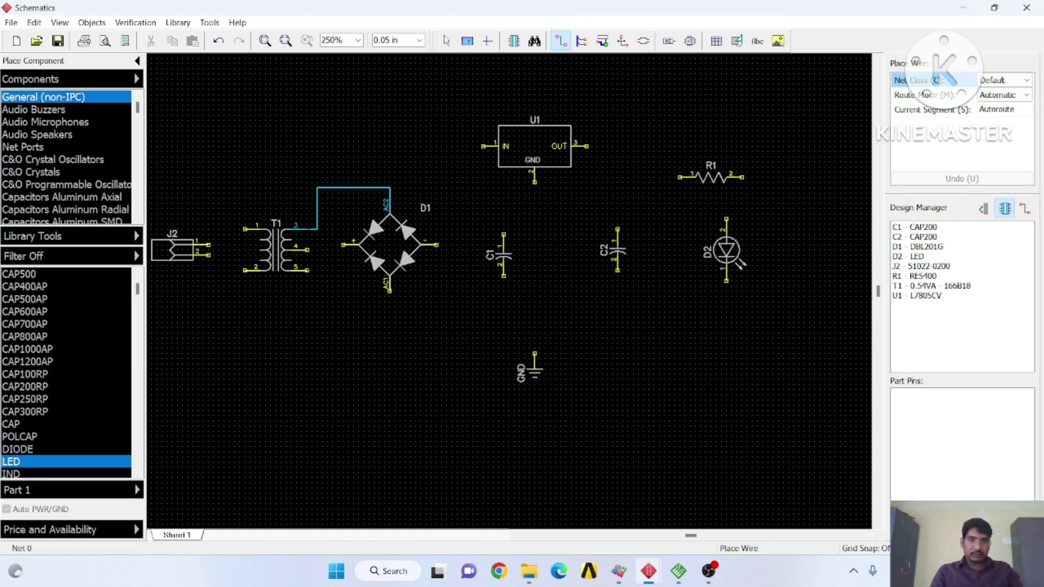
click(296, 269)
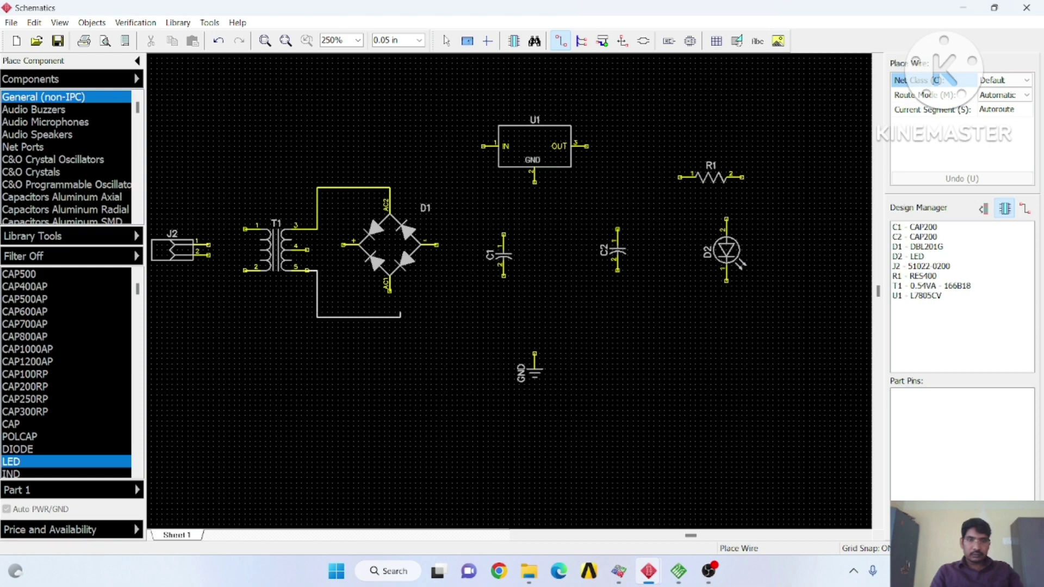
click(389, 292)
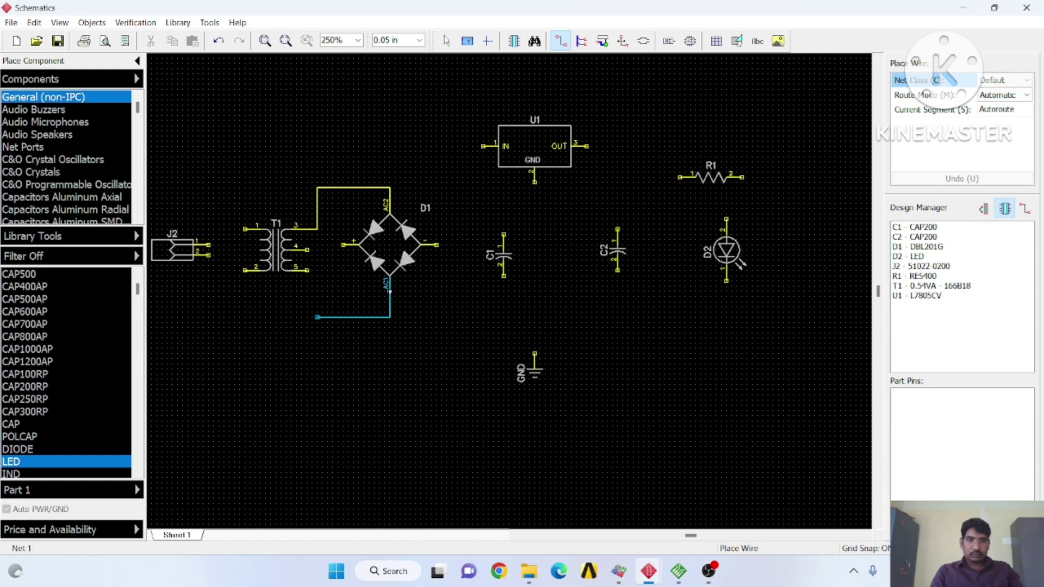
click(389, 292)
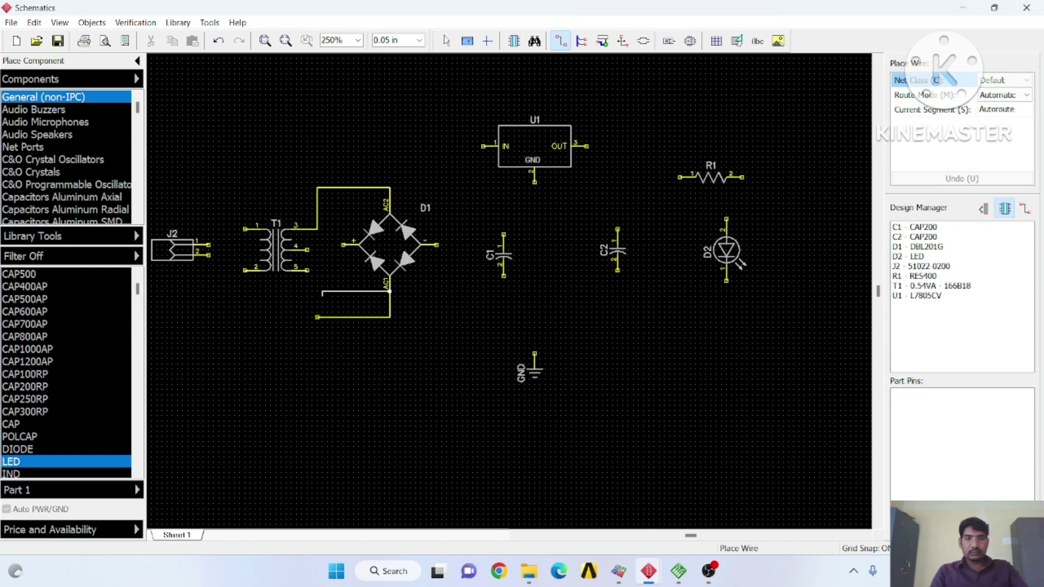
key(Escape)
key(ctrl+z)
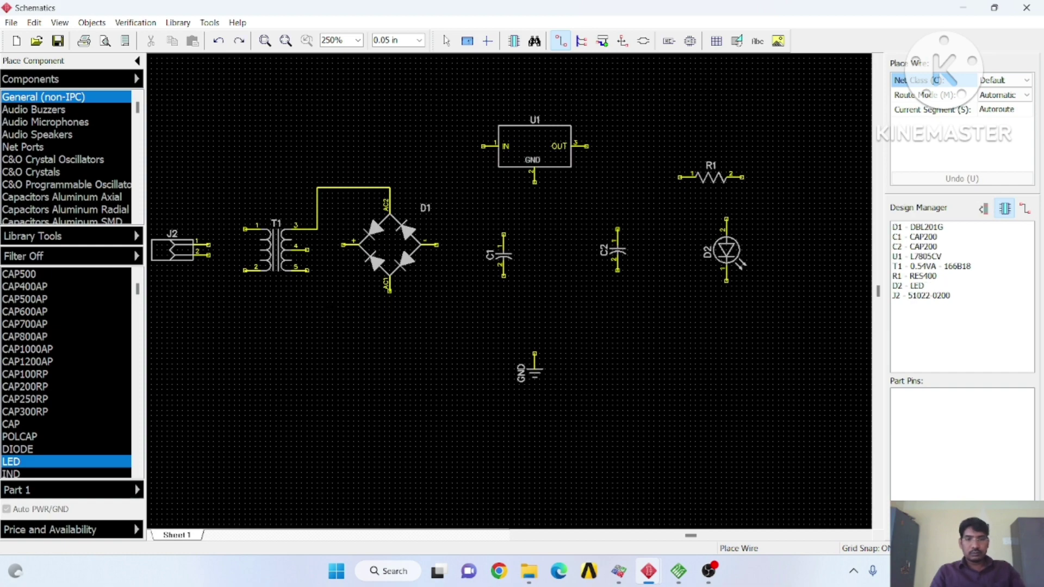
Wire pin 5 of transformer T1 to the AC1 pin of bridge rectifier D1, routing below the rectifier.
click(307, 270)
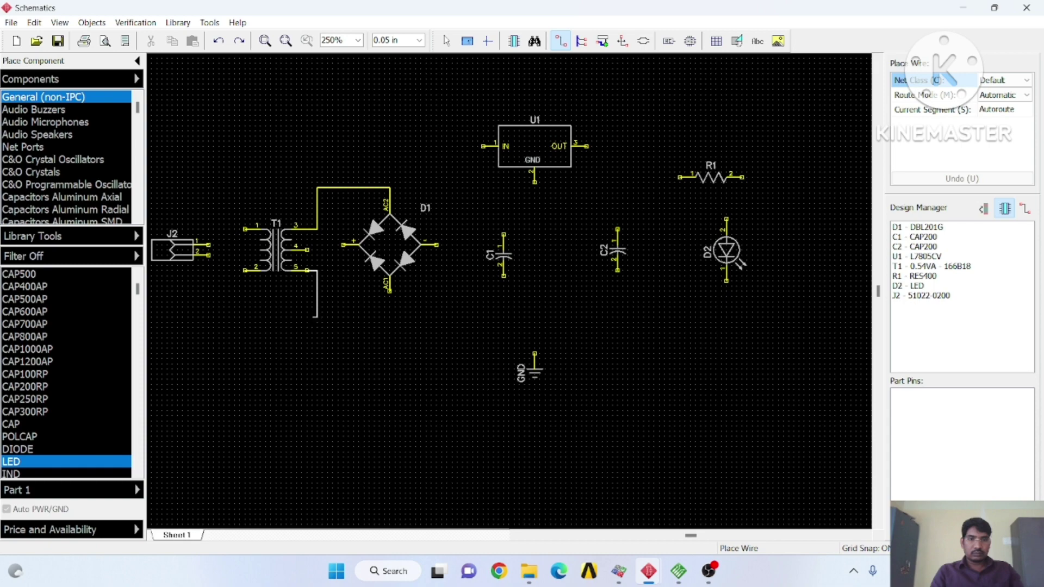
click(390, 291)
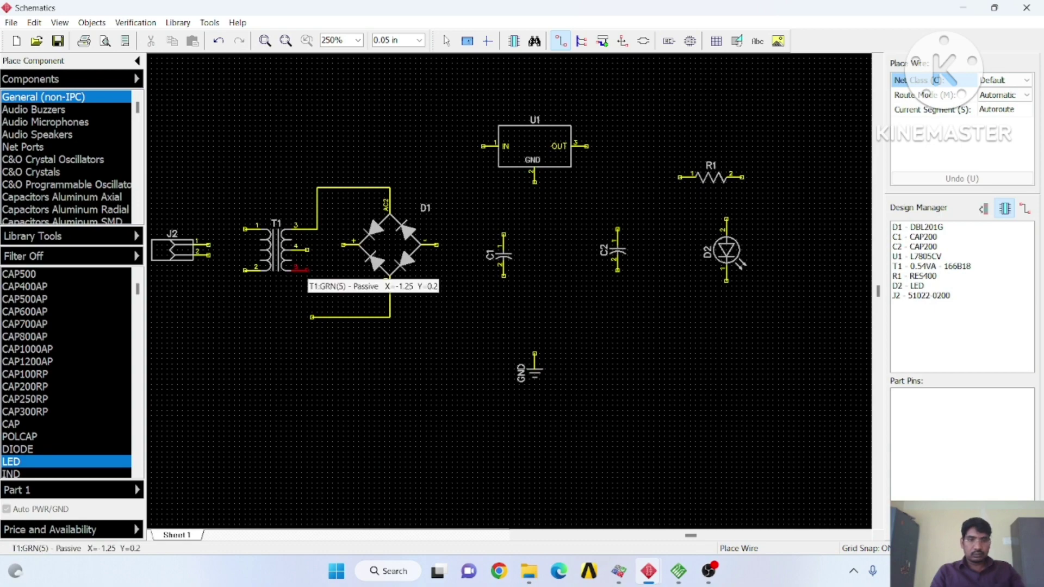
click(307, 270)
click(313, 316)
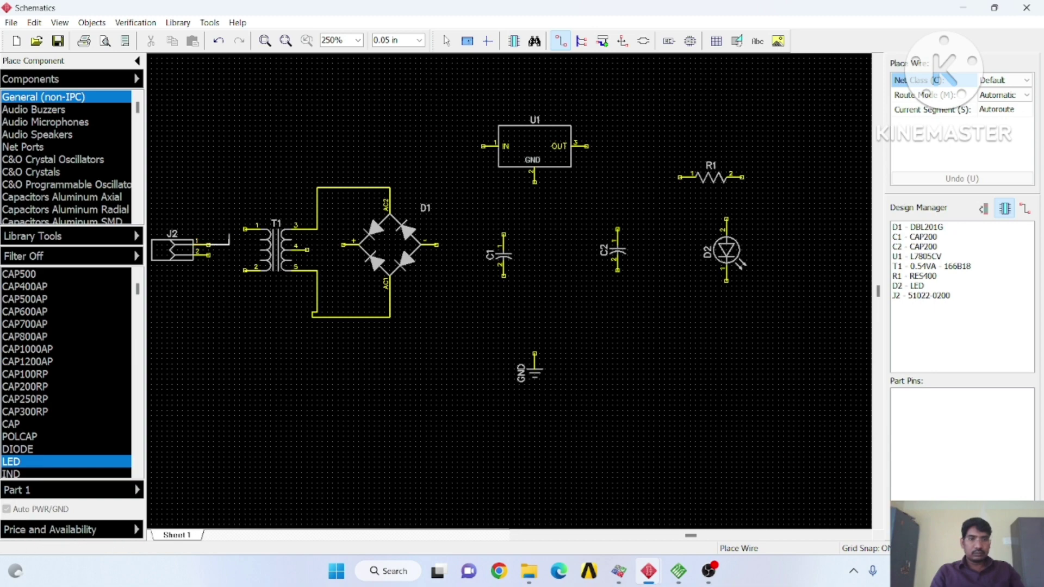
Wire connector J2 pins 1 and 2 to transformer T1 pins 1 and 2 respectively.
click(245, 229)
click(202, 253)
click(244, 269)
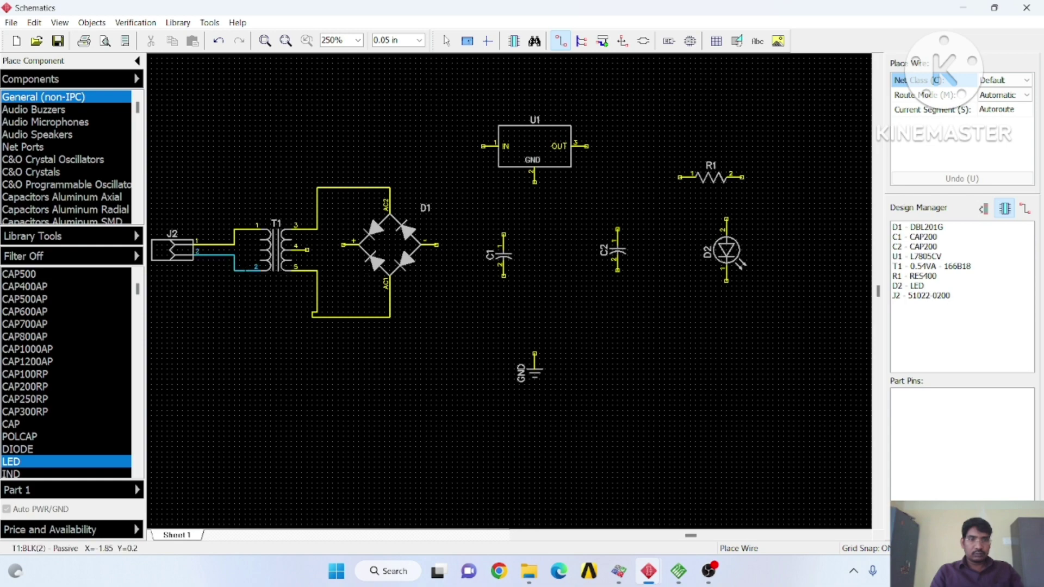
click(245, 270)
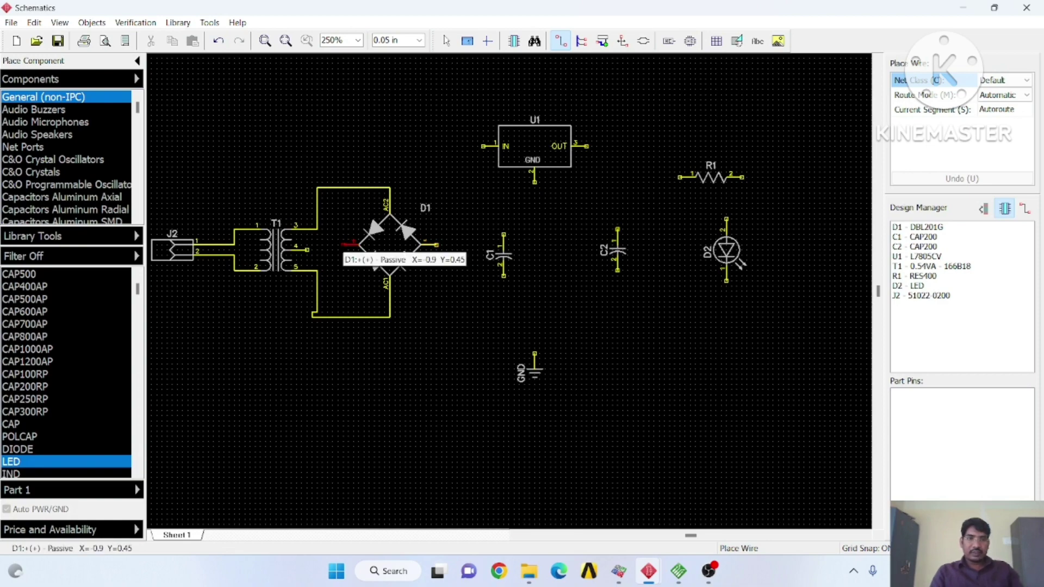
Wire the + pin of bridge rectifier D1 to transformer T1 pin 4, and connect that junction to the GND symbol.
click(348, 244)
click(299, 249)
click(307, 250)
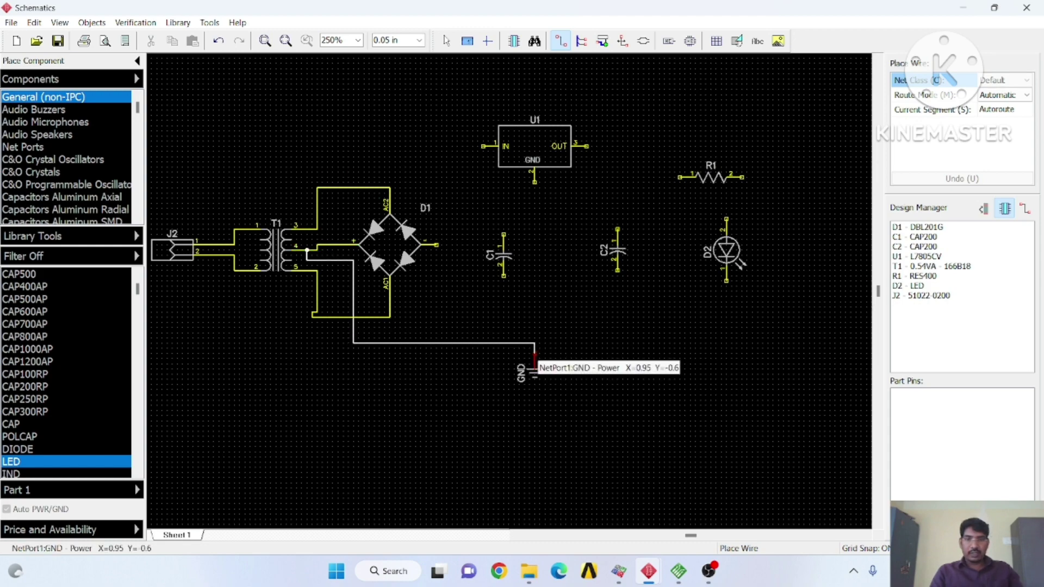
click(535, 362)
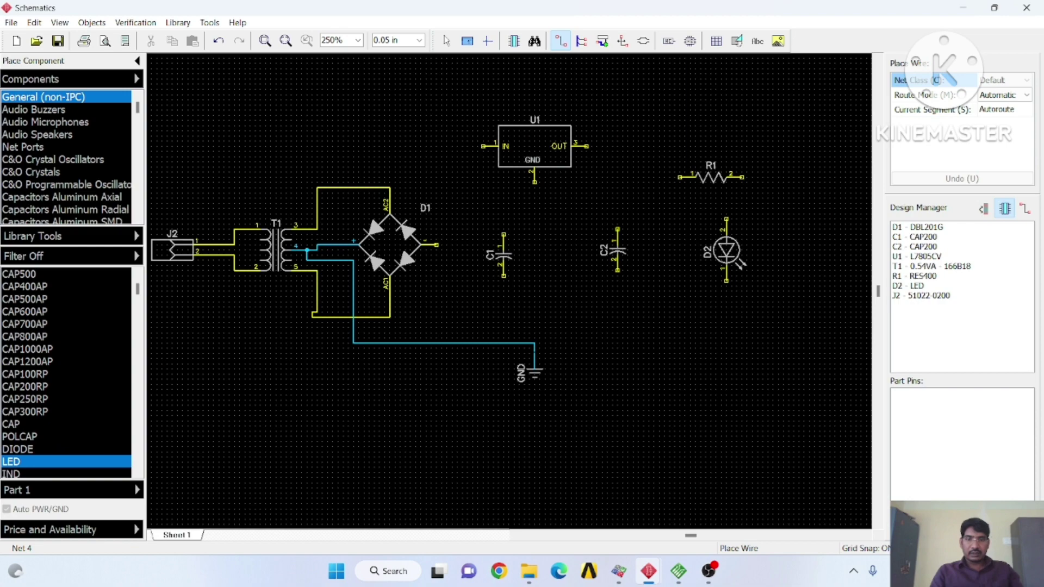
Wire the GND pin of regulator U1, pin 1 of LED D2 and pin 2 of capacitor C2 to the ground net.
click(535, 179)
click(534, 343)
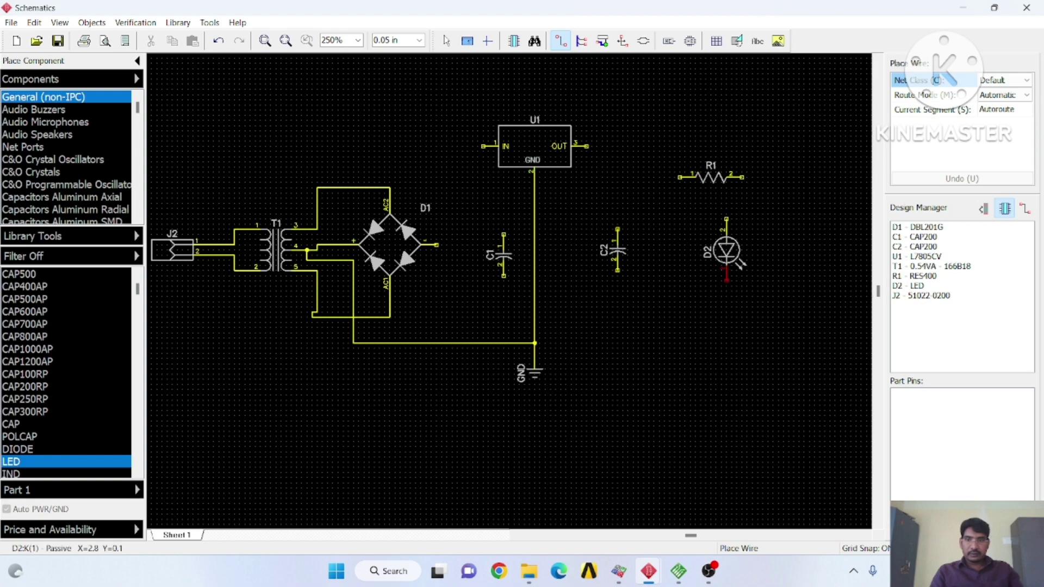
click(738, 263)
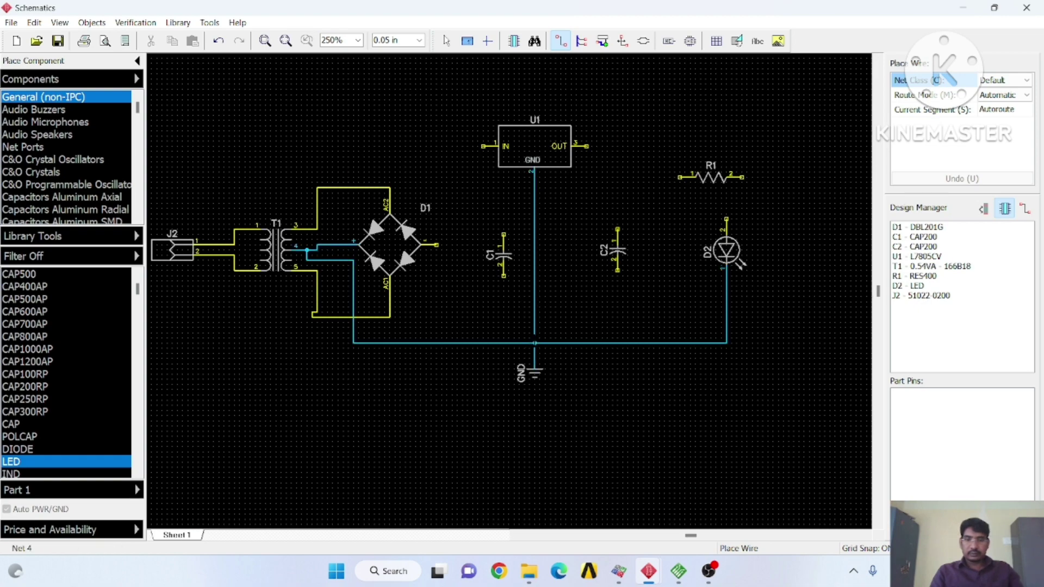
click(617, 268)
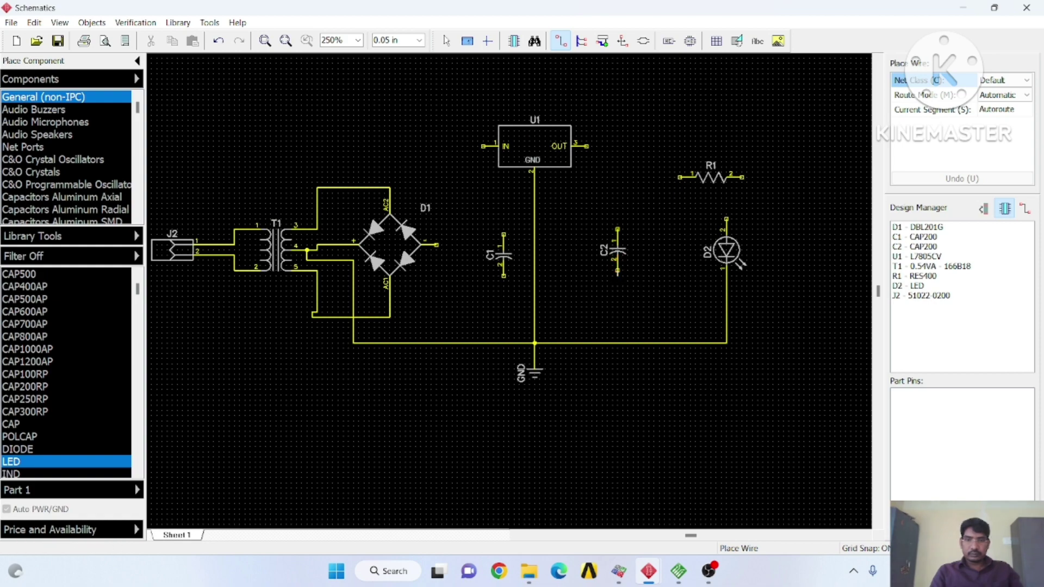
click(609, 342)
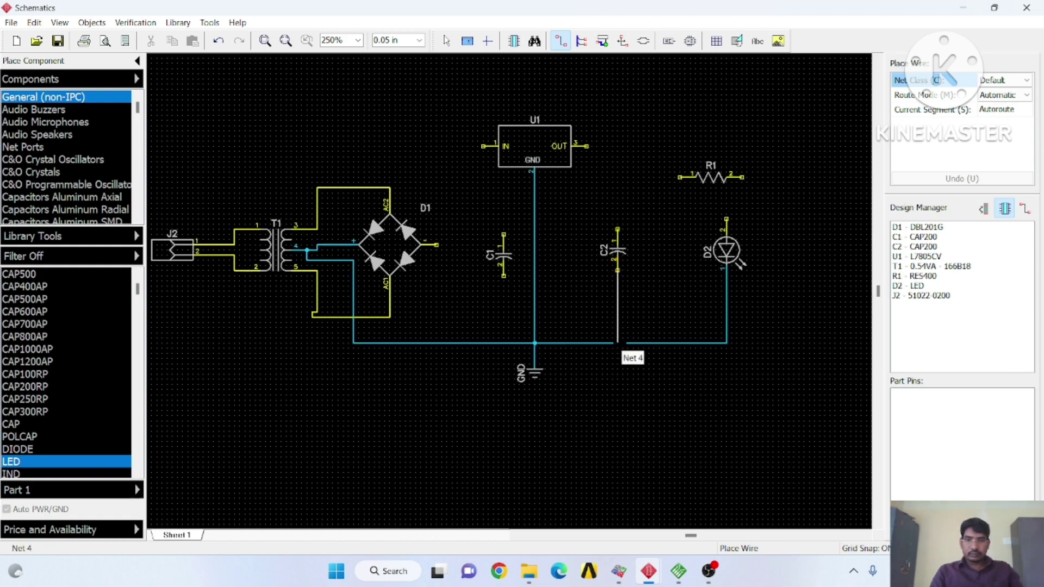
Connect pin 2 of capacitor C2 straight down to the horizontal ground wire.
click(618, 343)
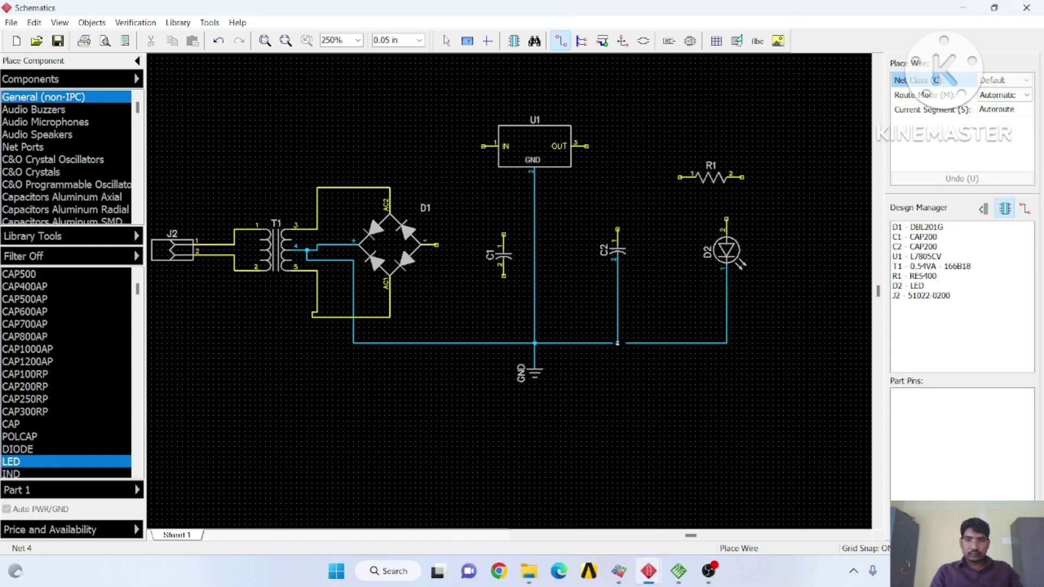
click(617, 282)
click(617, 259)
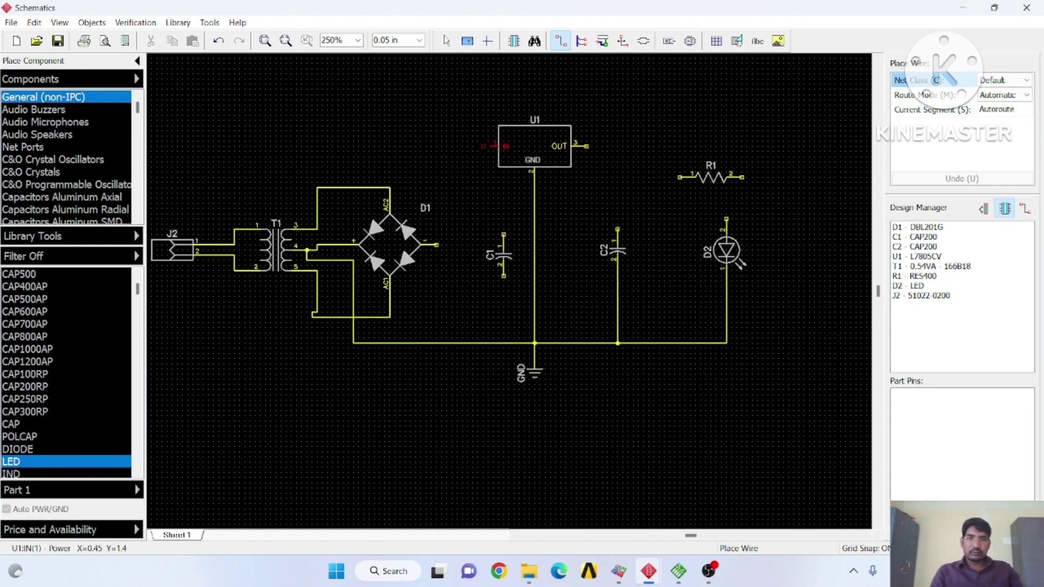
Wire the IN pin of regulator U1 to the − pin of bridge rectifier D1, and connect pin 1 of capacitor C1 to that wire.
click(483, 146)
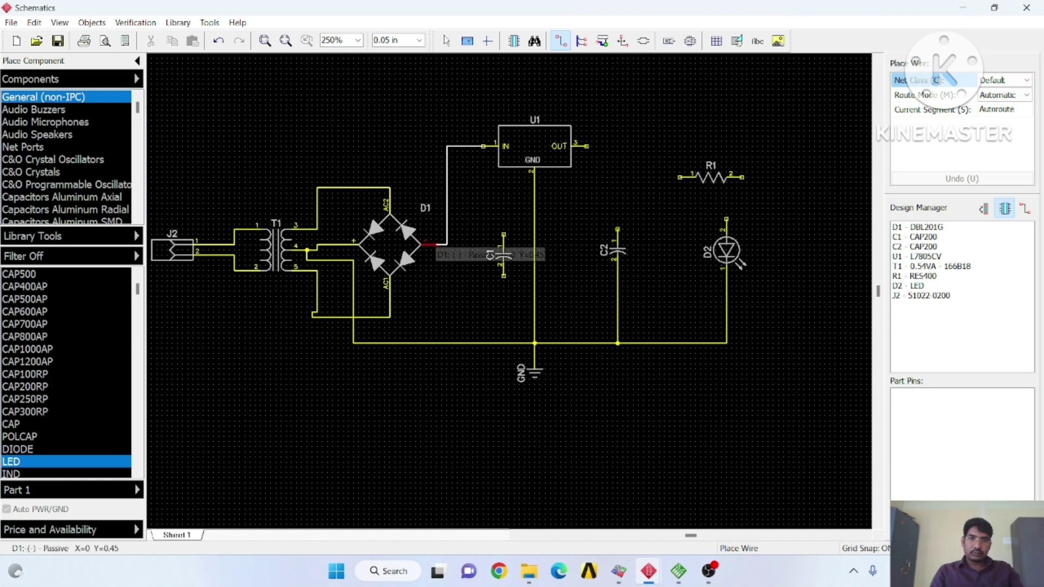
click(430, 244)
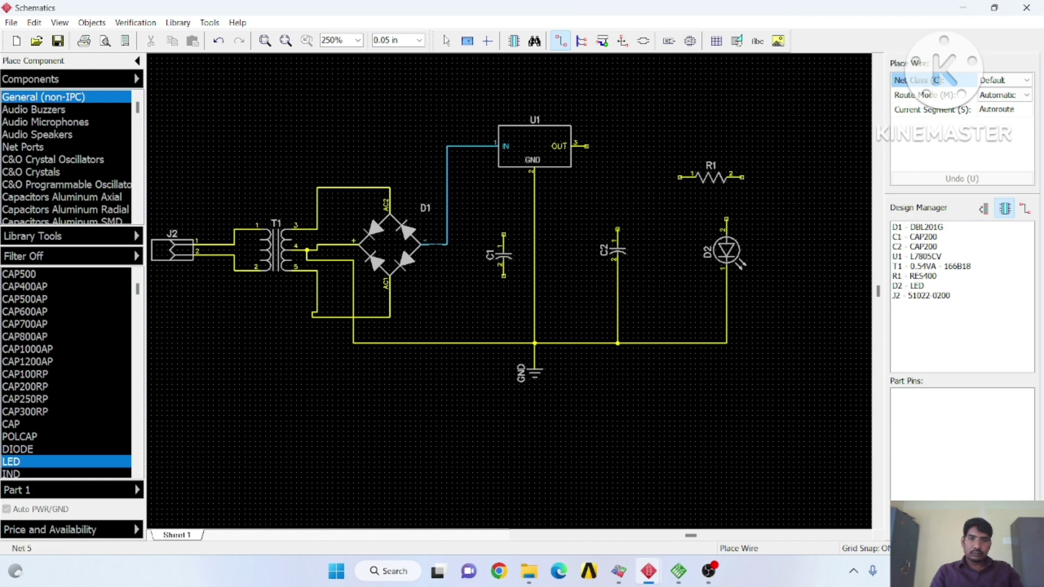
click(504, 235)
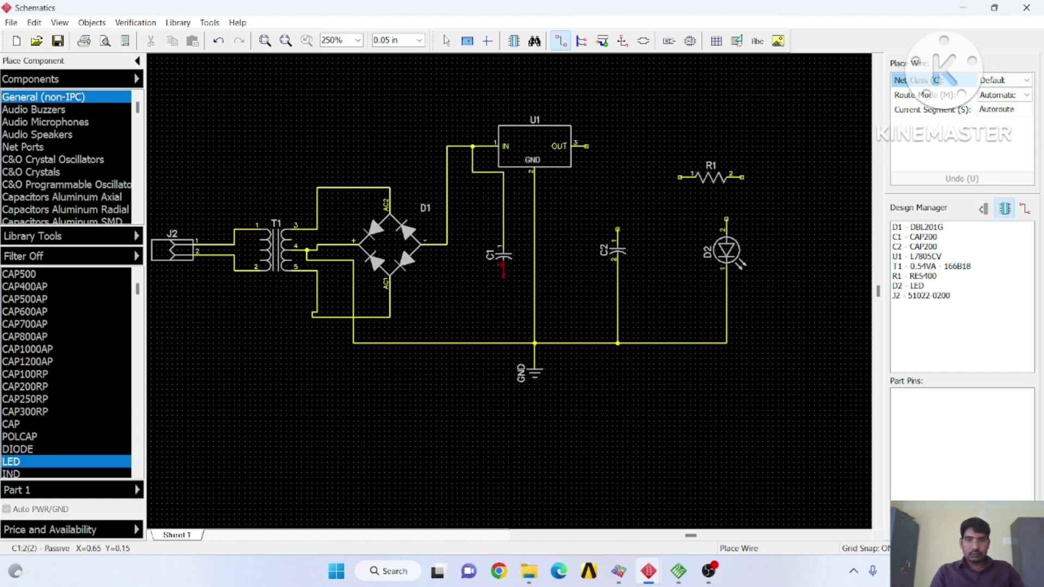
Wire pin 2 of capacitor C1 to the ground wire and pin 1 of capacitor C2 to the OUT pin of regulator U1.
click(503, 276)
click(504, 342)
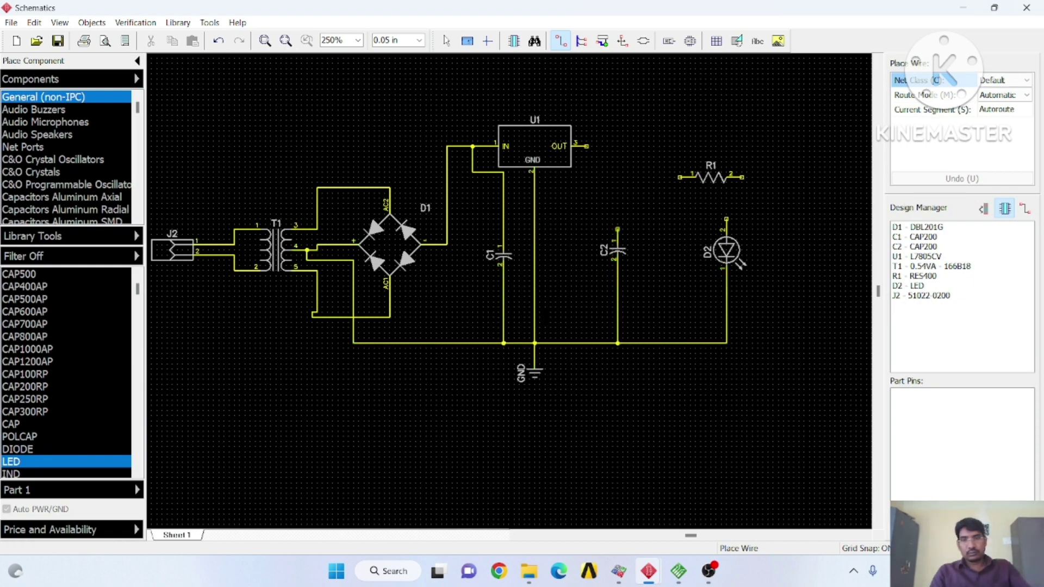
click(617, 233)
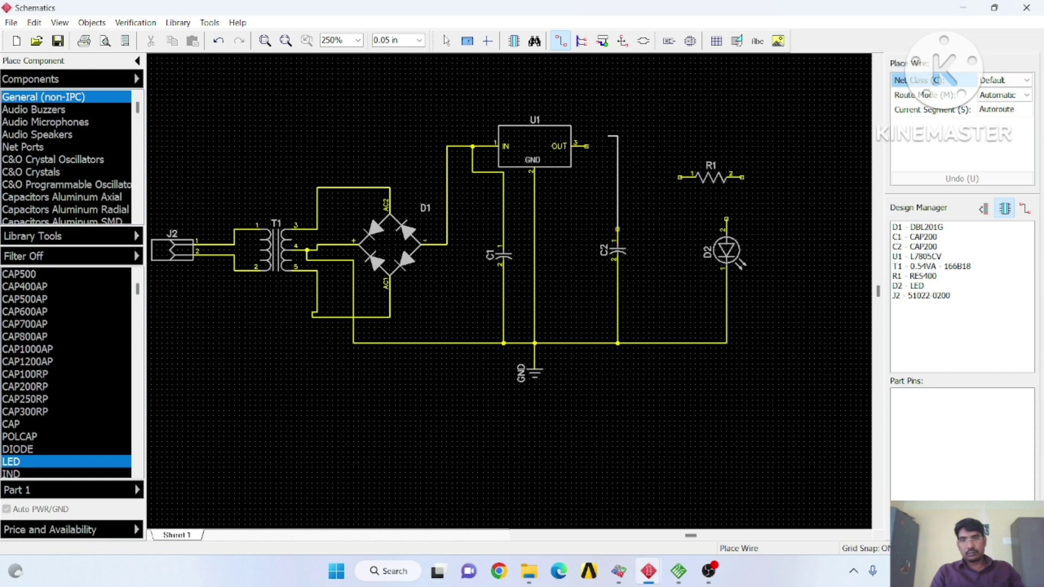
click(575, 146)
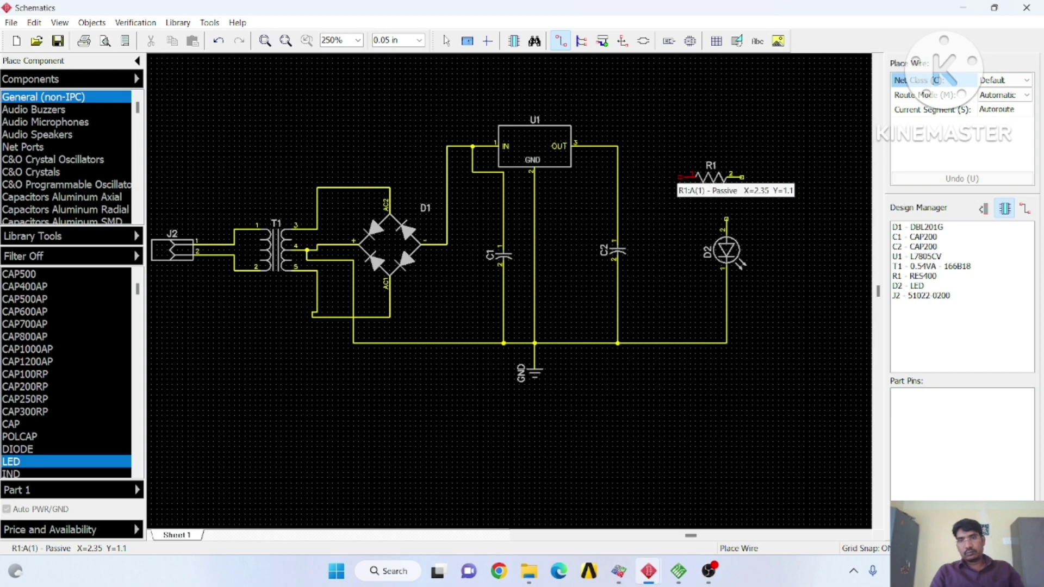
key(Escape)
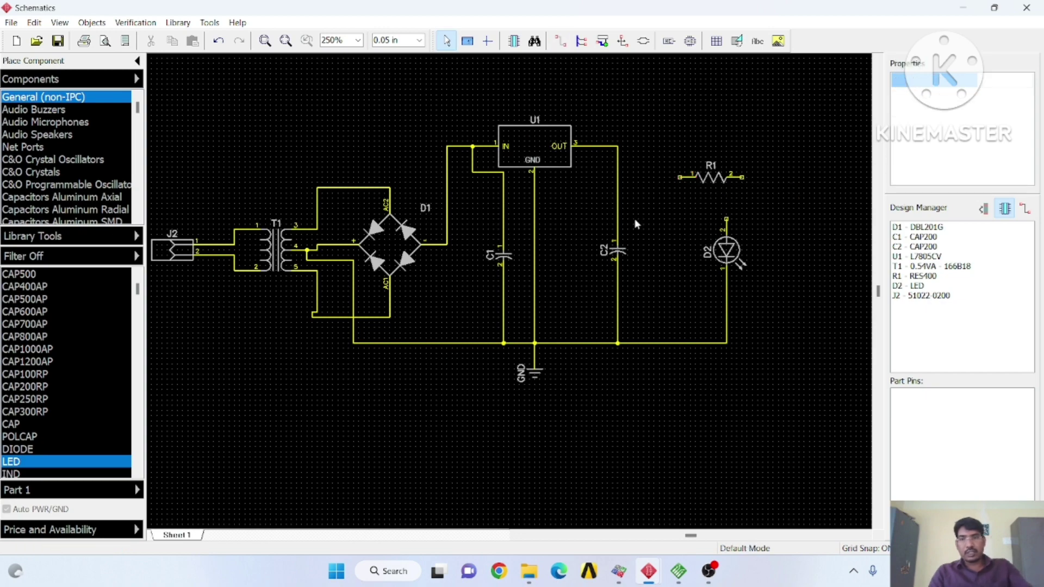
Rotate resistor R1 to vertical and move it directly above LED D2, in line with the LED's pin 2.
click(711, 186)
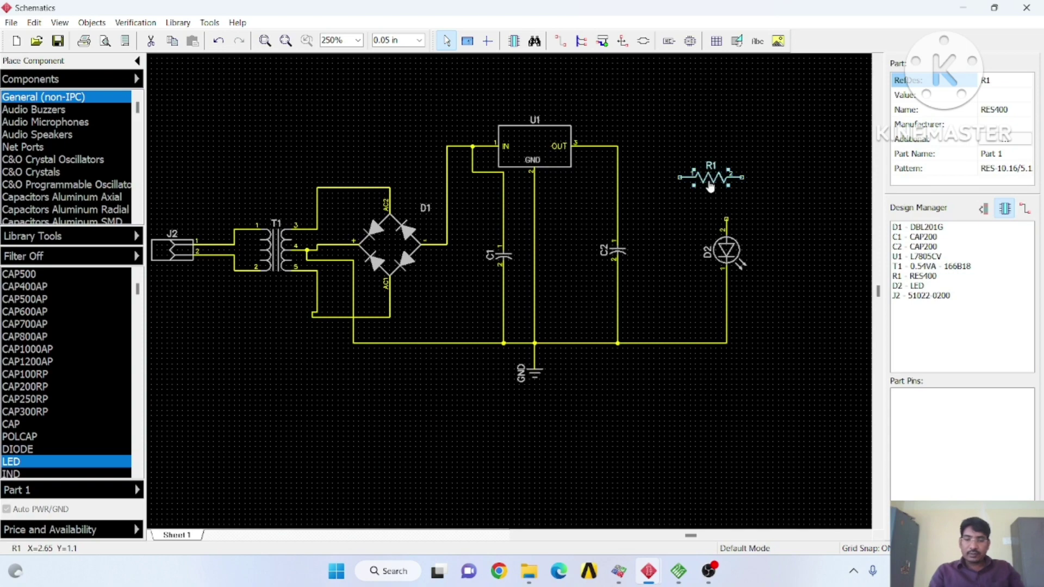
key(r)
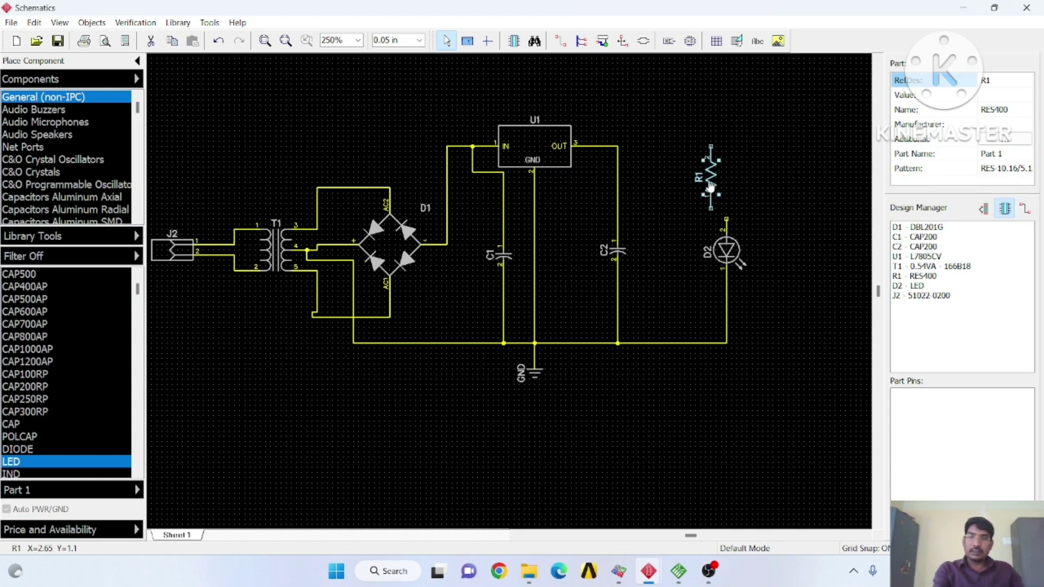
drag(711, 186, 715, 186)
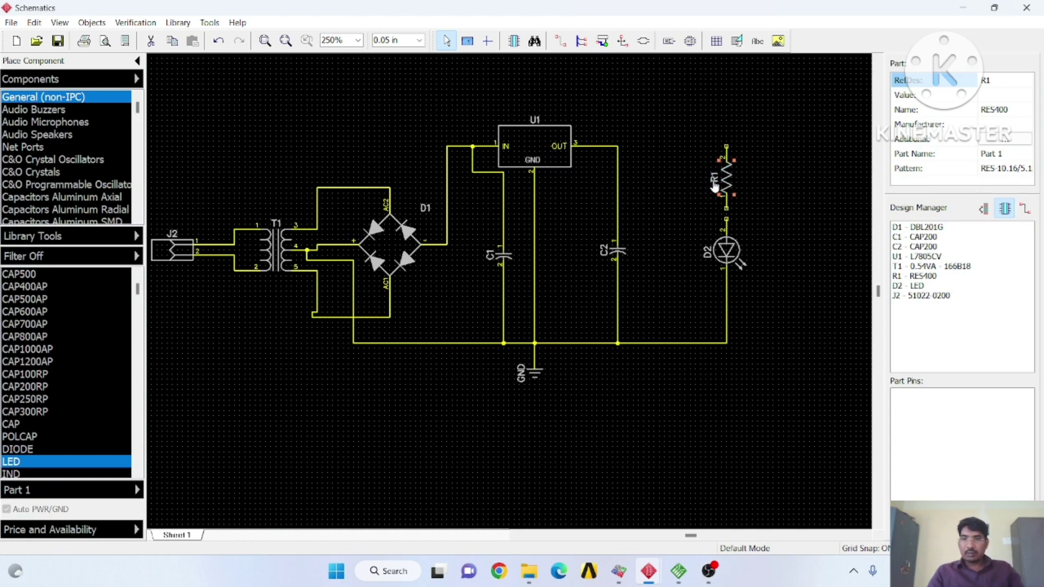
click(669, 163)
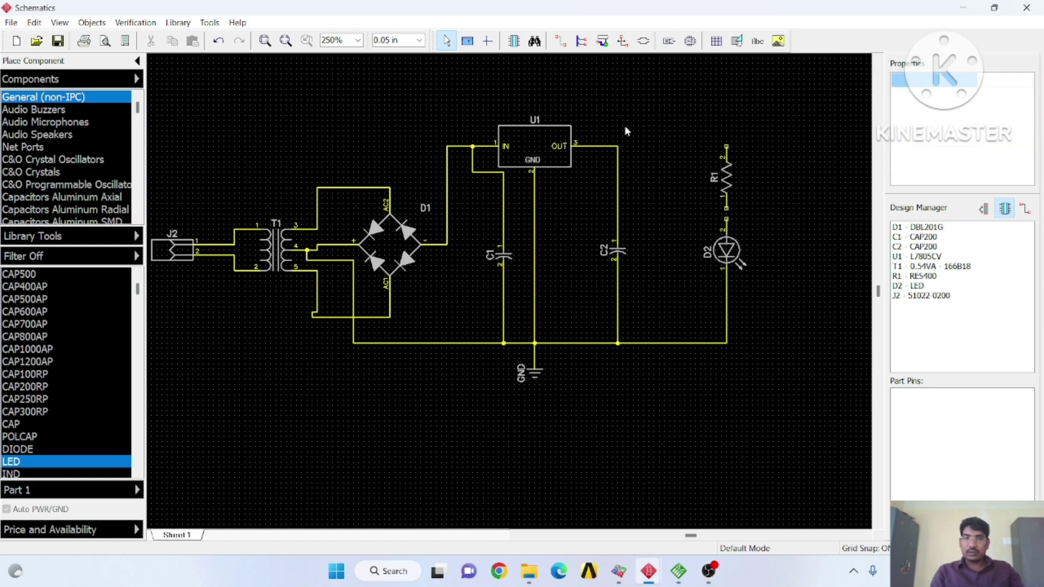
Wire the OUT pin of regulator U1 to pin 2 of resistor R1, and pin 1 of R1 to pin 2 of LED D2.
click(561, 41)
click(575, 146)
click(727, 146)
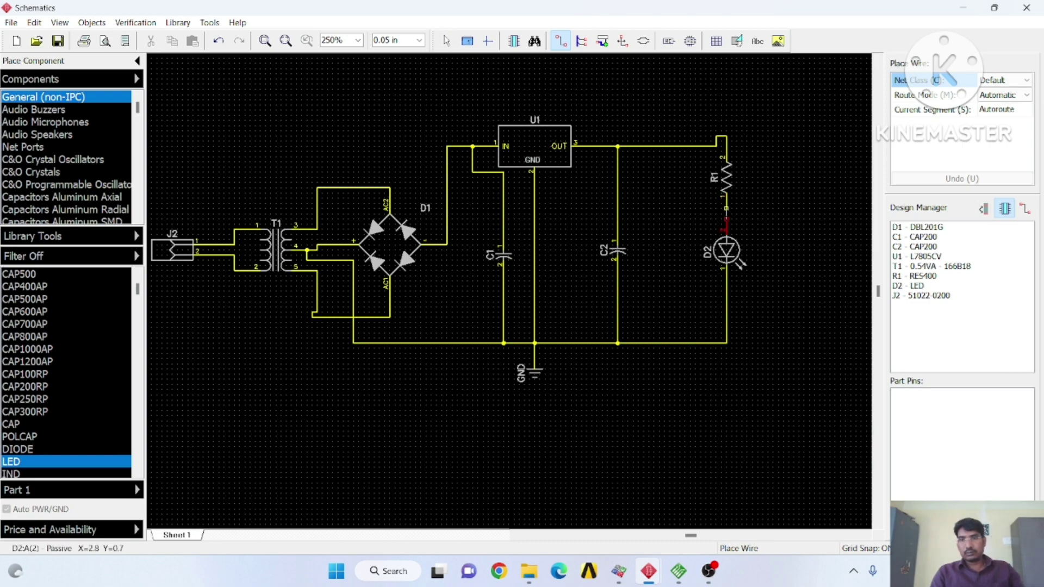
click(727, 226)
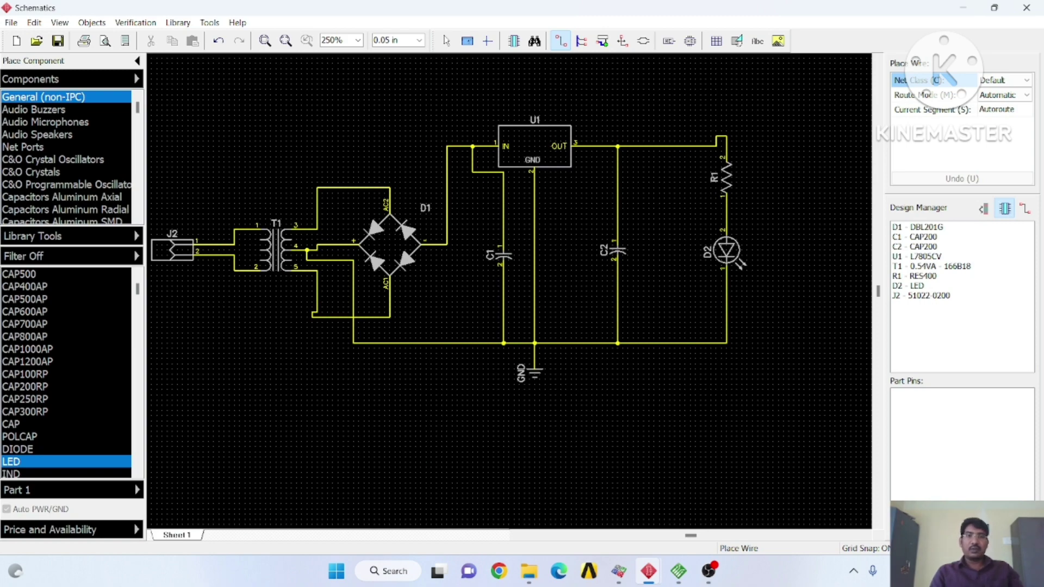
Save the schematic as "regulator" in the DipTrace folder and convert it to a PCB layout.
click(56, 44)
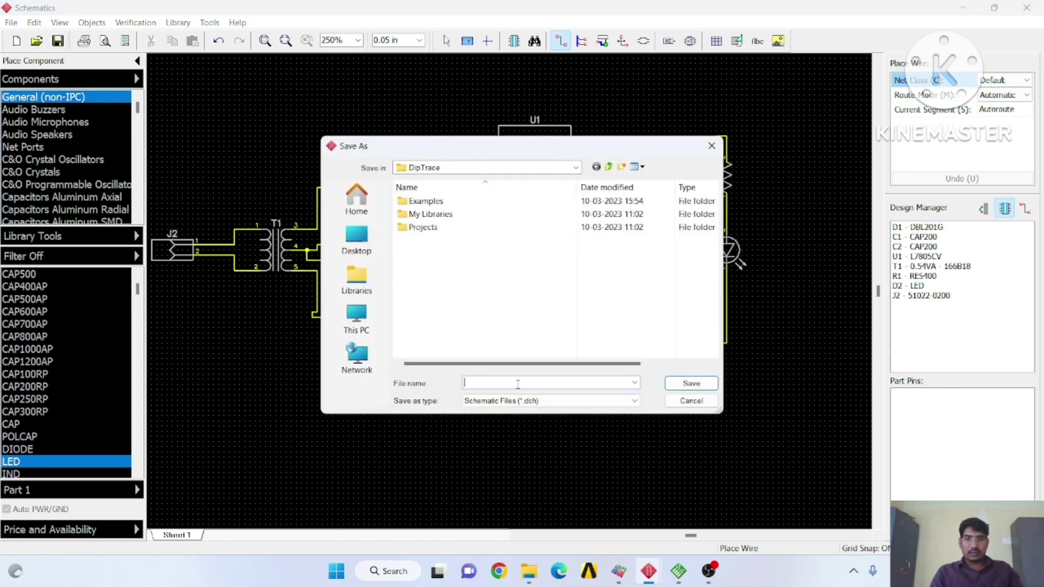
text(regulator)
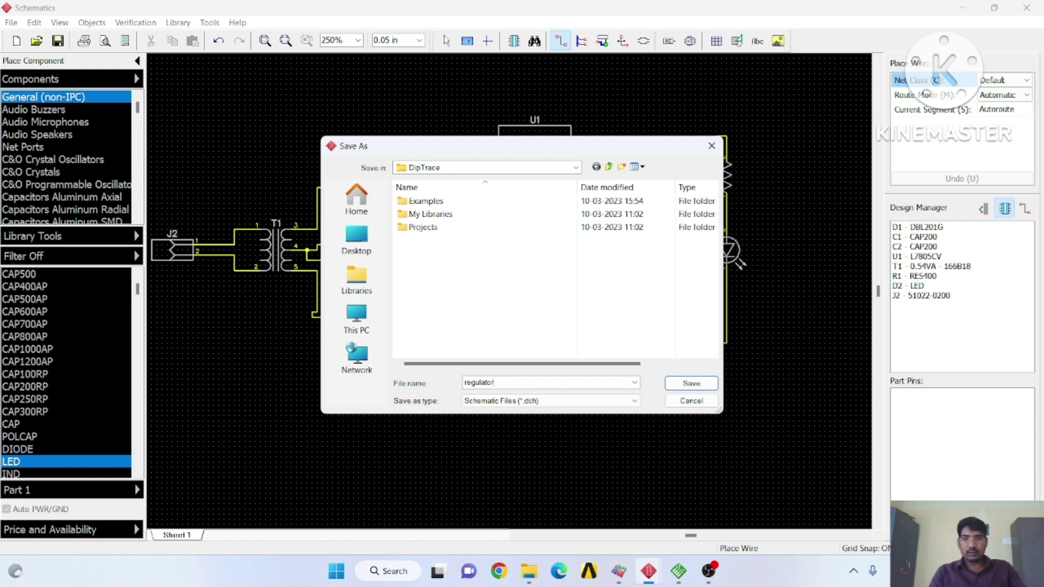
key(Return)
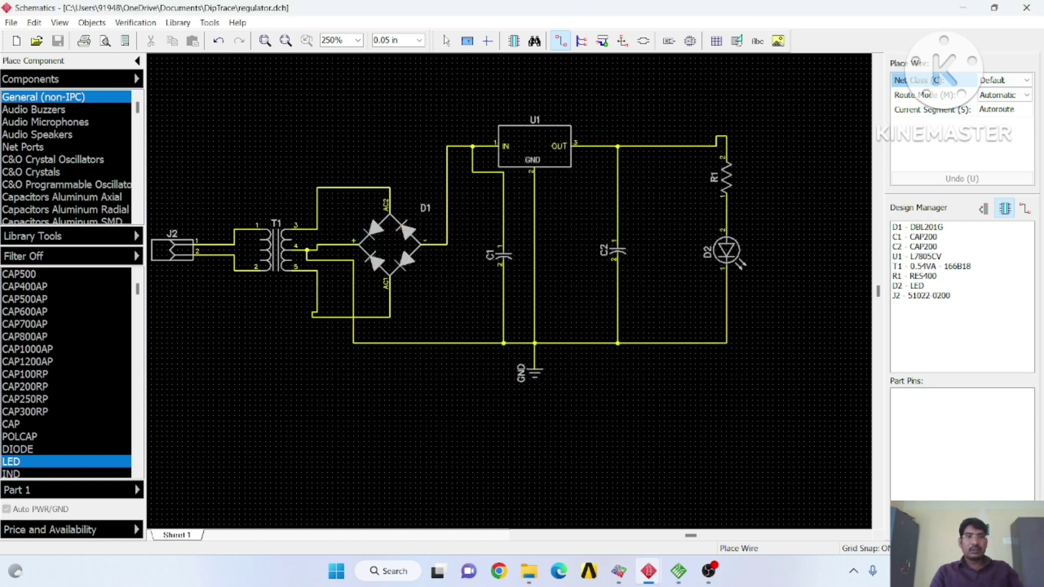
click(10, 23)
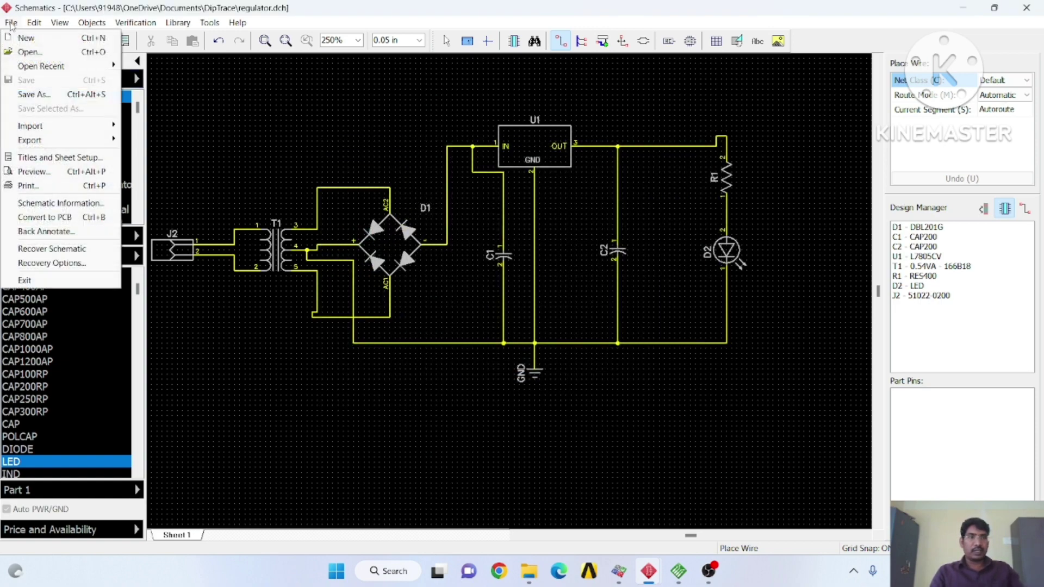
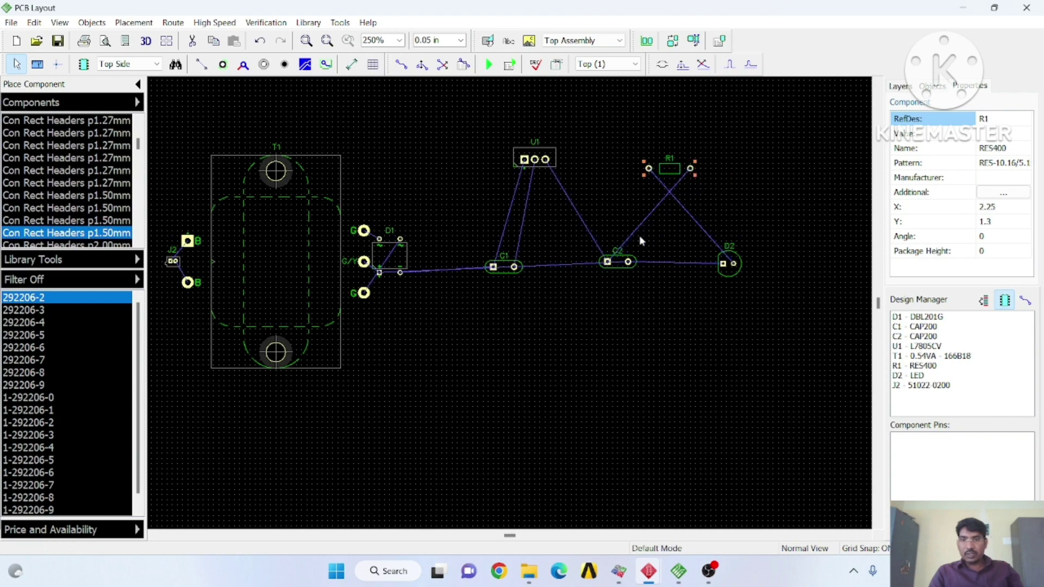
Move capacitor C2 to X 1.45, Y 0.9 on the PCB and rotate resistor R1 by 180 degrees.
drag(614, 266, 588, 213)
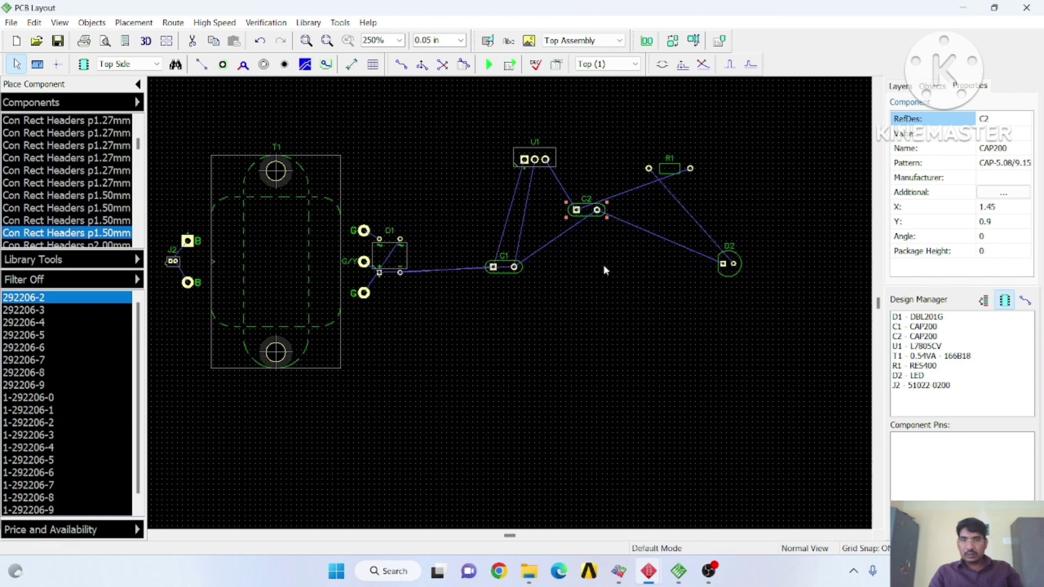
click(670, 170)
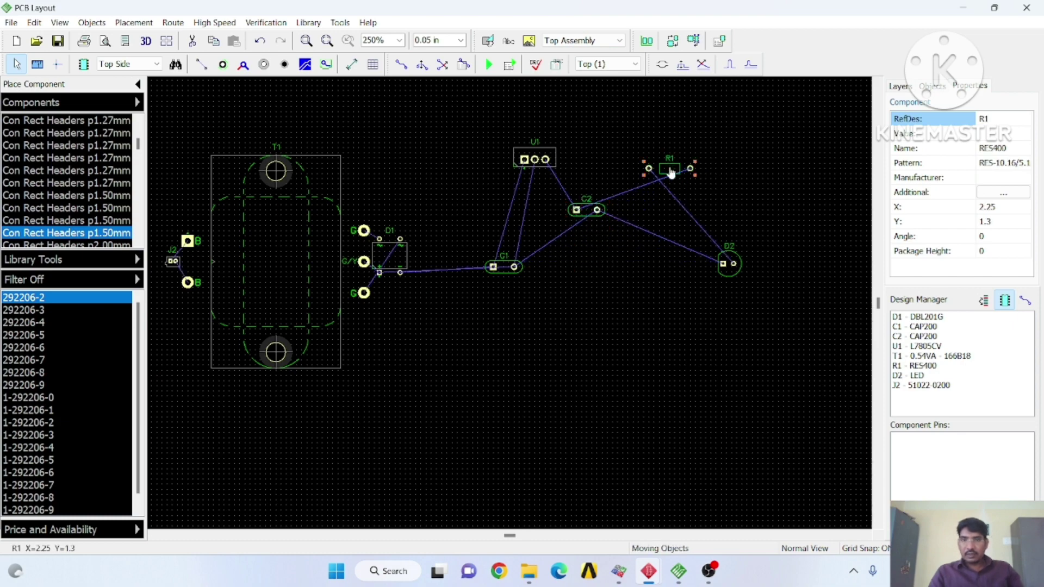
key(r)
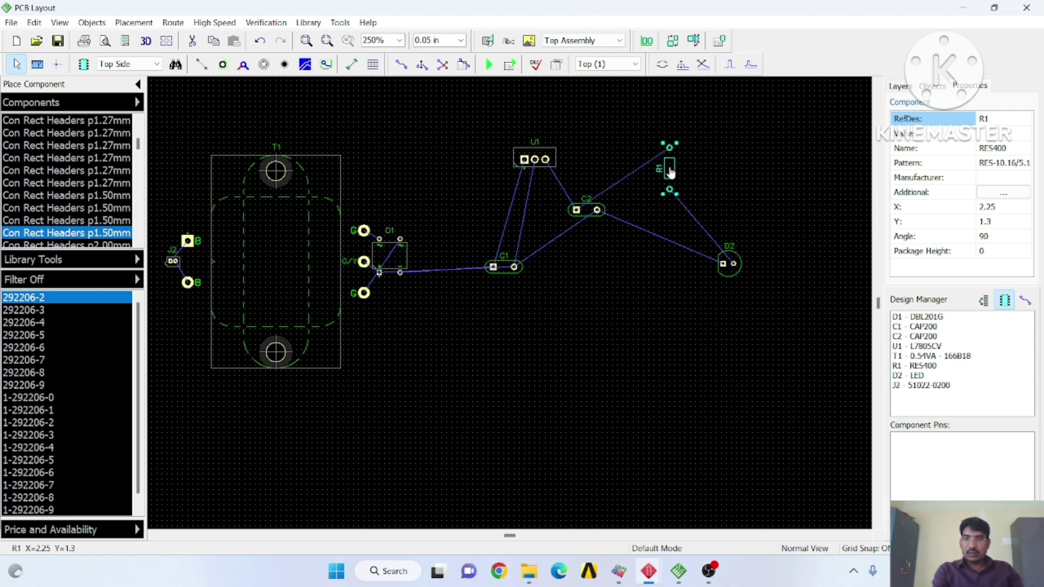
key(r)
click(636, 272)
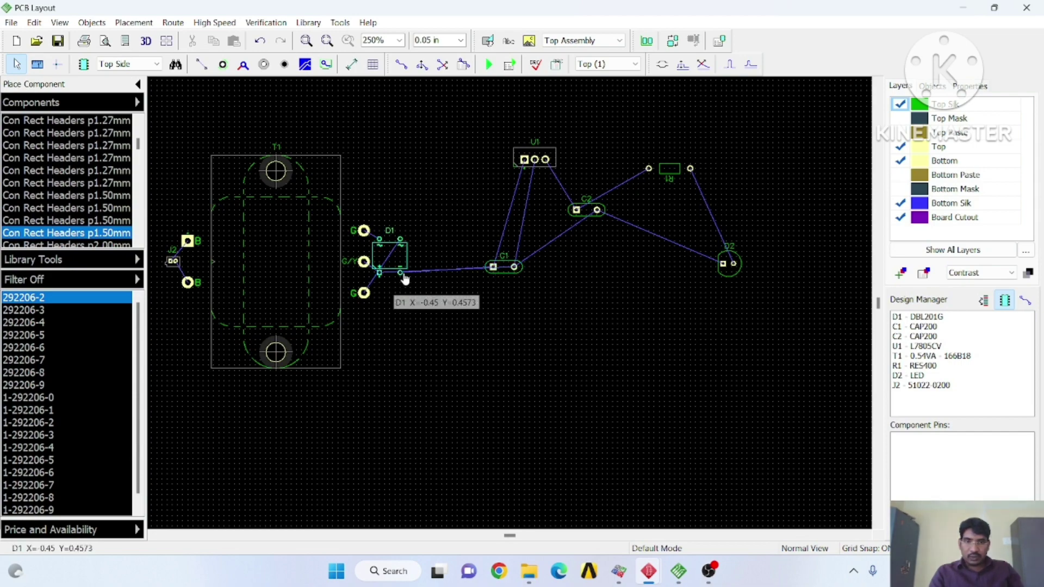
Move capacitor C1 closer to bridge rectifier D1, to X 0.4, Y 0.5.
drag(510, 272, 474, 255)
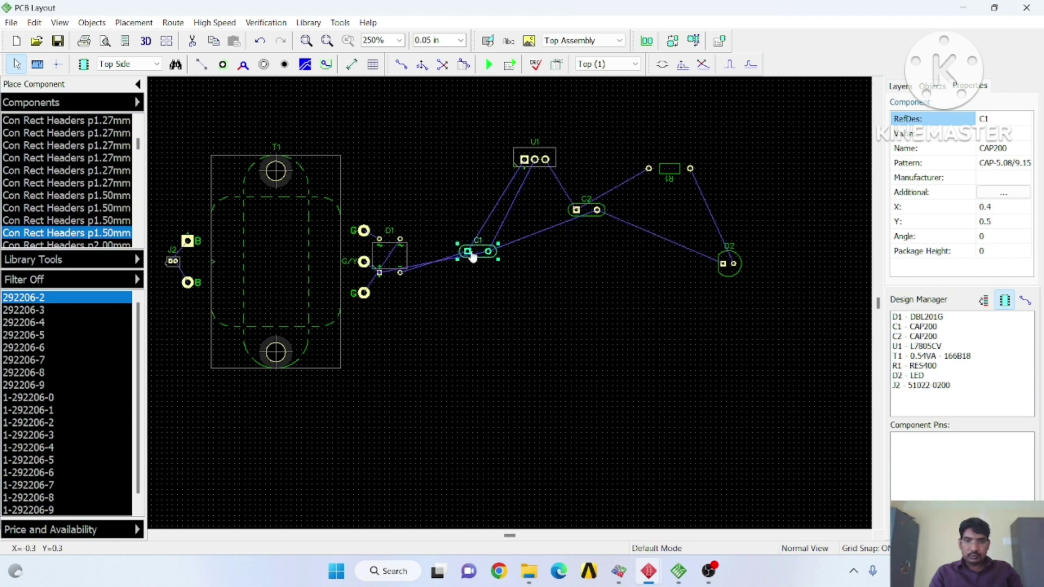
click(506, 314)
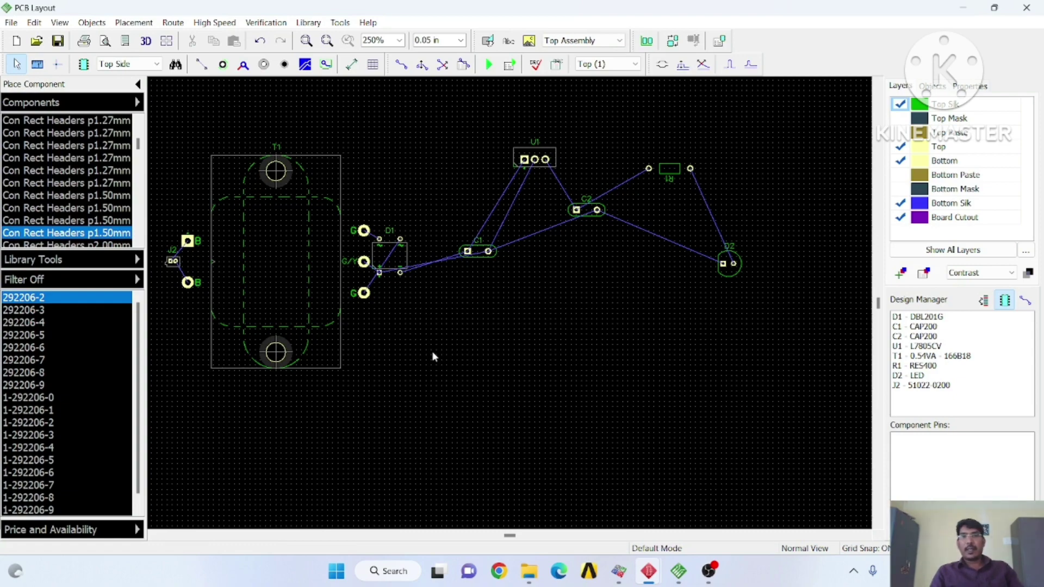
Set the active layer to Bottom (2) and manually route a trace from transformer T1 pad 3 to the AC2 pad of D1.
click(637, 65)
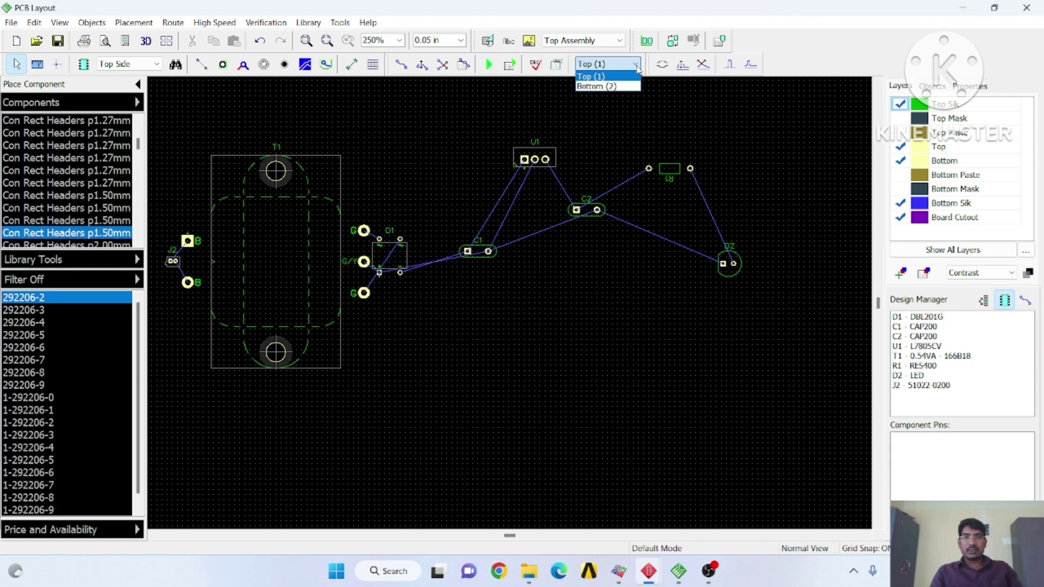
click(626, 86)
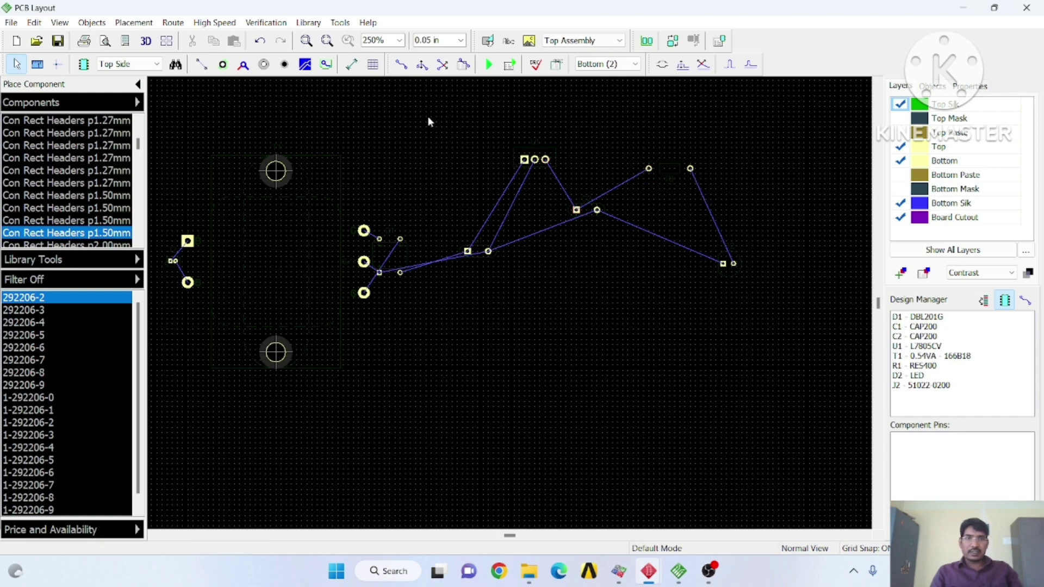
click(402, 65)
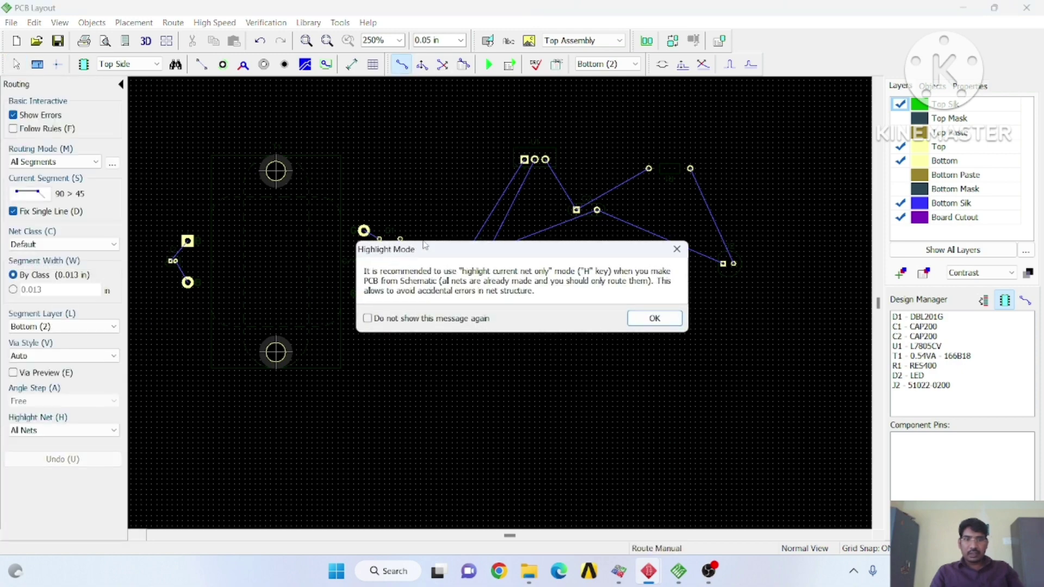
click(654, 318)
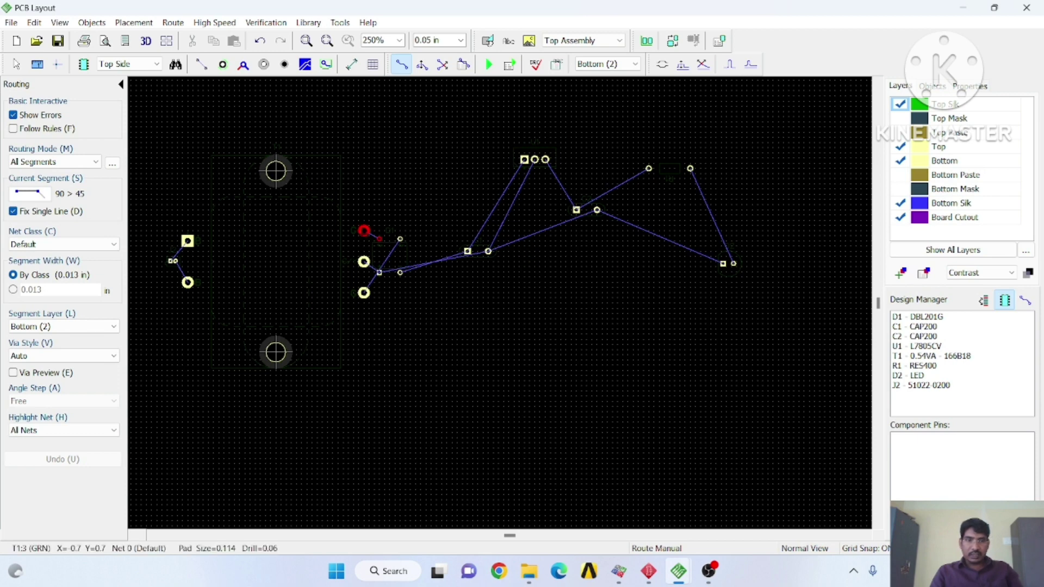
click(363, 231)
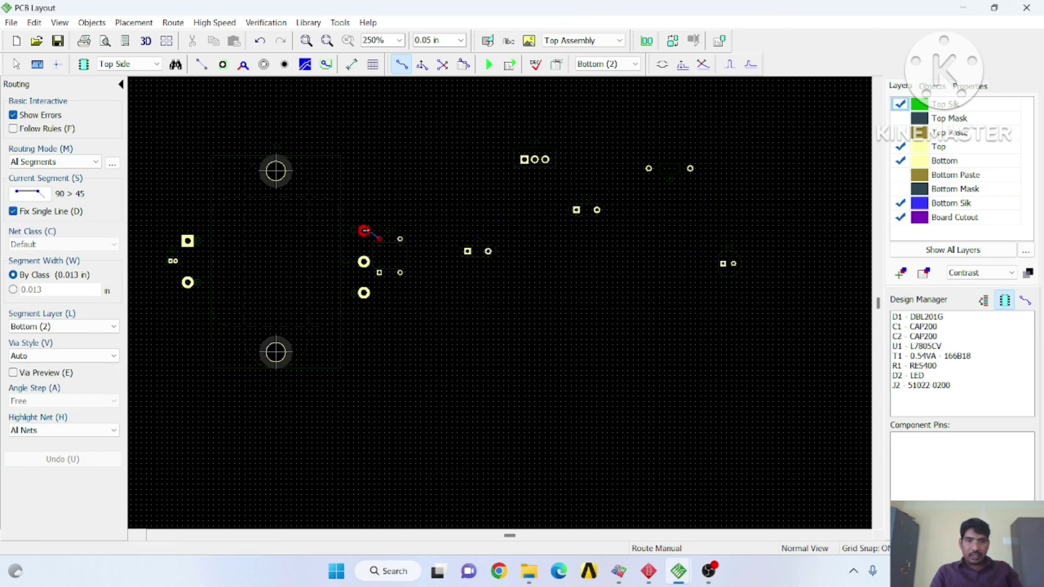
key(s)
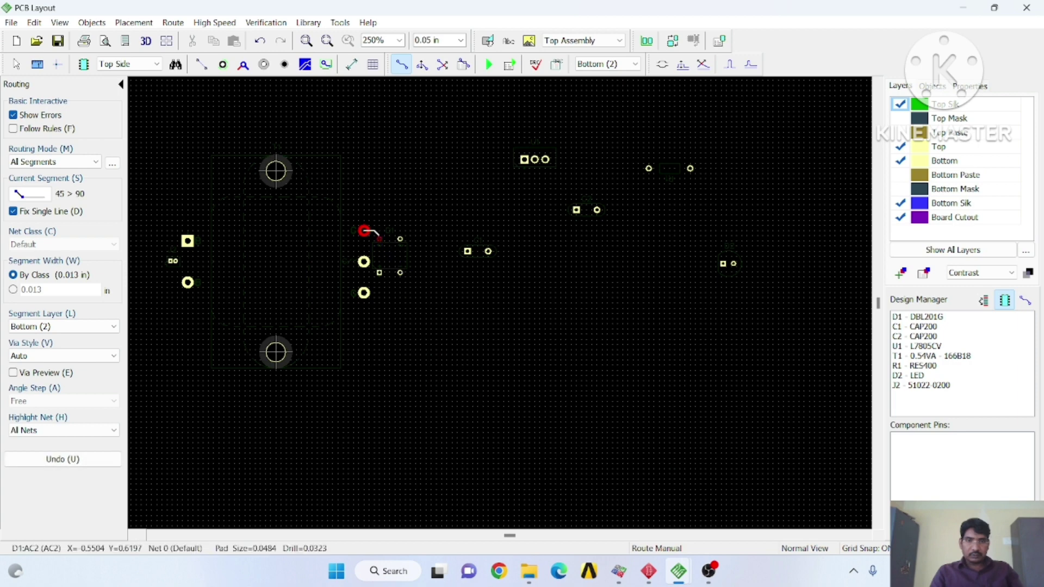
key(Escape)
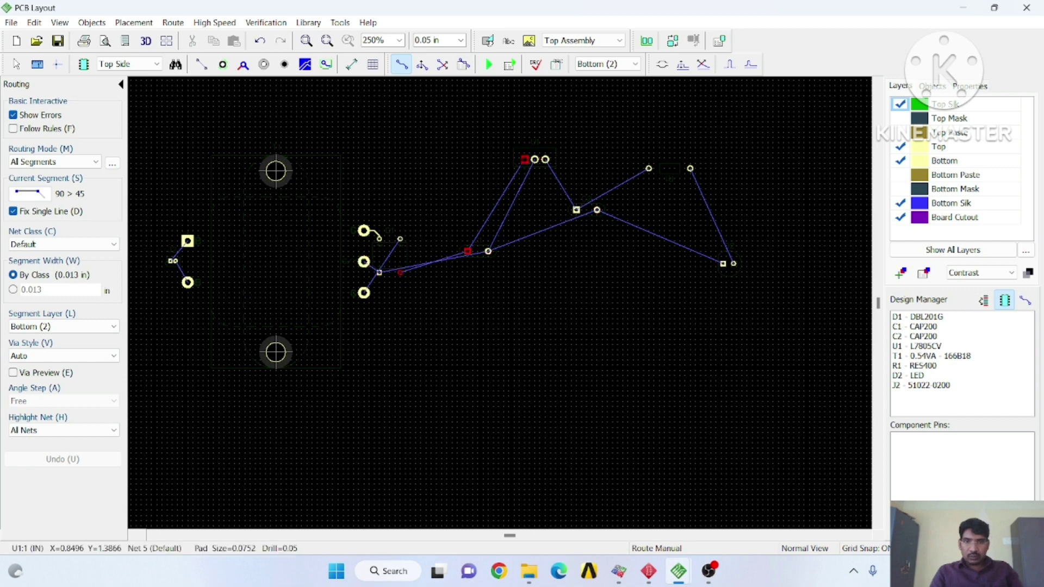
Route a bottom-layer trace from the IN pad of regulator U1 to the square pad of capacitor C1.
click(524, 160)
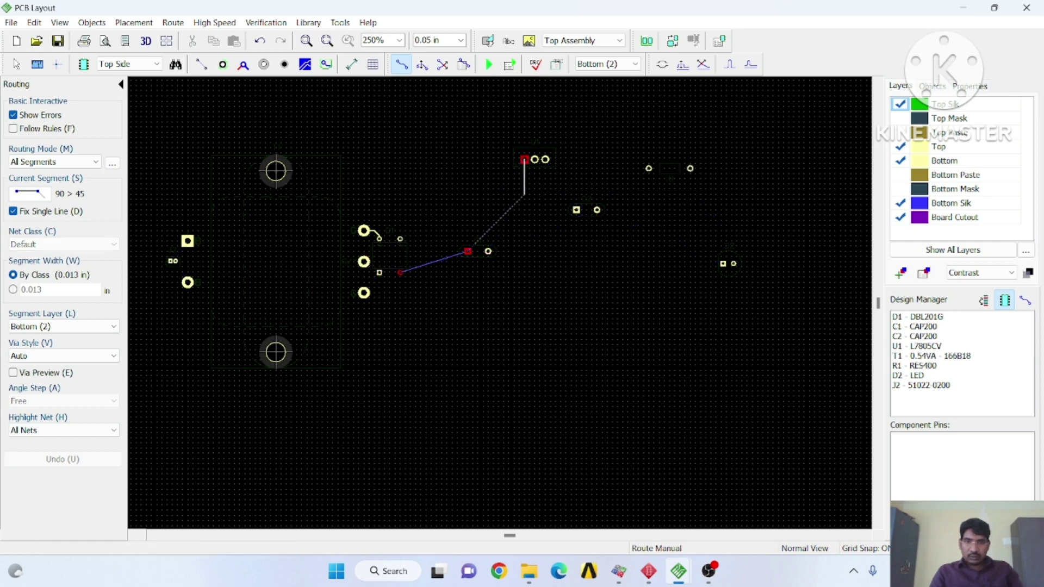
key(s)
click(468, 251)
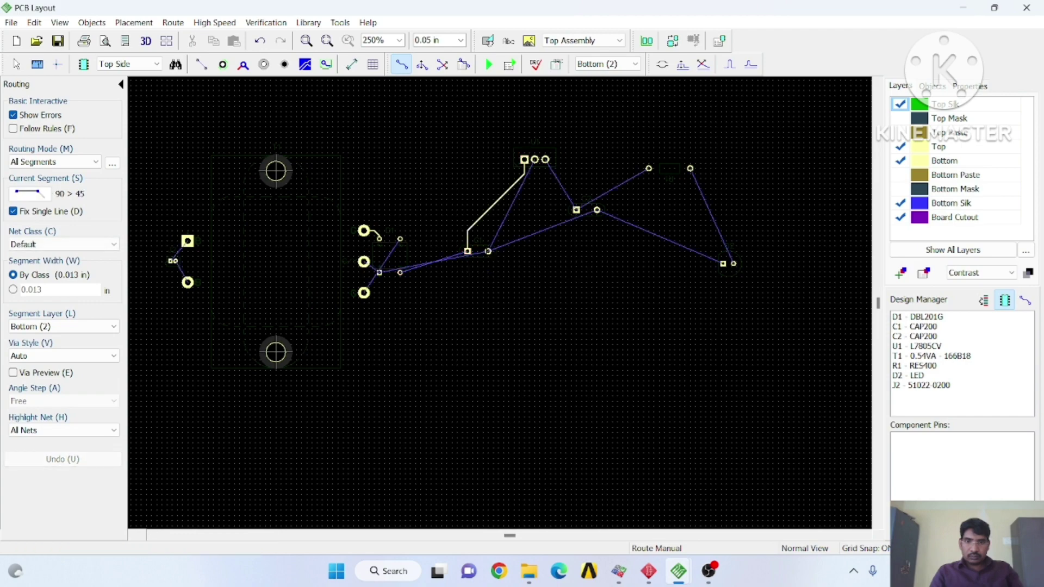
Route bottom-layer traces from the round pad of C1 to the middle pad of U1 and from U1's OUT pad to C2's square pad.
click(489, 252)
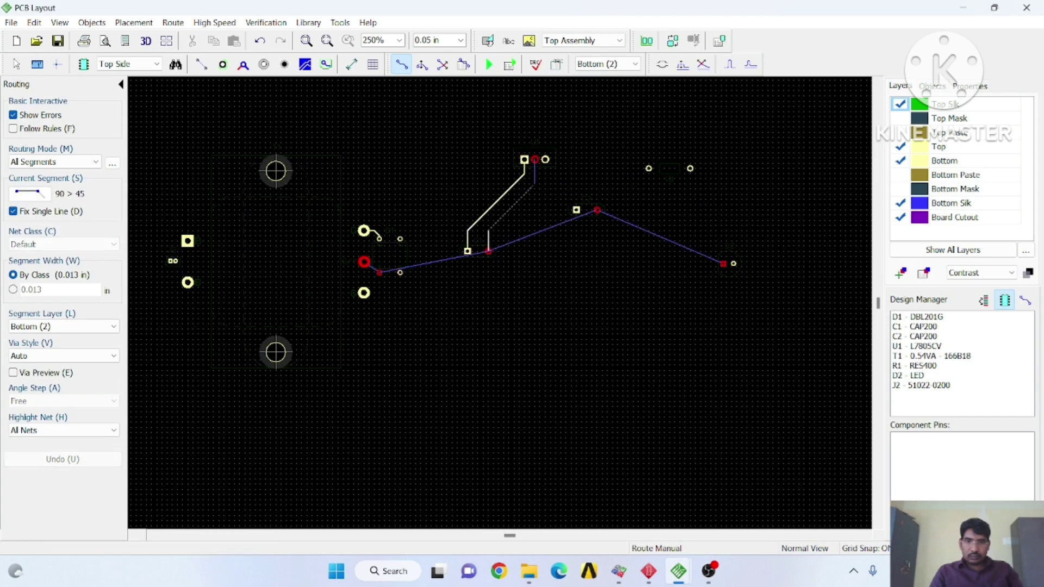
click(535, 159)
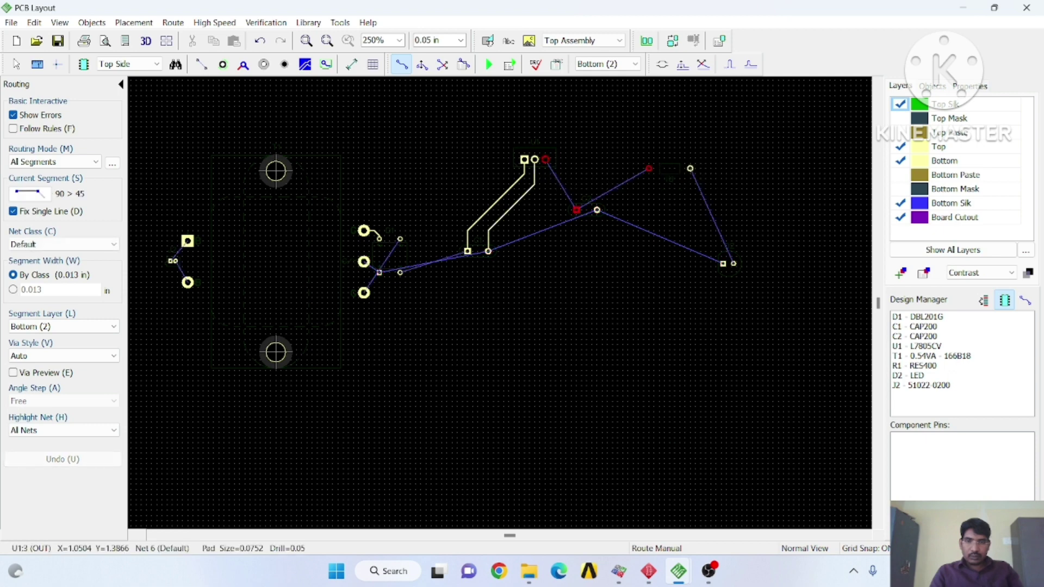
click(546, 160)
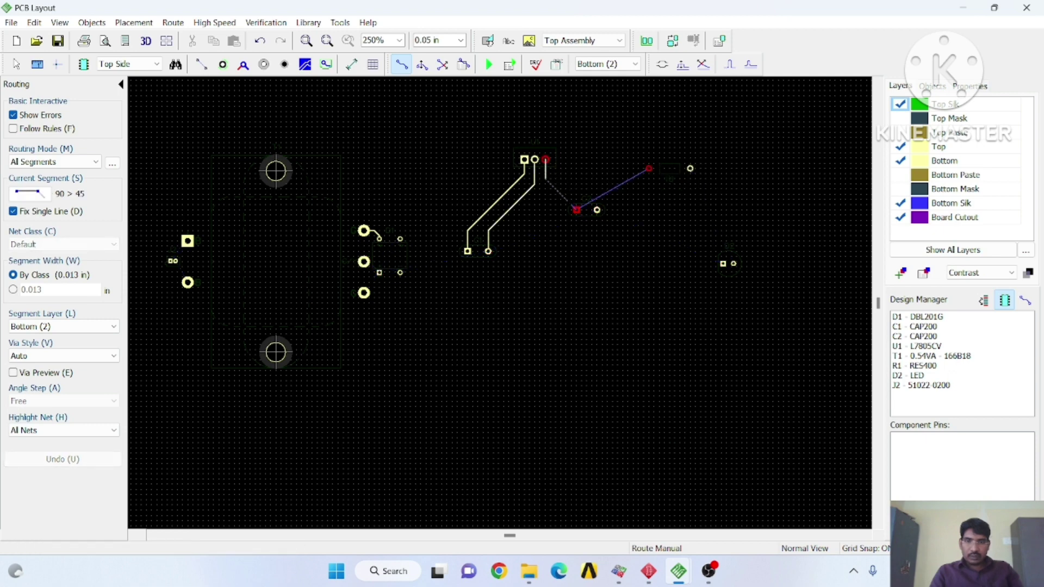
click(571, 199)
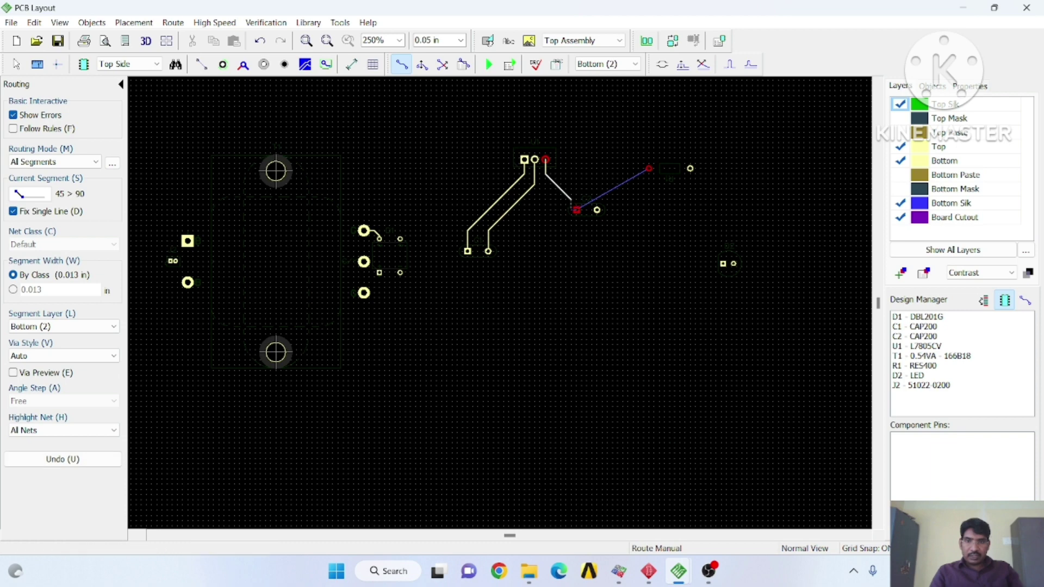
click(577, 209)
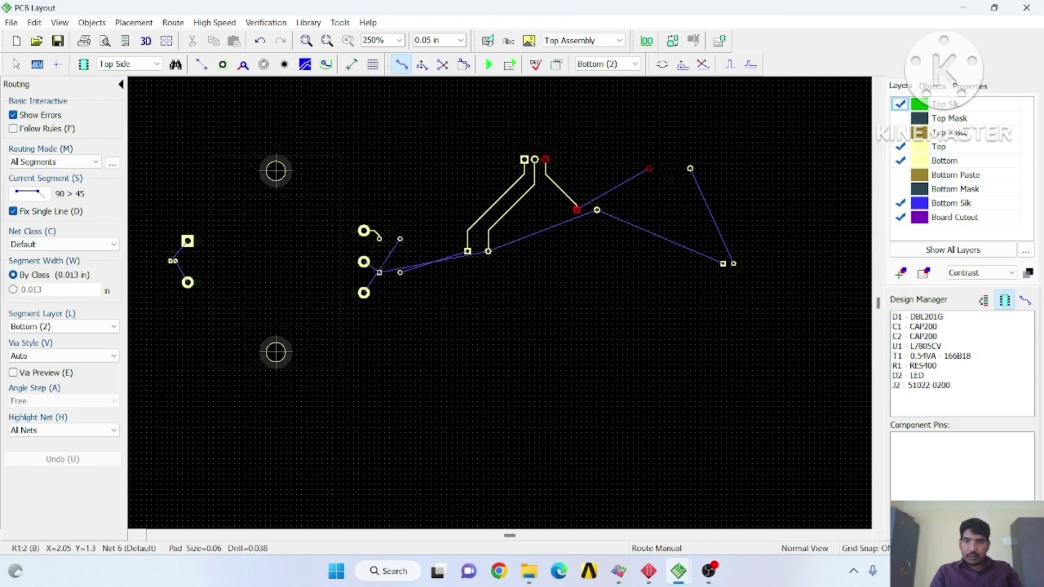
Route bottom-layer traces from R1 pad 2 to C2's square pad and from C2's round pad to the K pad of LED D2.
click(649, 168)
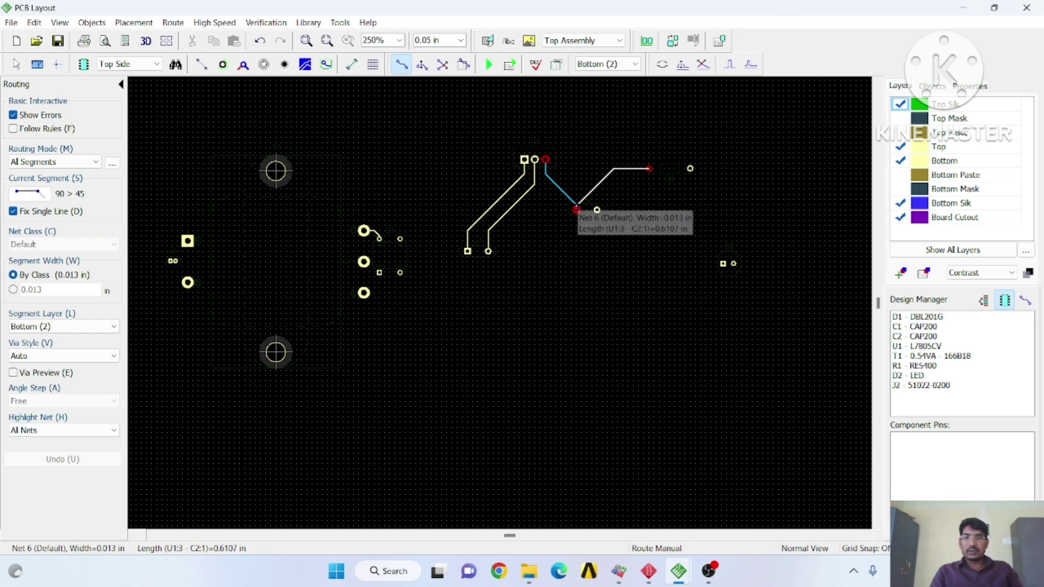
click(577, 210)
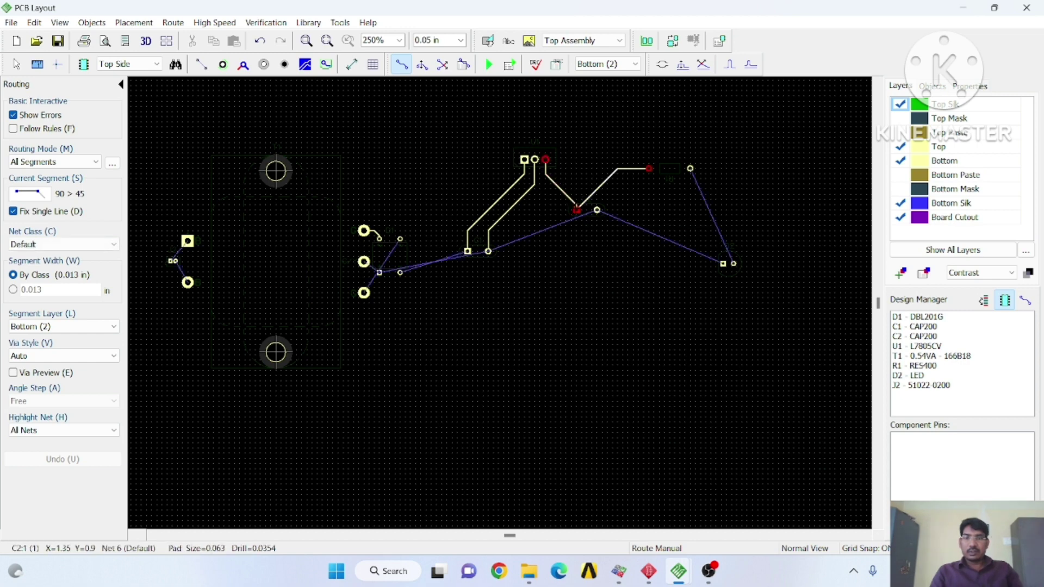
click(599, 210)
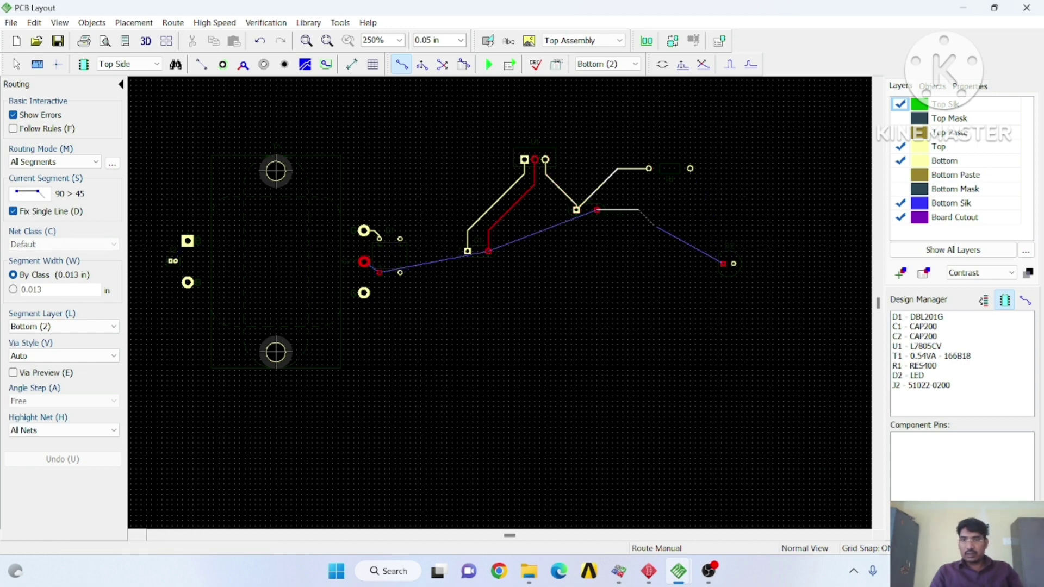
click(677, 232)
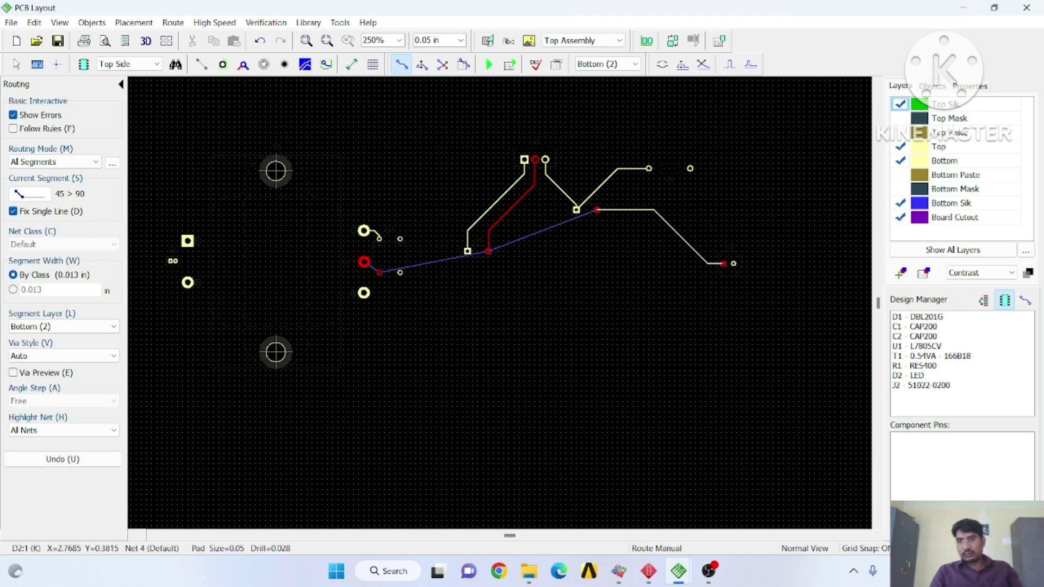
click(723, 264)
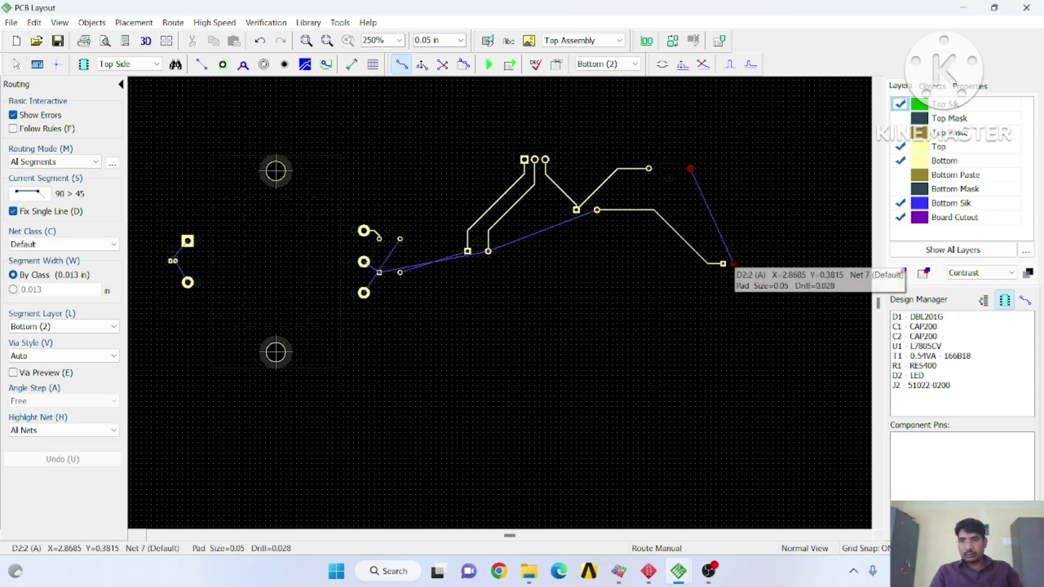
Route bottom-layer traces from the A pad of D2 to R1 pad 1 and from C2's round pad to C1's round pad.
click(733, 263)
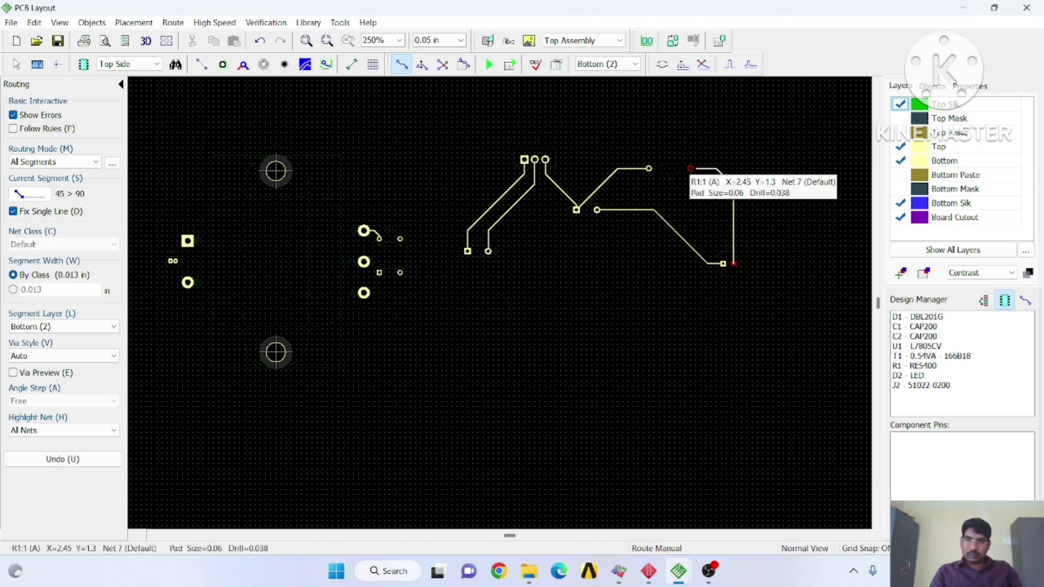
click(690, 169)
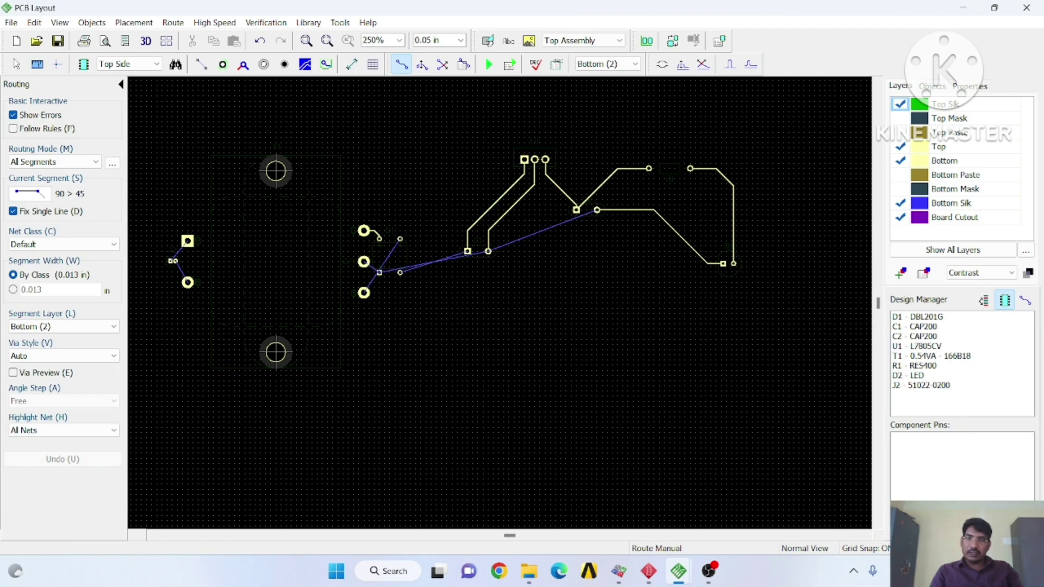
click(597, 210)
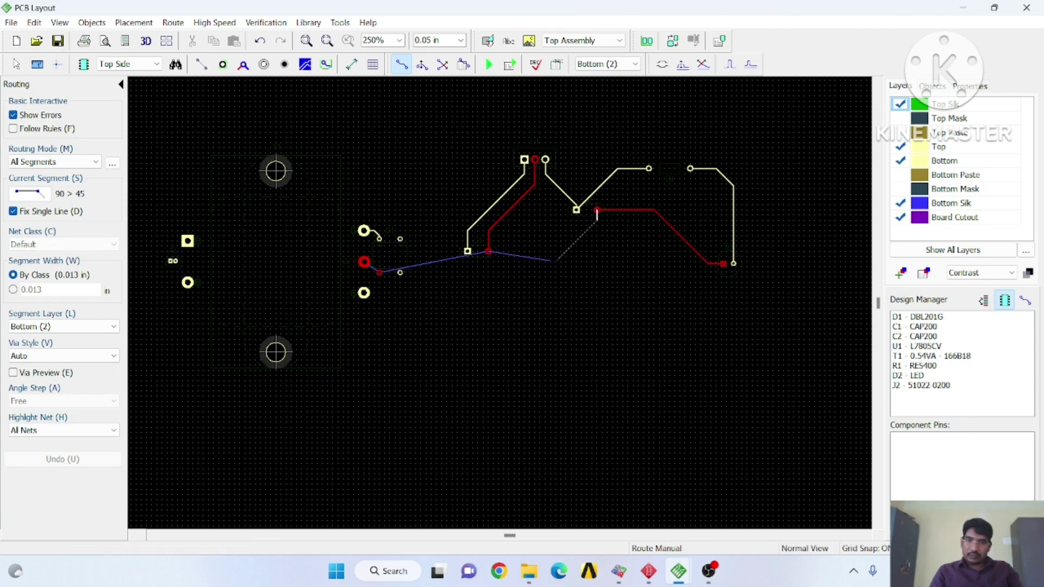
key(s)
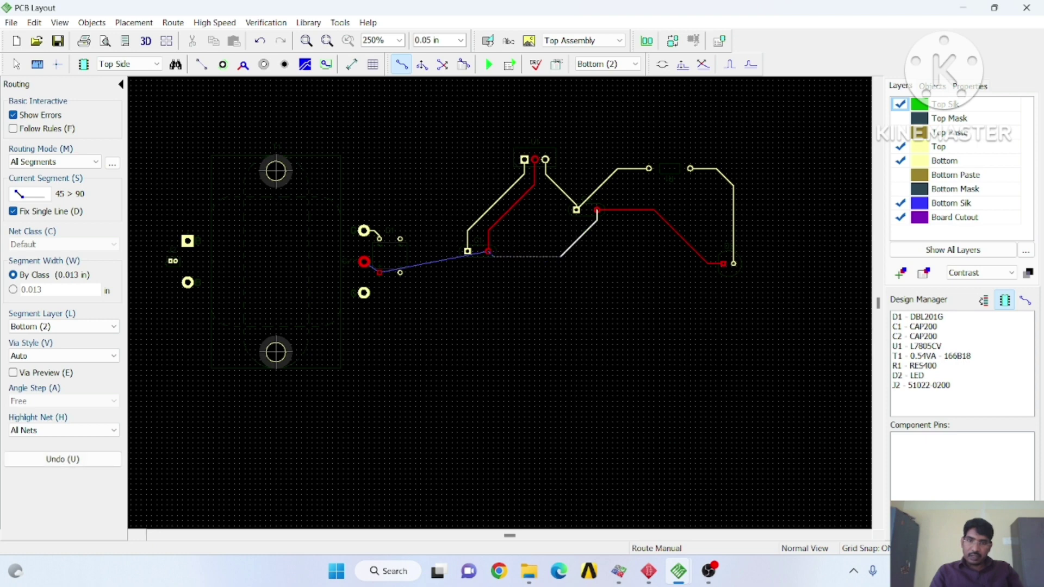
click(488, 252)
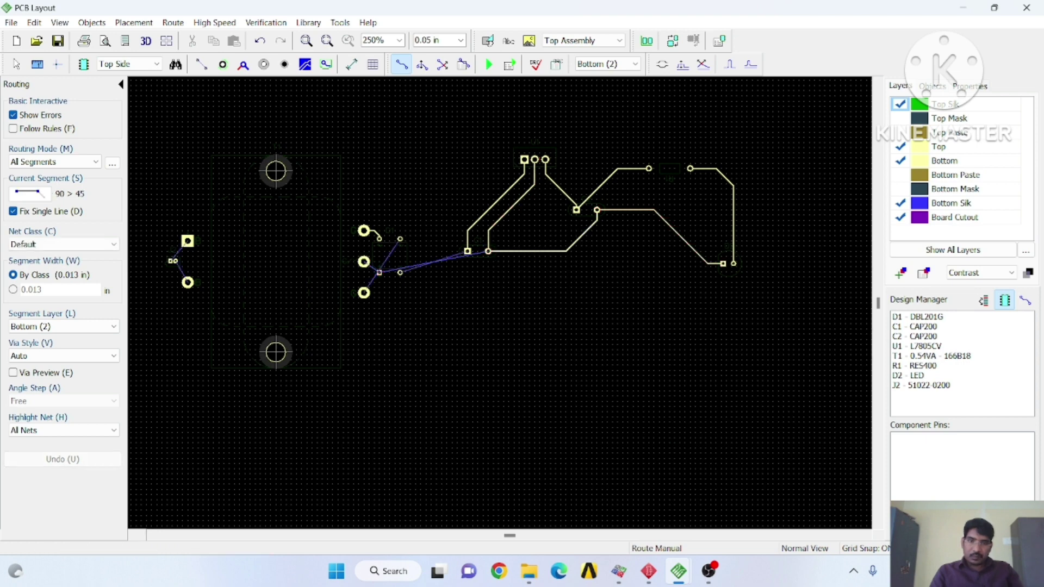
Route a bottom-layer trace from D1's unrouted AC pad to transformer T1 pad 5, looping around T1 pads 3 and 4.
click(364, 293)
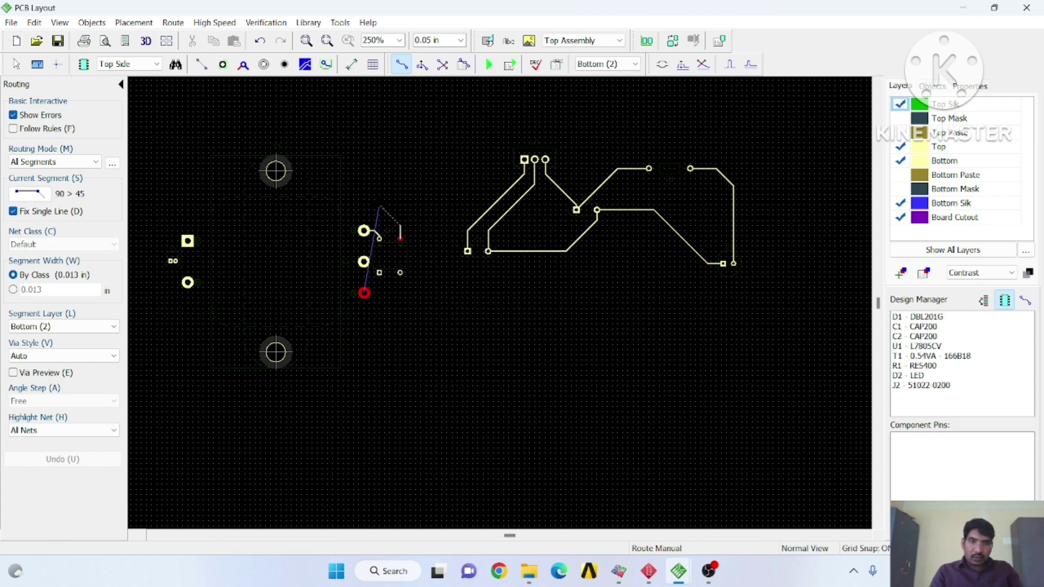
key(s)
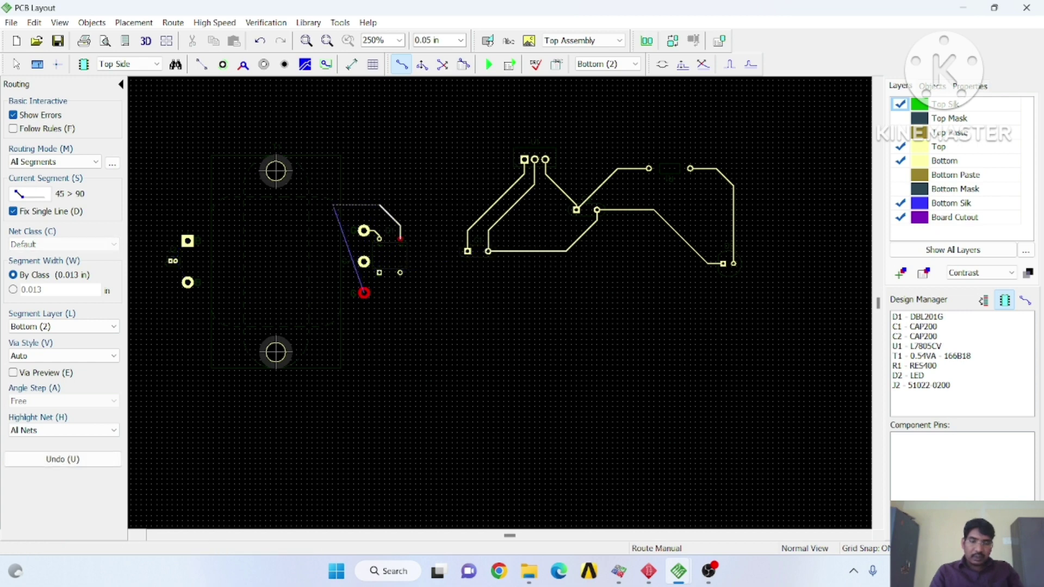
key(s)
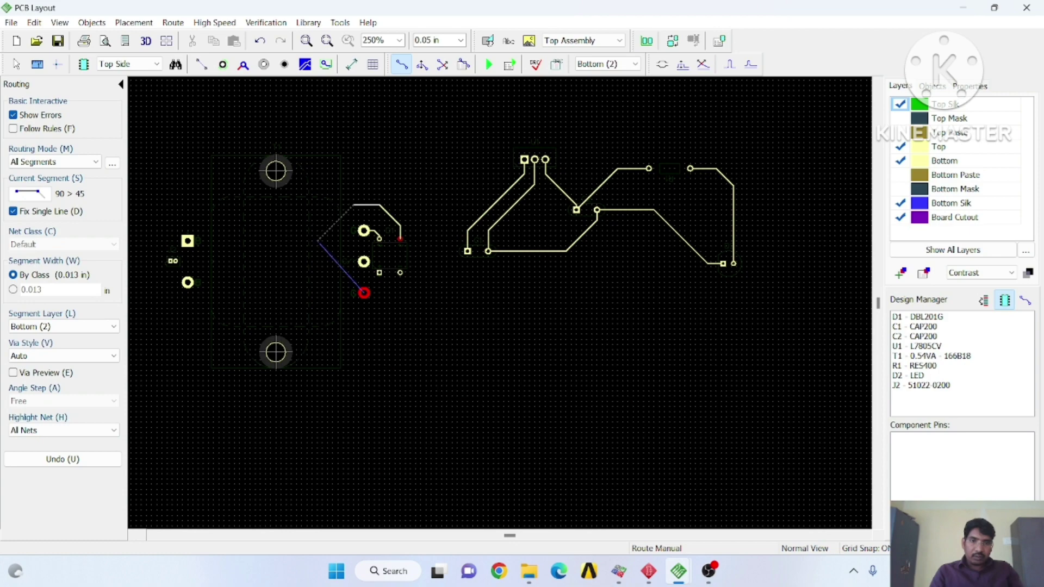
key(s)
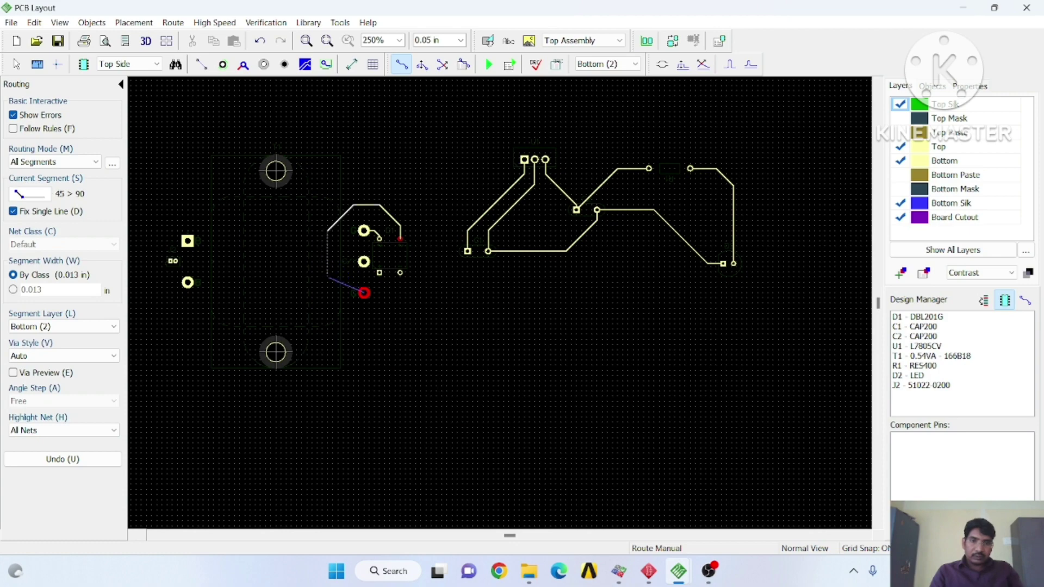
key(s)
click(363, 293)
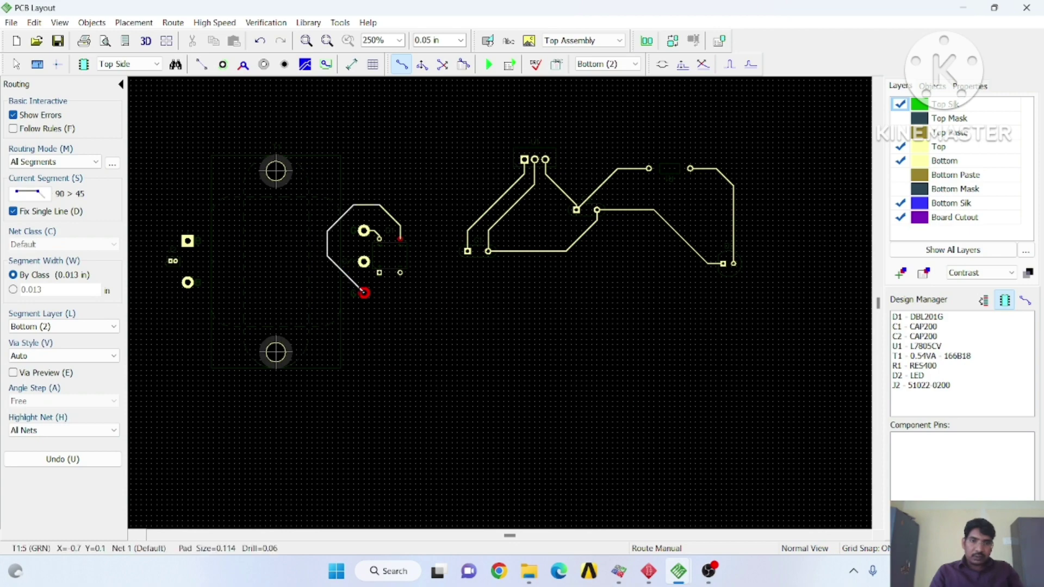
key(Escape)
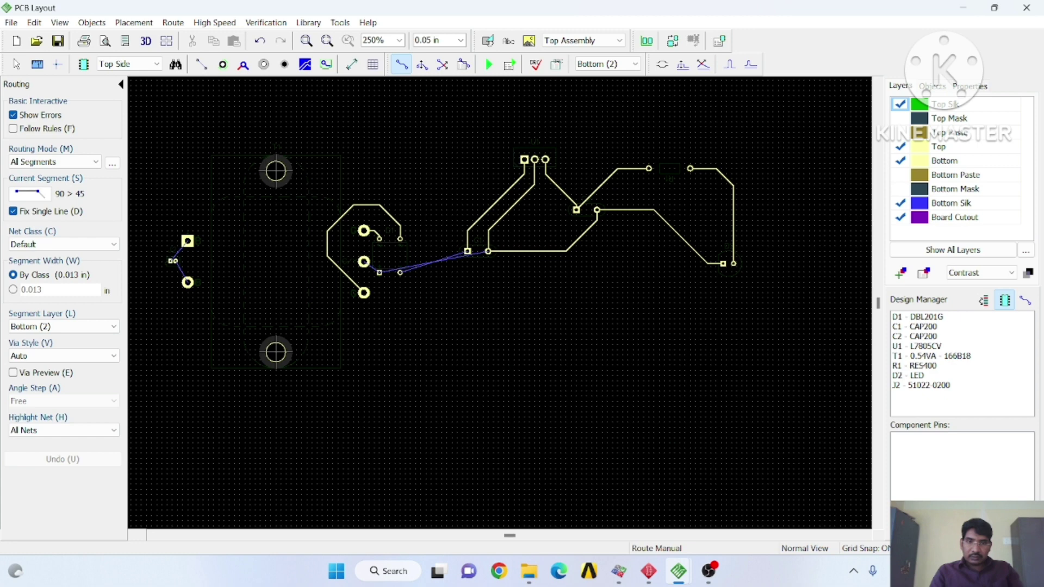
Connect T1 pad 4 to the + pad of D1, and route C1's round pad to that same pad with a trace passing below D1.
click(363, 262)
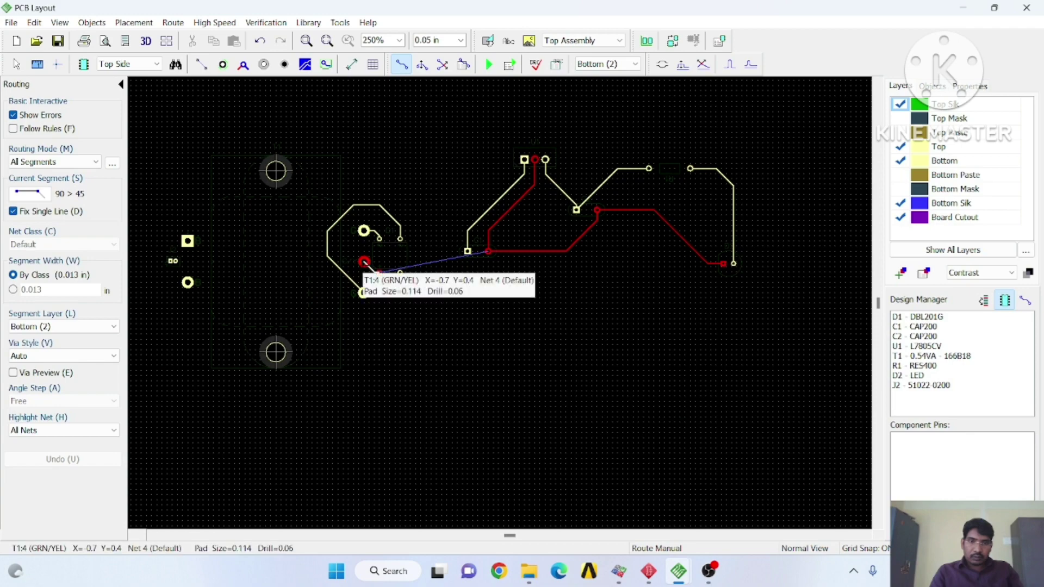
double_click(379, 272)
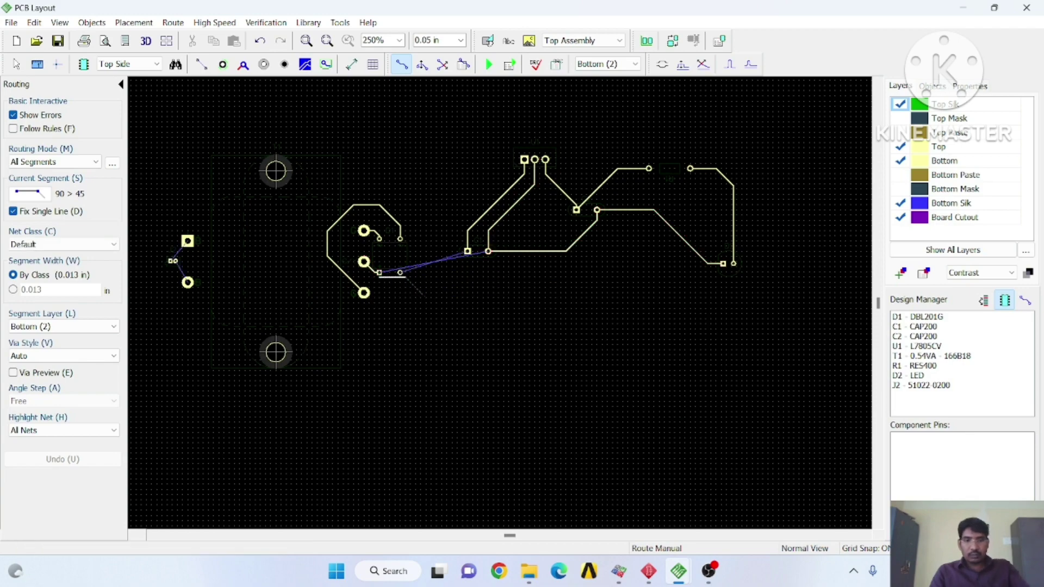
click(363, 262)
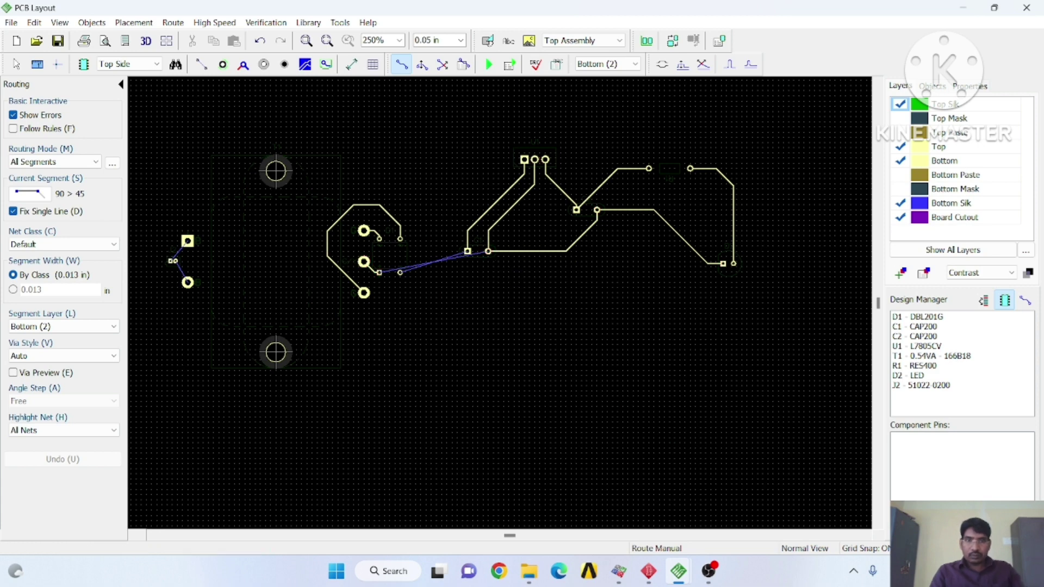
click(488, 252)
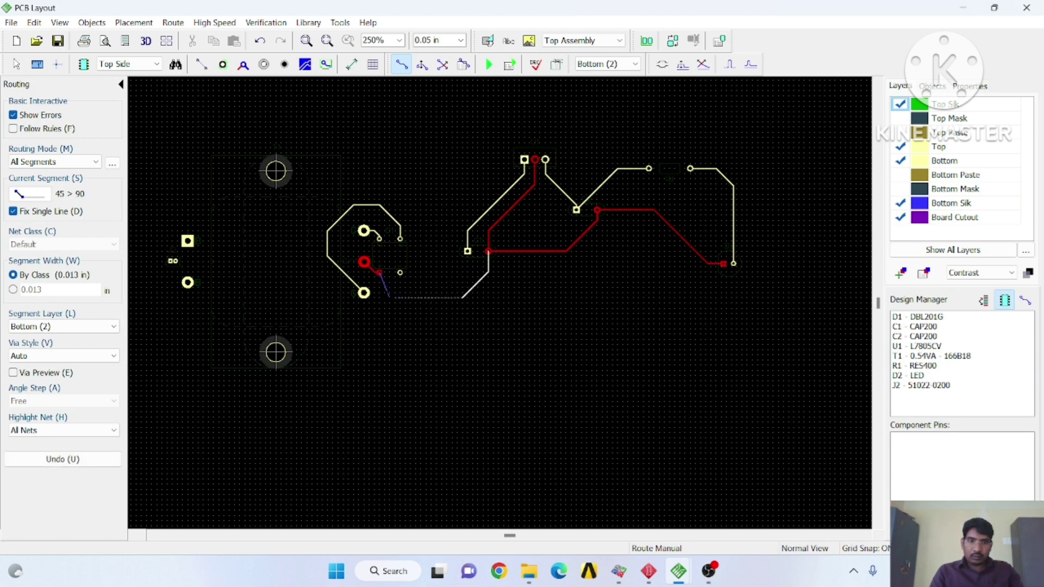
click(393, 297)
click(379, 272)
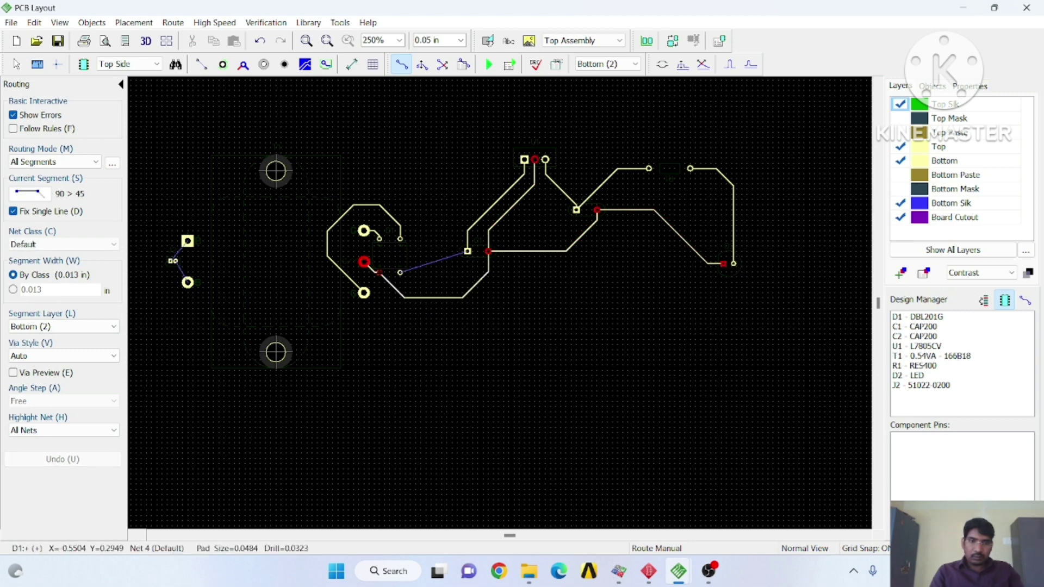
Route a bottom-layer trace from the D1 pad beside its + pad to the square pad of C1.
click(400, 272)
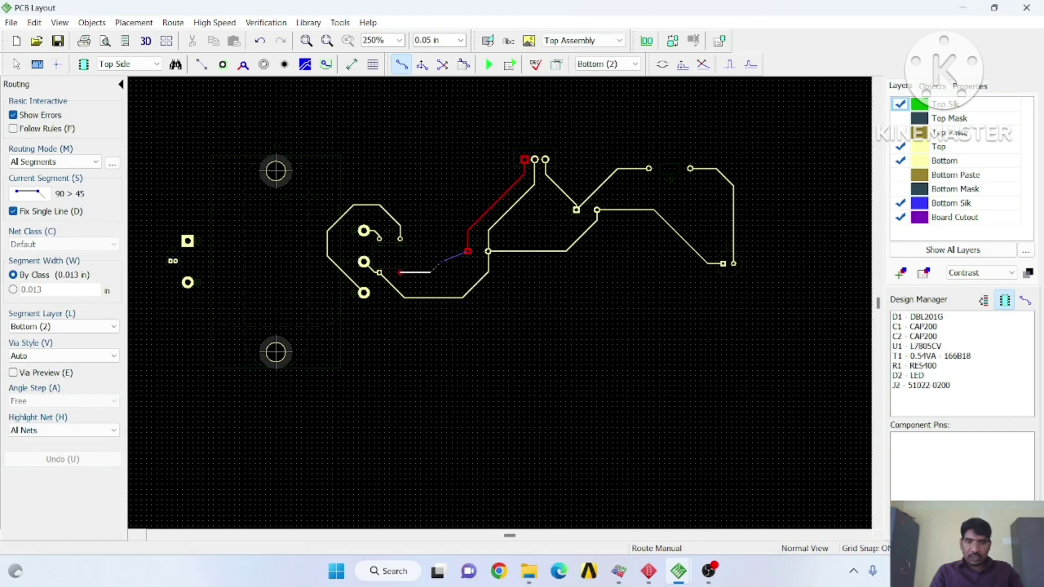
key(s)
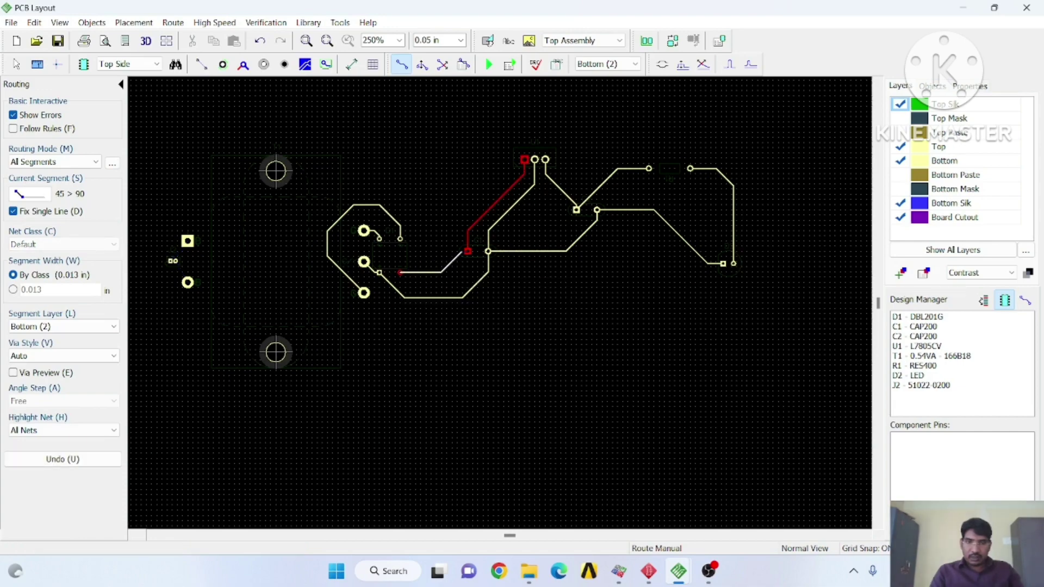
click(467, 251)
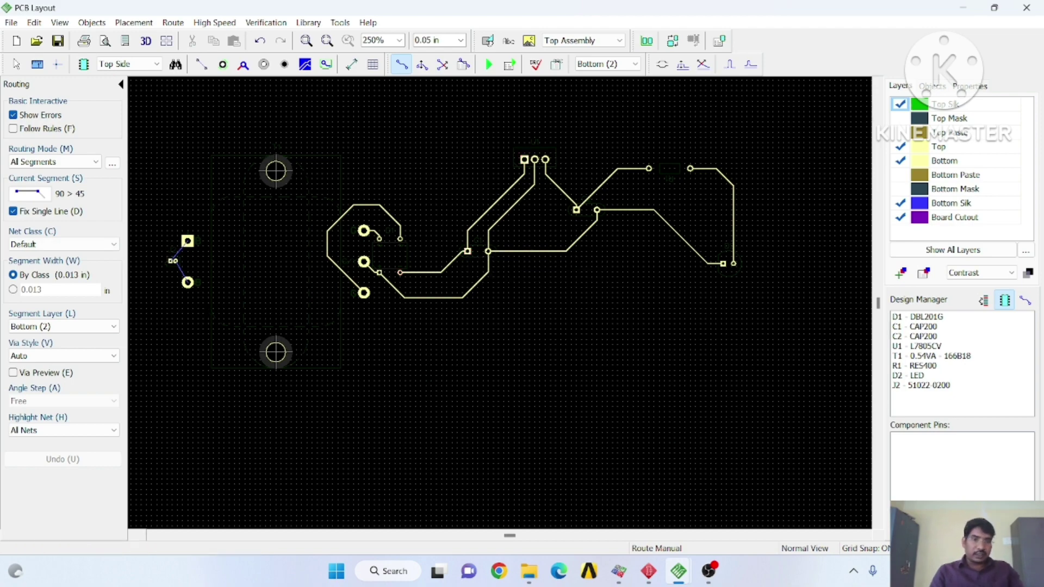
Route bottom-layer traces from T1 pad 2 to connector J2 pad 2 and from J2's square pad to T1's square pad.
scroll(172, 261, up, 2)
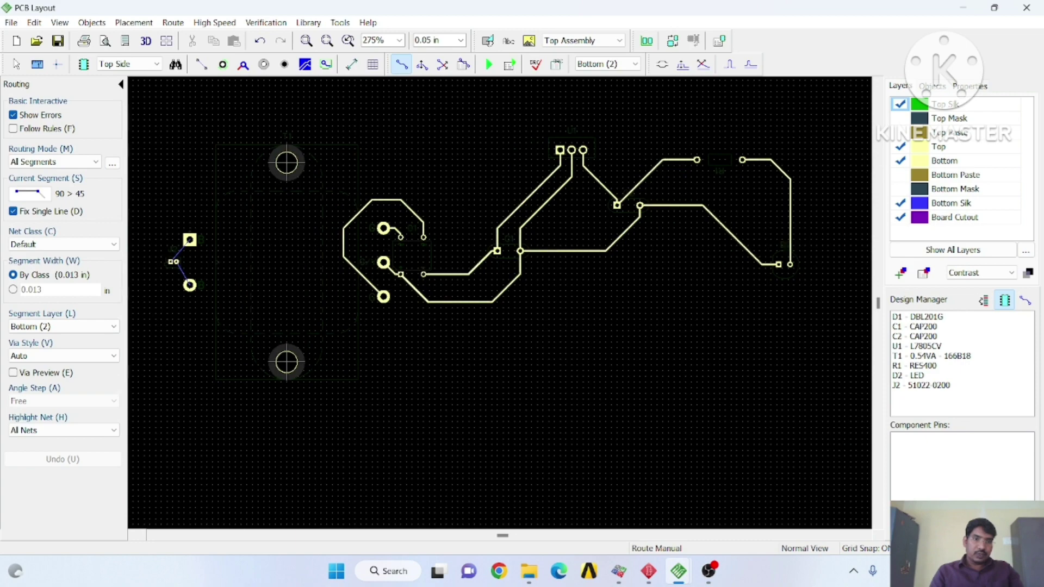
click(194, 292)
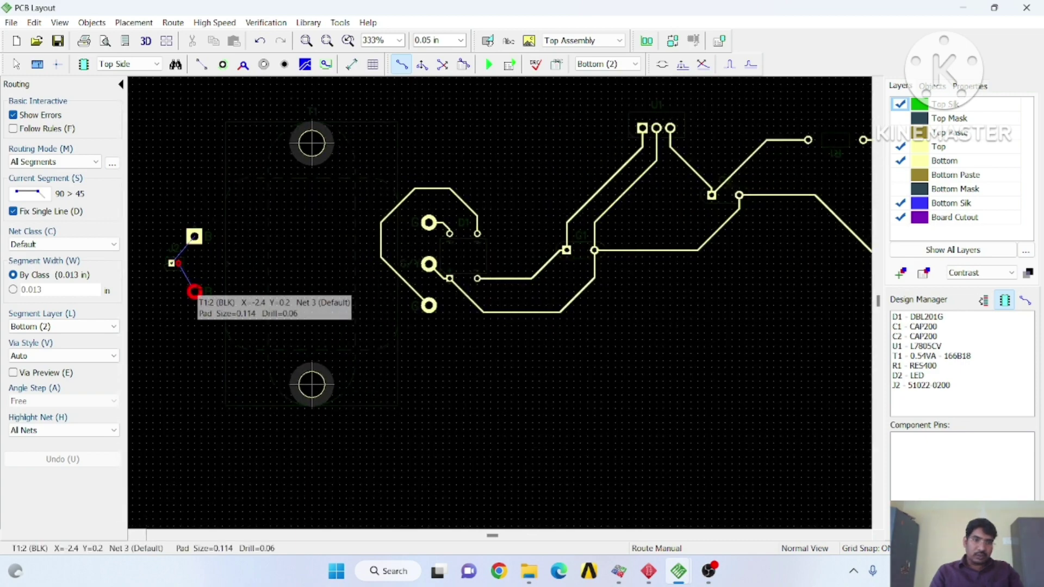
click(173, 263)
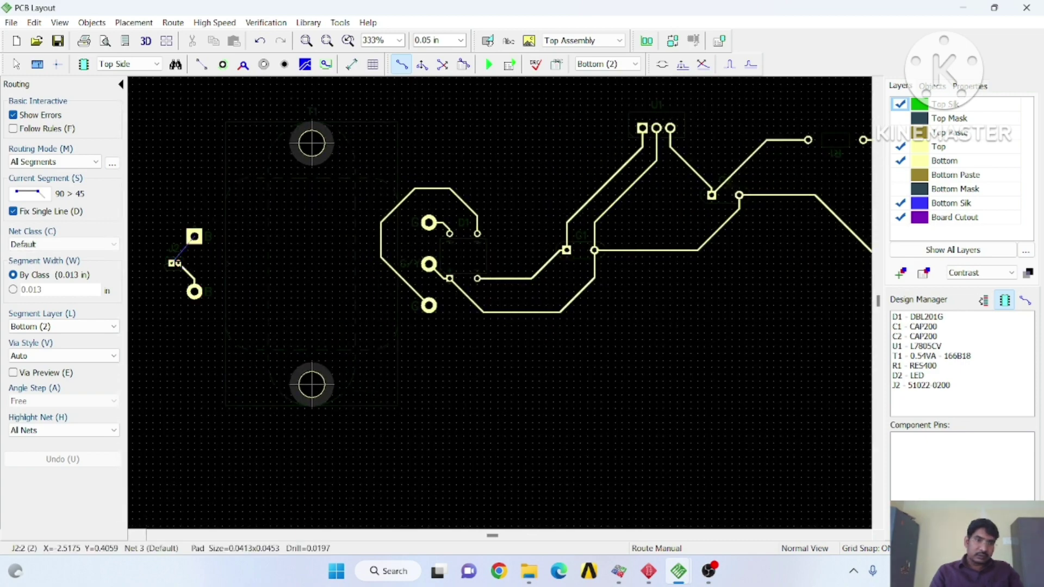
click(173, 263)
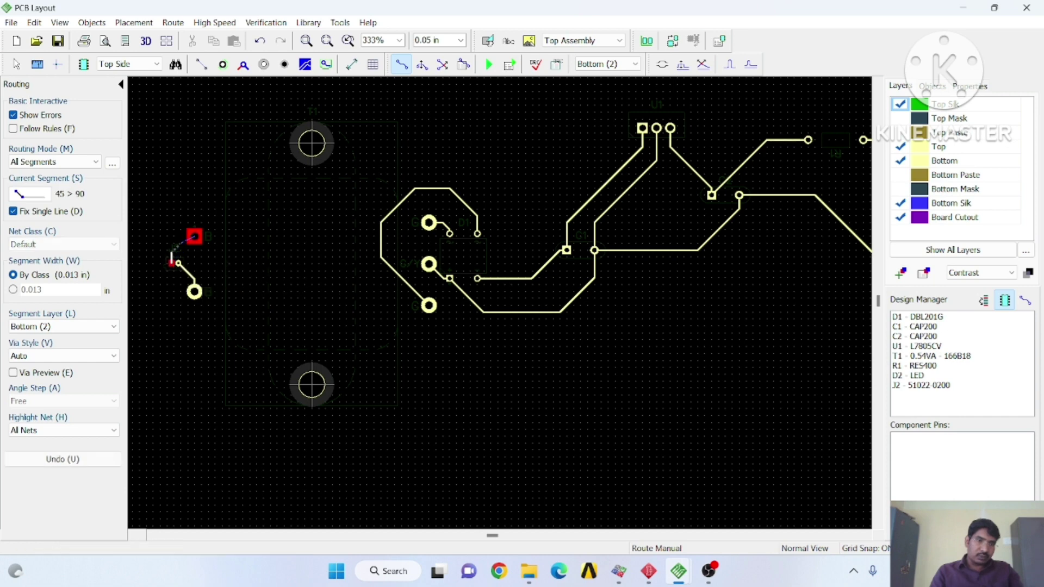
click(195, 236)
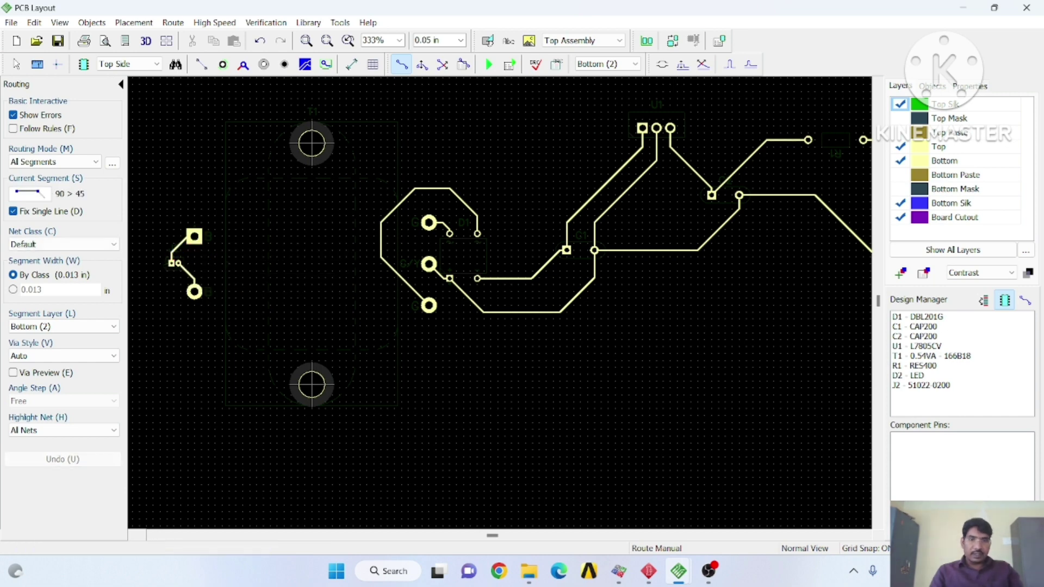
scroll(429, 360, up, 3)
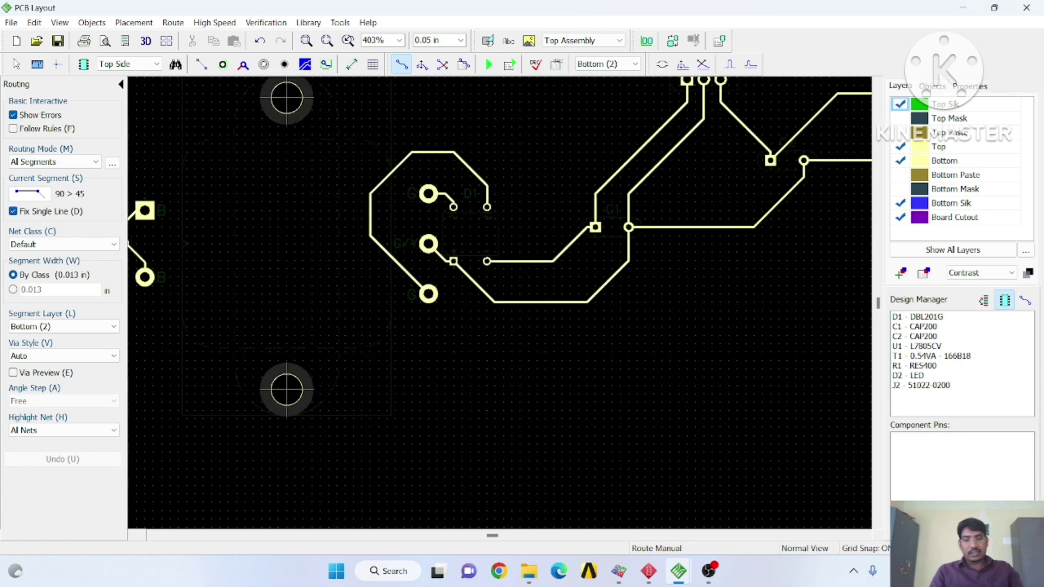
Select the whole layout, open the custom trace width setting and switch its units to millimetres.
scroll(431, 360, down, 5)
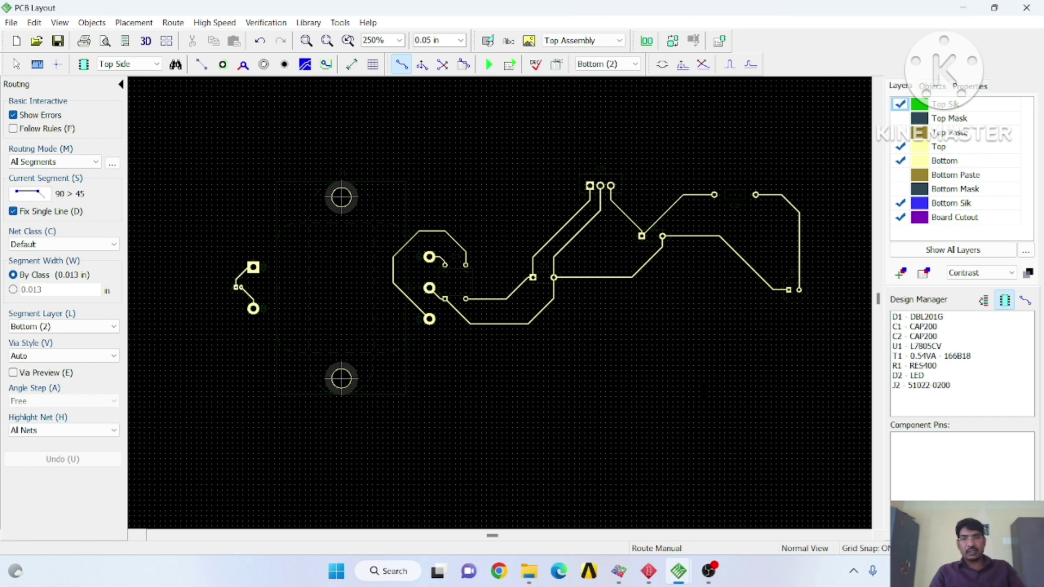
key(ctrl+a)
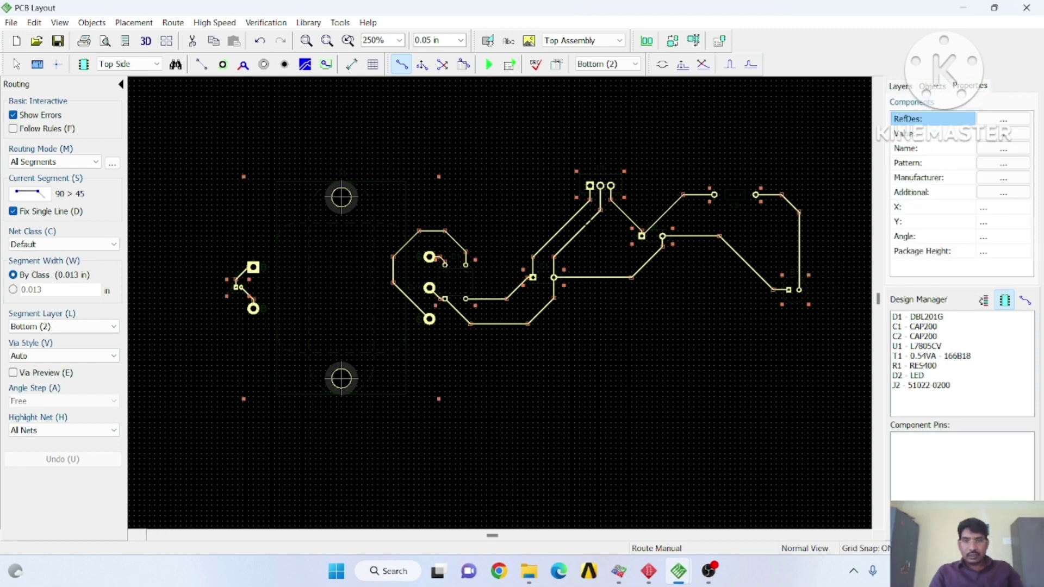
right_click(588, 221)
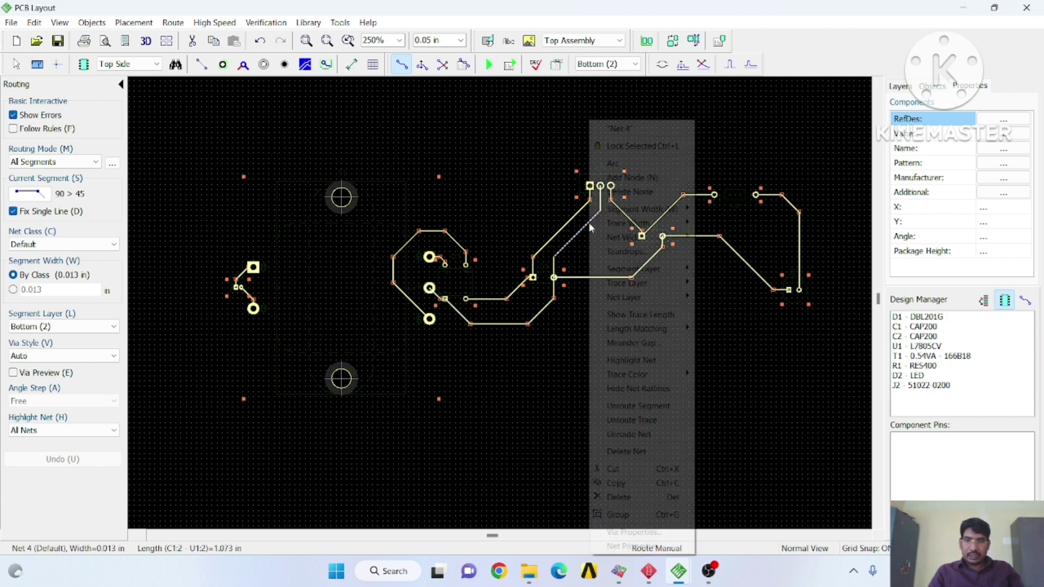
mouse_move(611, 228)
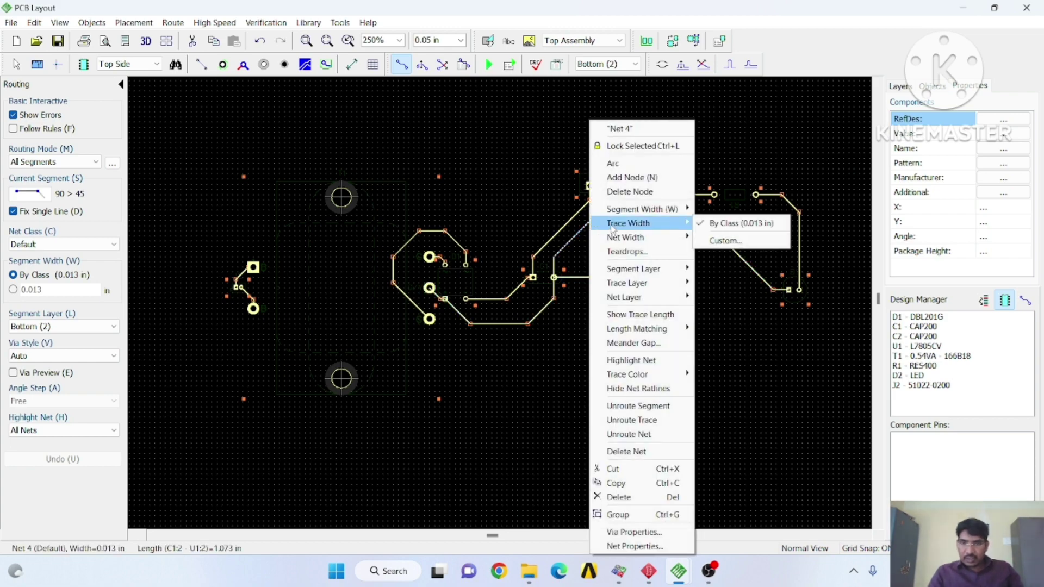
click(725, 241)
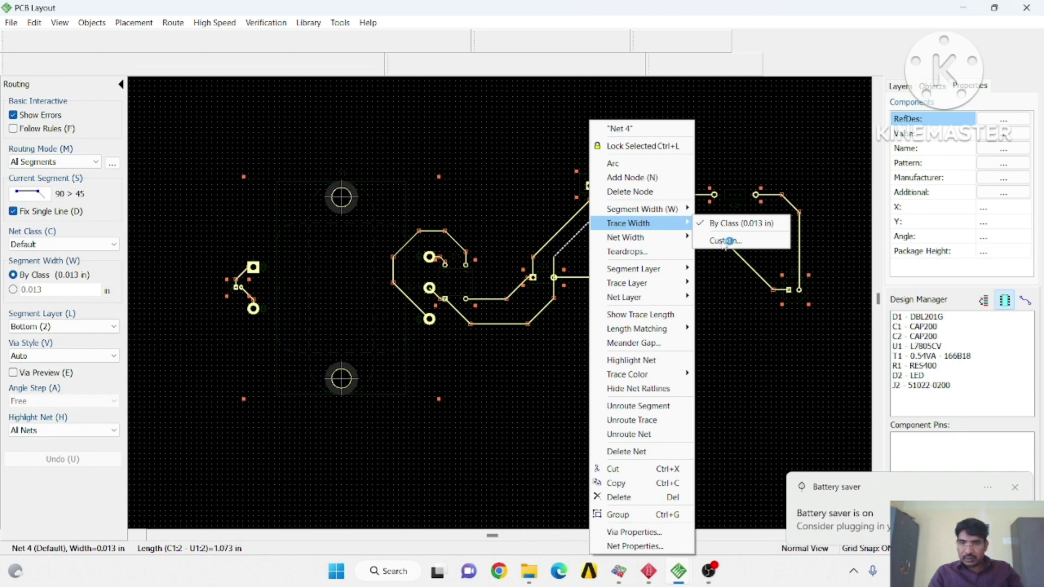
click(551, 308)
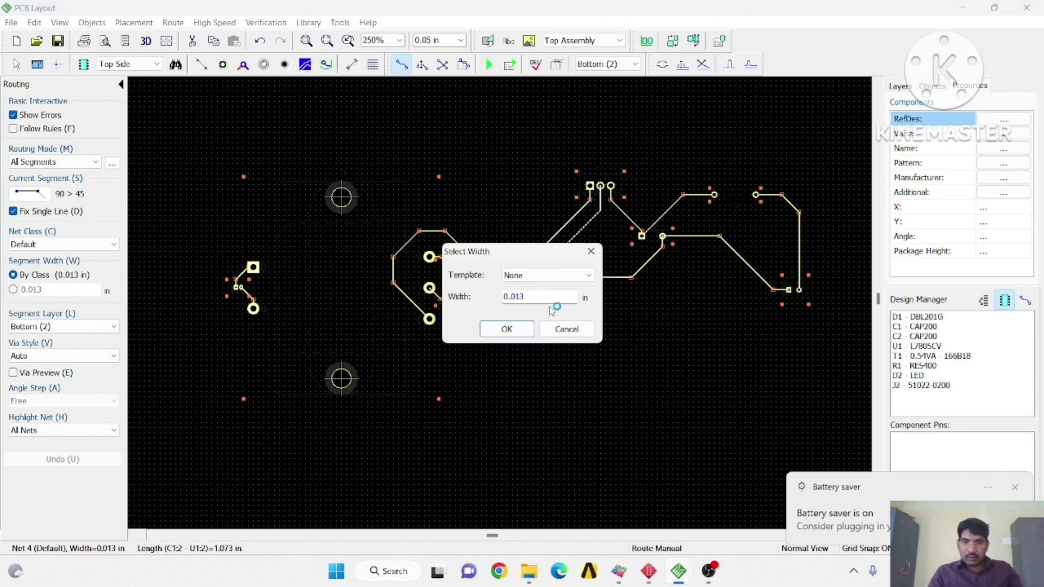
click(587, 300)
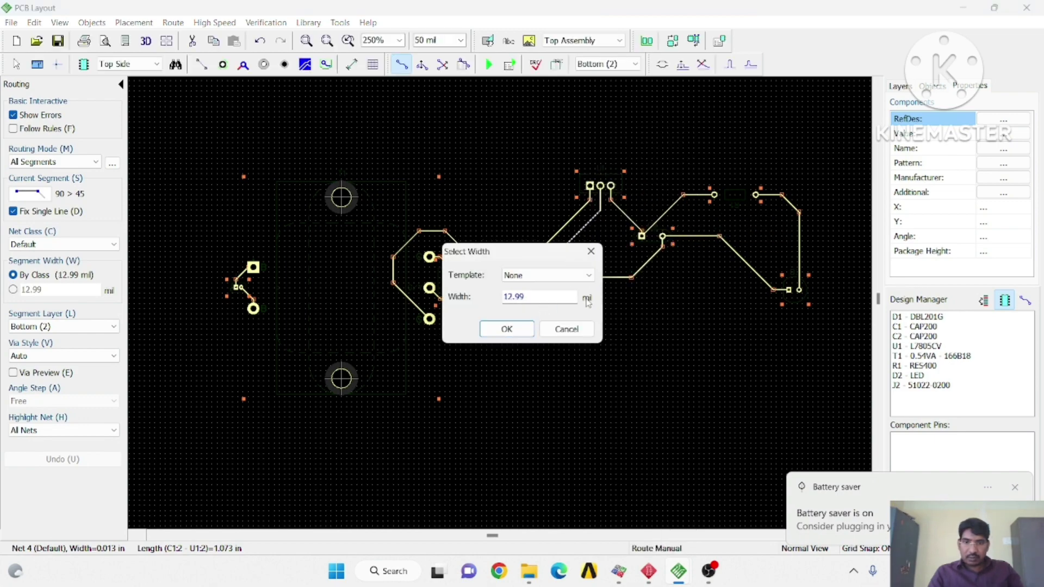
double_click(537, 301)
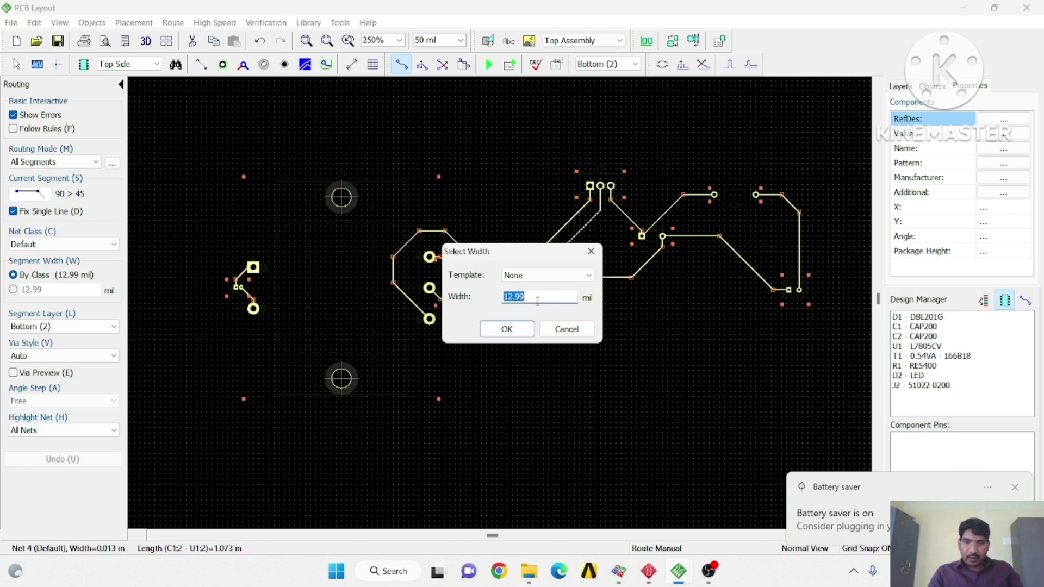
click(592, 302)
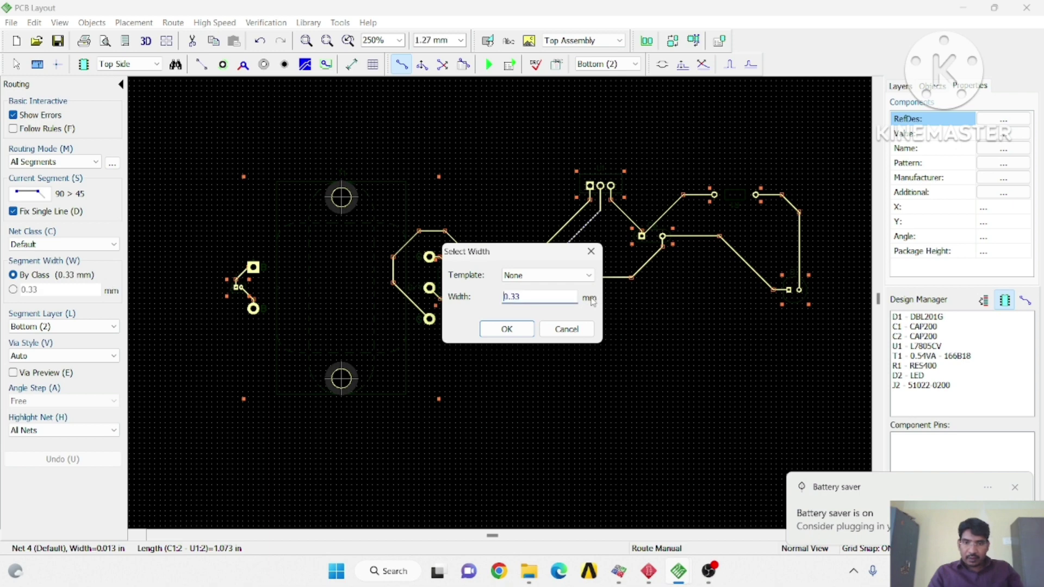
Set the custom width of all selected traces to 1.5 mm.
double_click(552, 294)
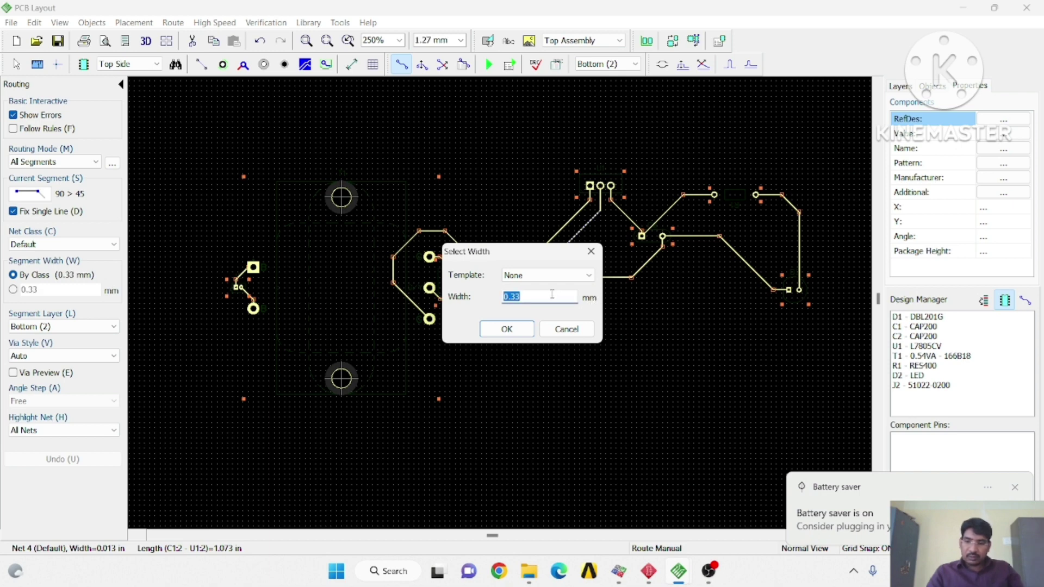
text(15)
key(BackSpace)
text(.5)
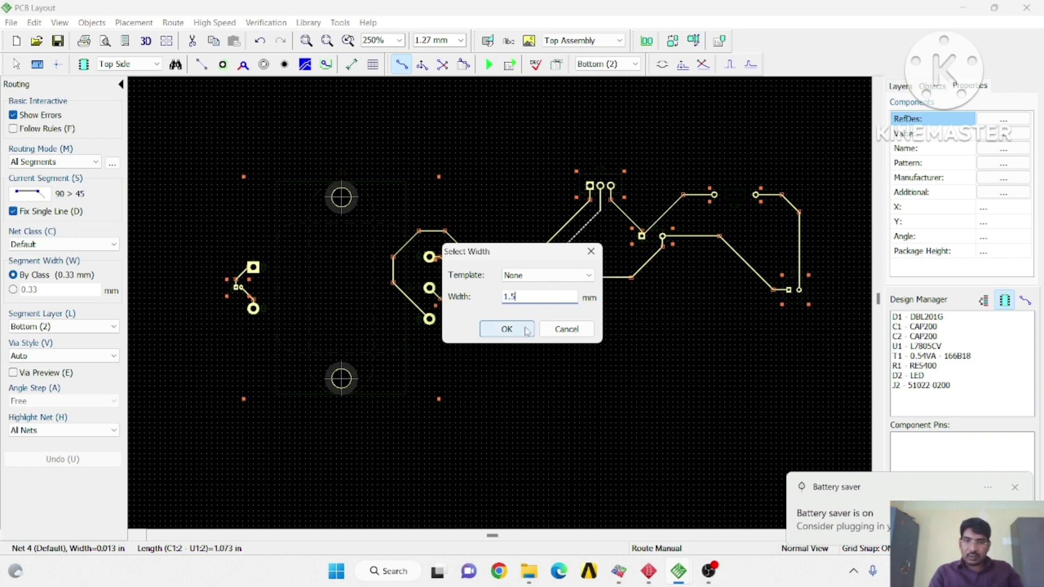
click(507, 328)
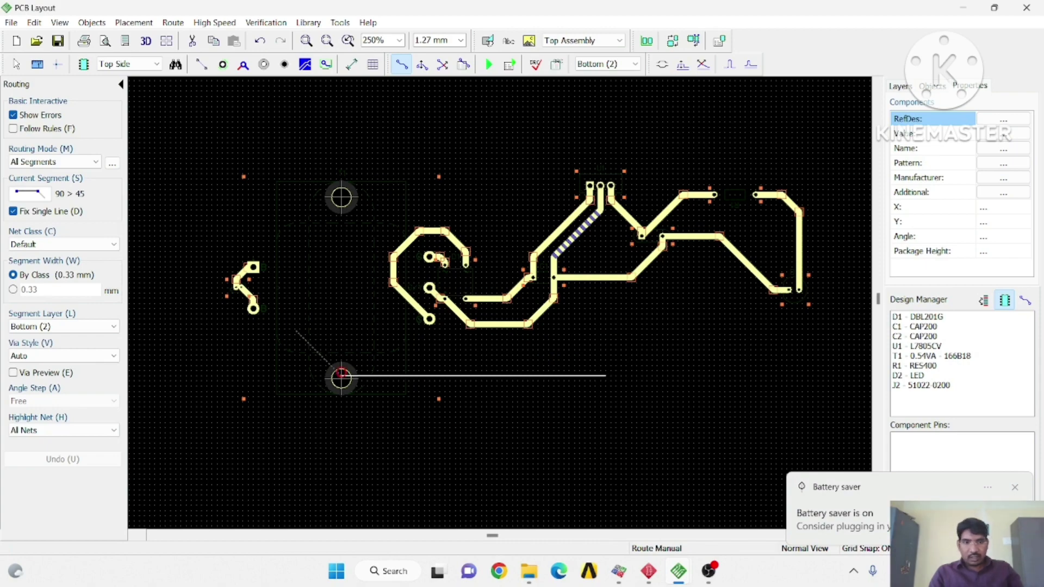
key(Escape)
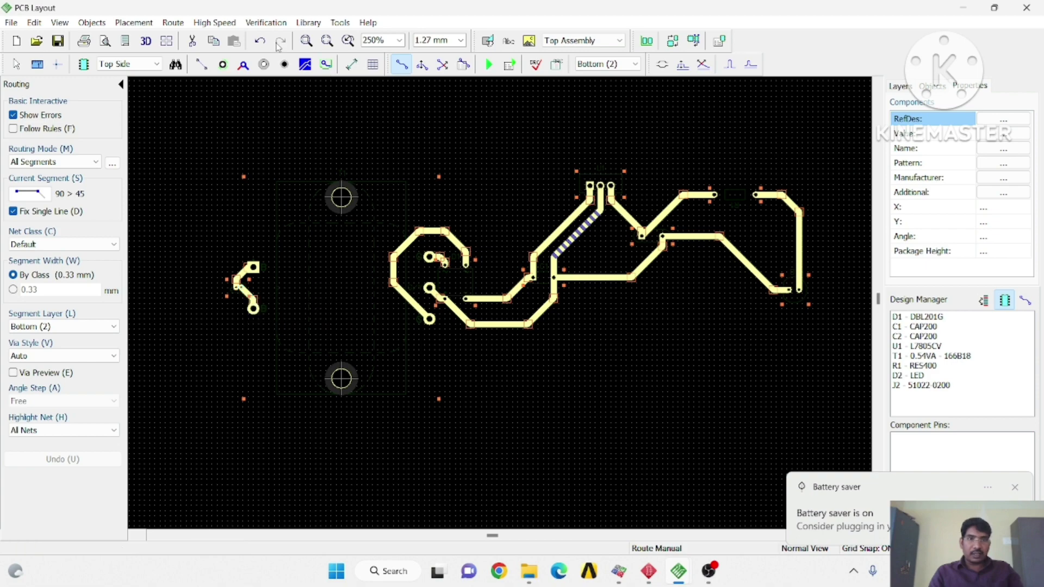
Run the design rule check on the widened traces and review the listed errors.
click(266, 23)
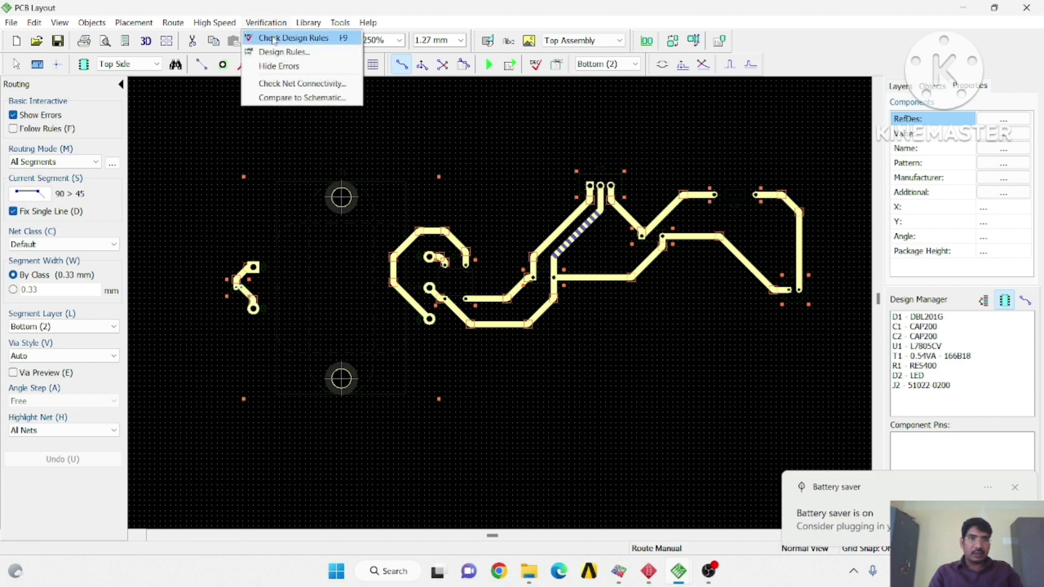
click(274, 39)
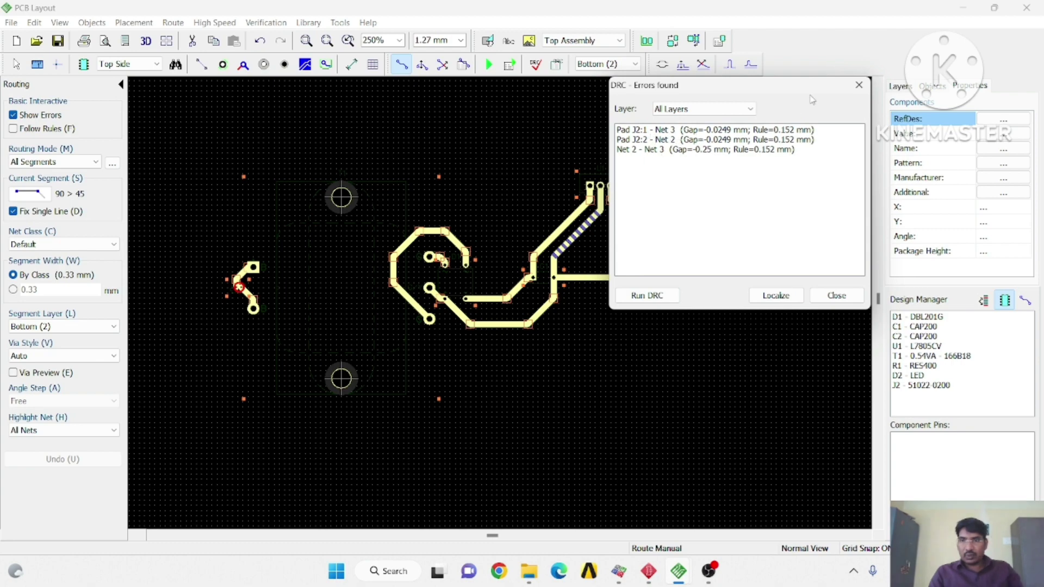
click(859, 85)
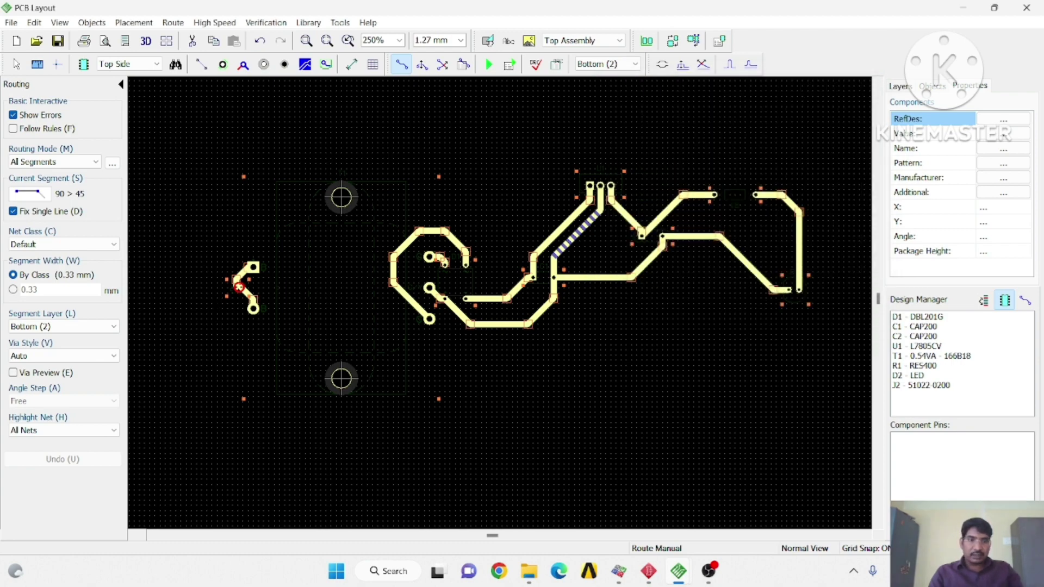
Set the width of all selected traces back to the net class value of 0.33 mm.
scroll(229, 312, up, 1)
scroll(221, 307, down, 7)
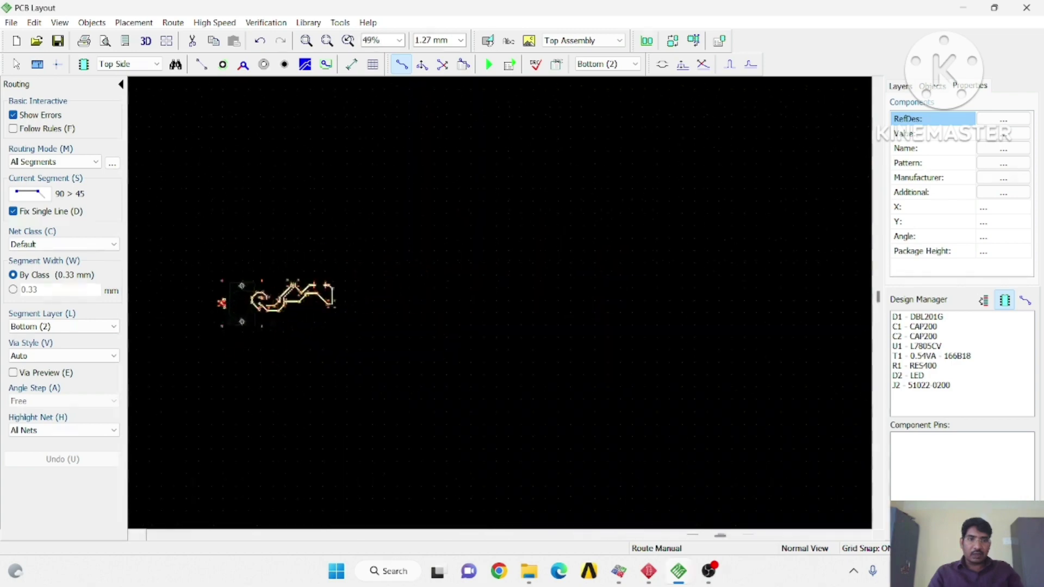
scroll(220, 304, down, 4)
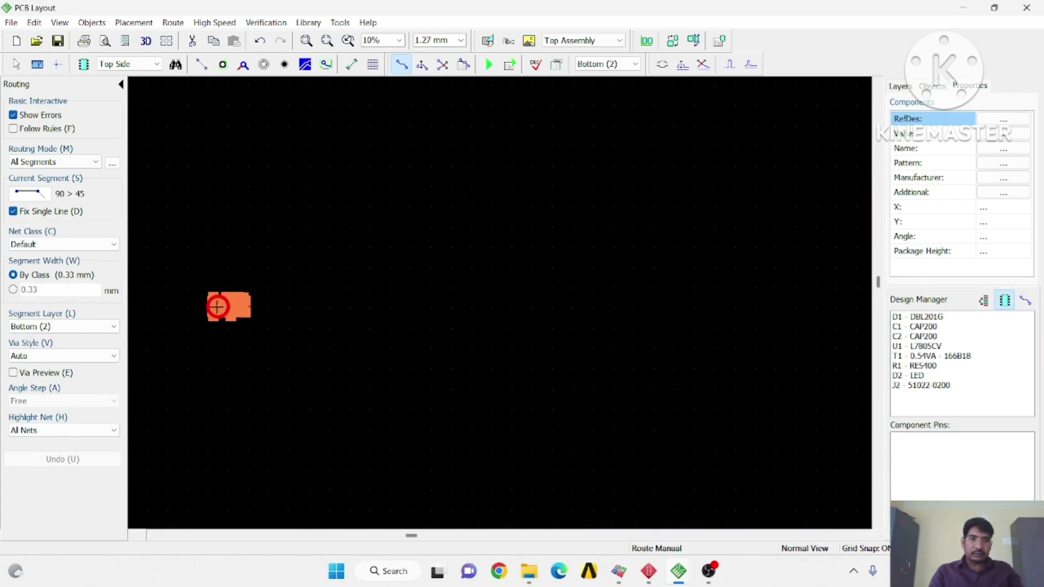
scroll(218, 306, up, 3)
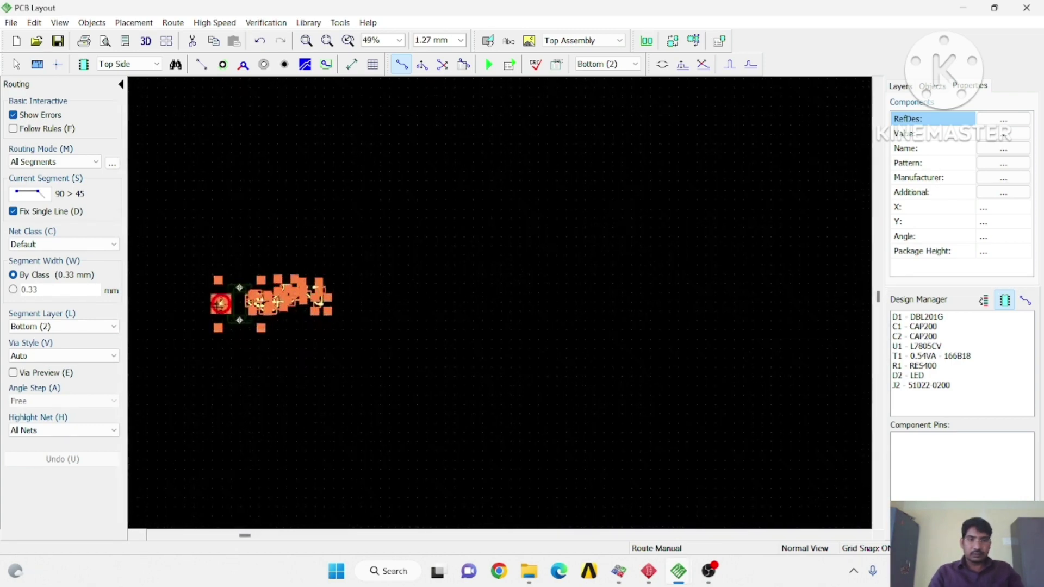
scroll(220, 304, up, 3)
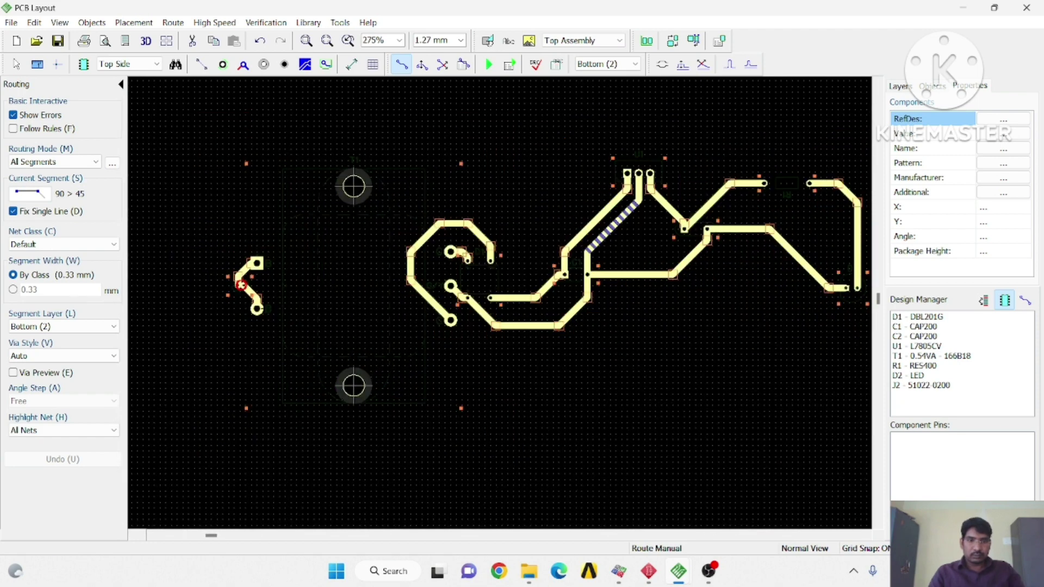
scroll(364, 308, up, 1)
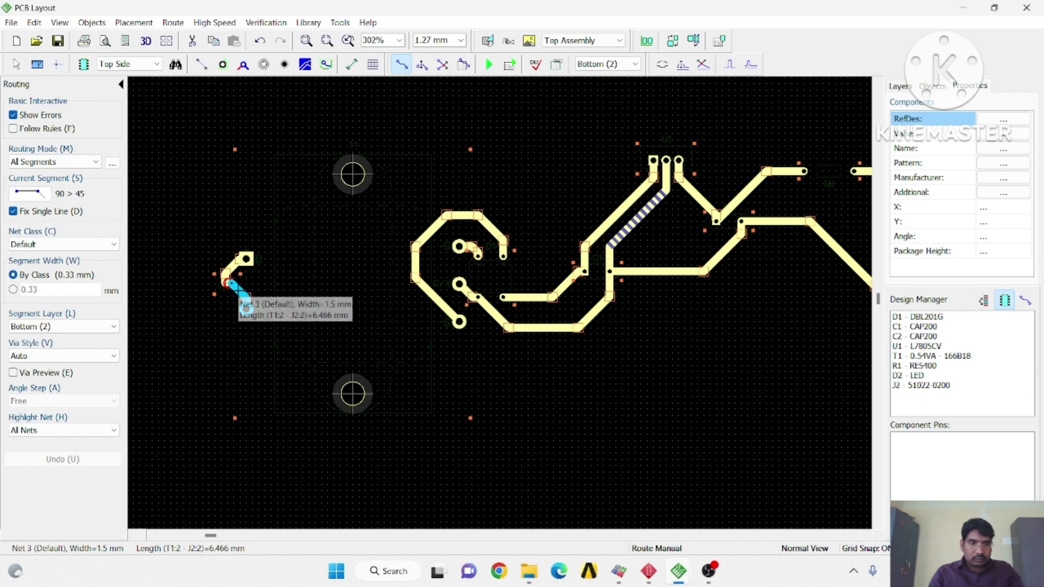
right_click(240, 296)
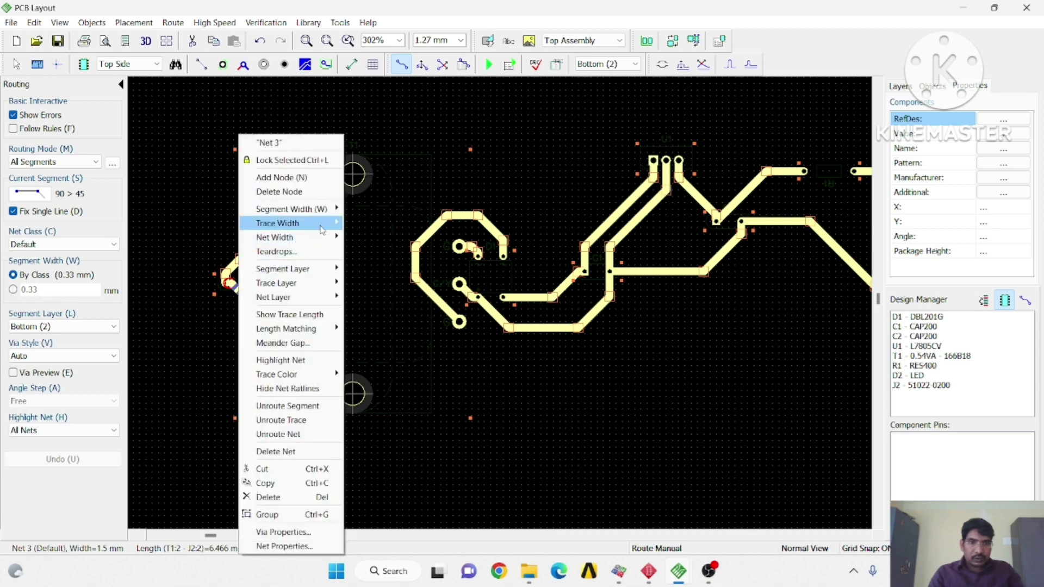
mouse_move(326, 224)
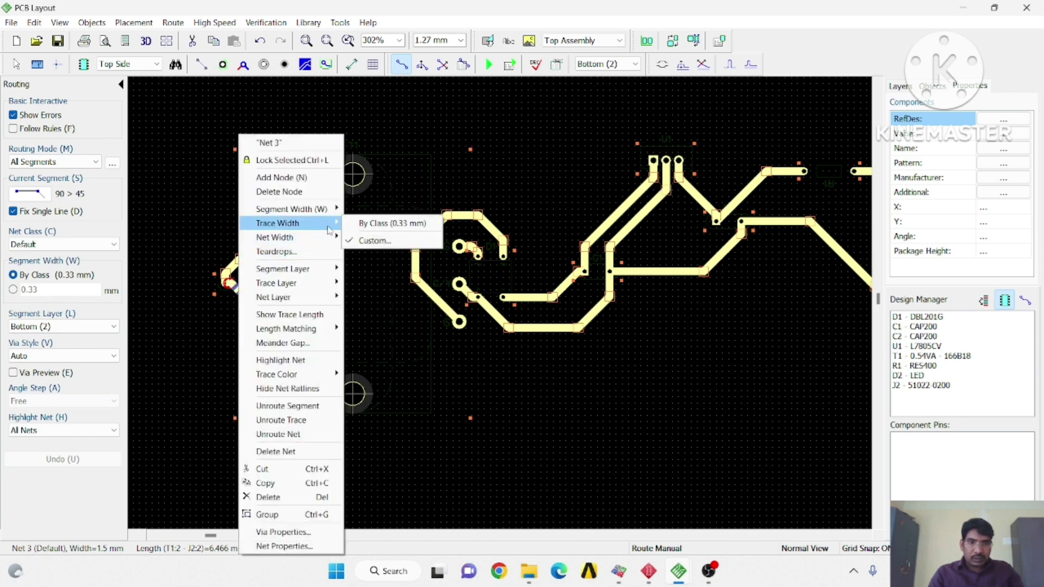
click(374, 224)
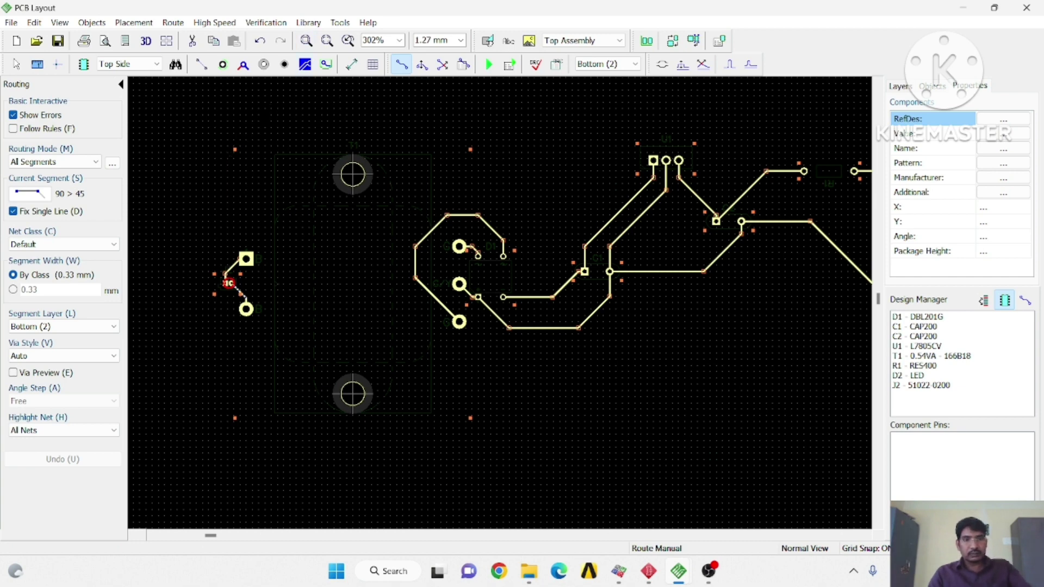
Rerun the design rule check with the class-width traces.
click(266, 22)
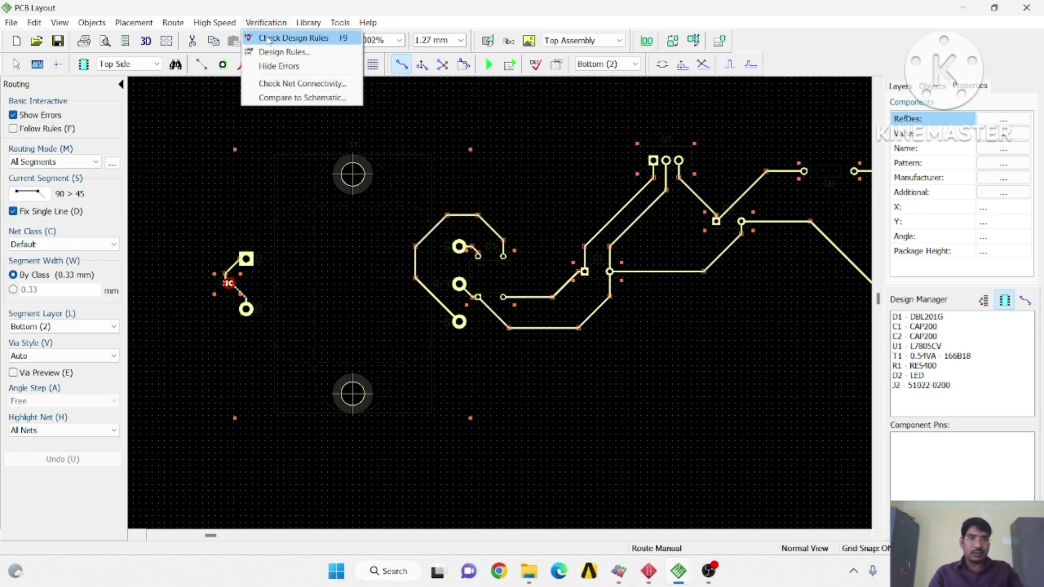
click(269, 39)
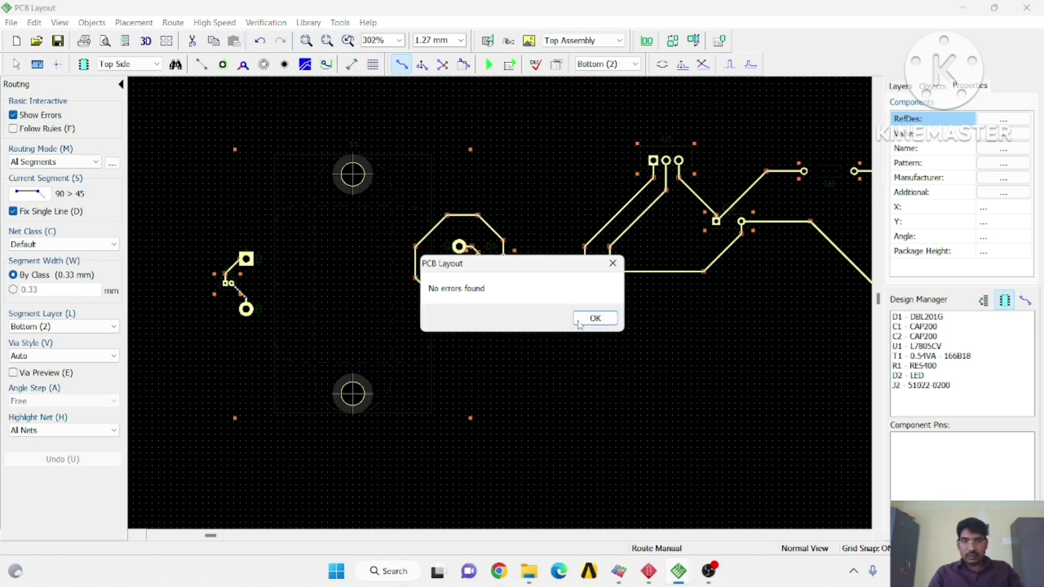
click(601, 321)
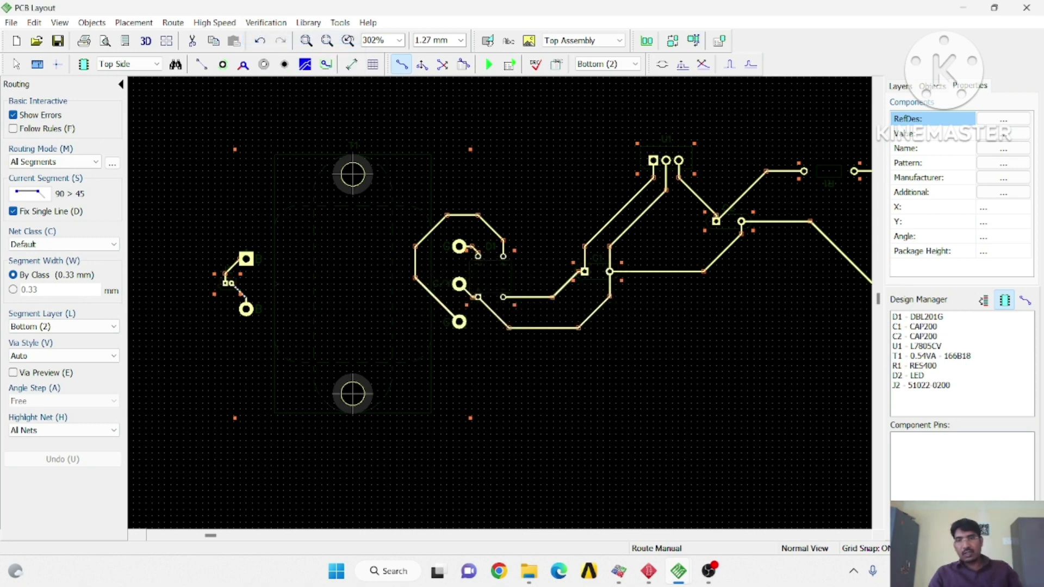
Draw a closed four-sided copper pour outline around all components and traces on the bottom layer.
scroll(687, 393, down, 2)
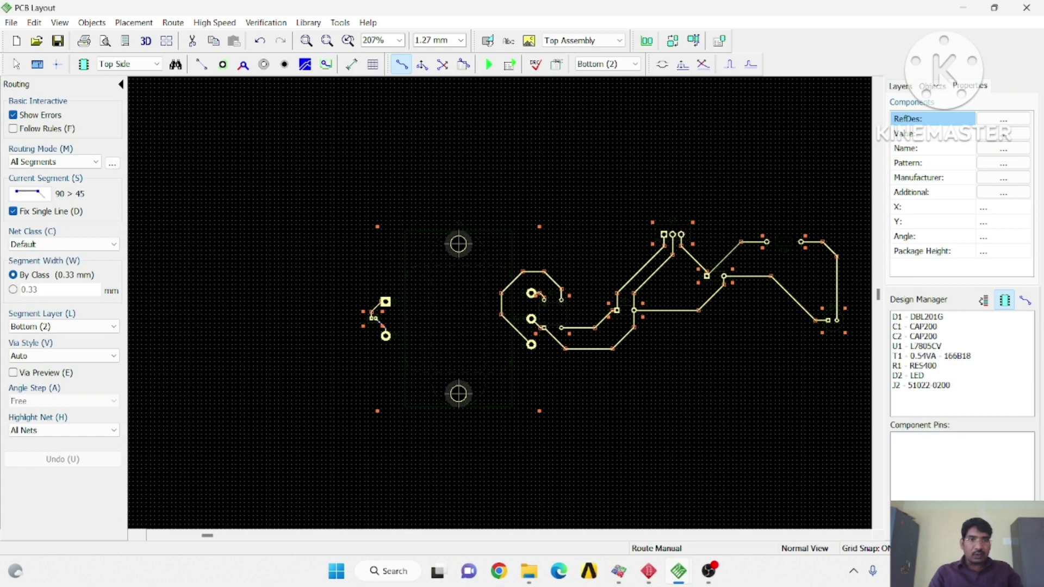
click(305, 70)
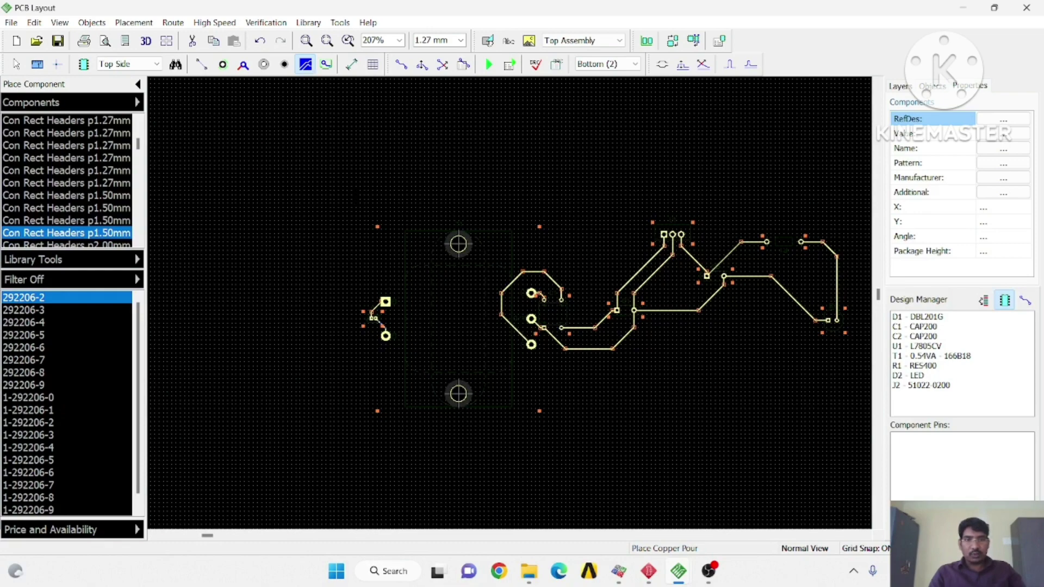
click(357, 199)
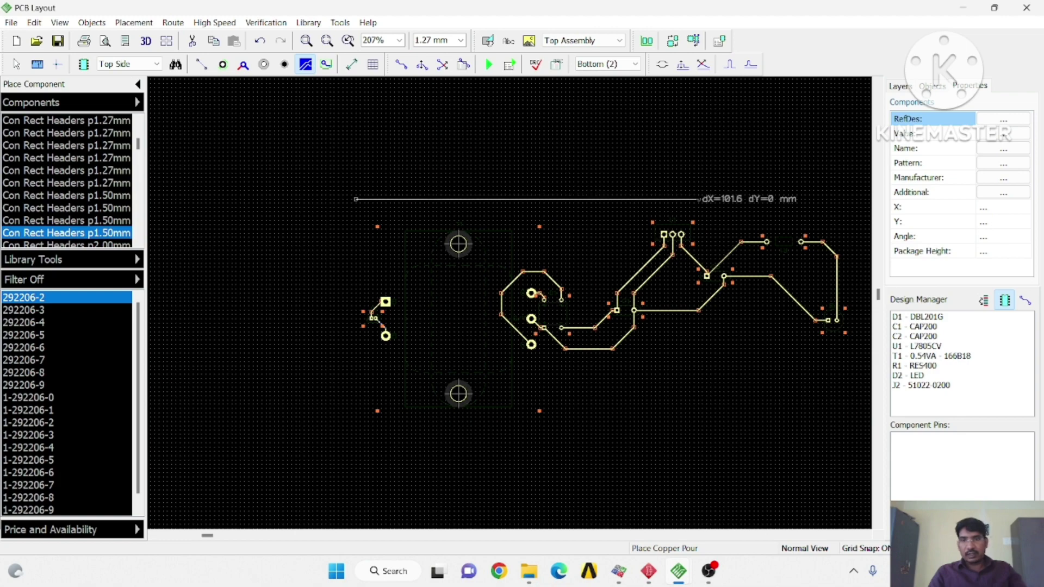
click(856, 203)
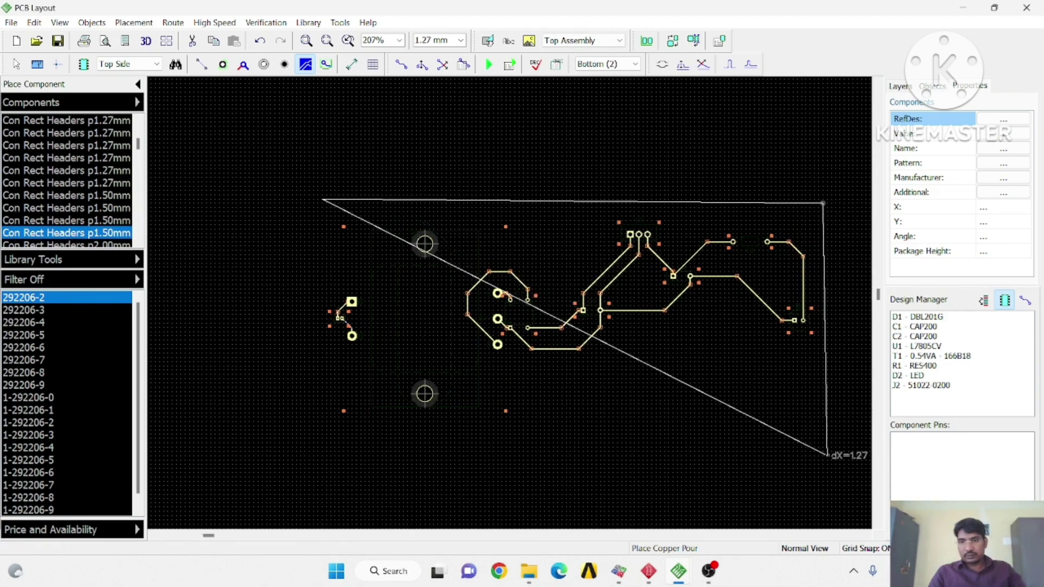
click(830, 460)
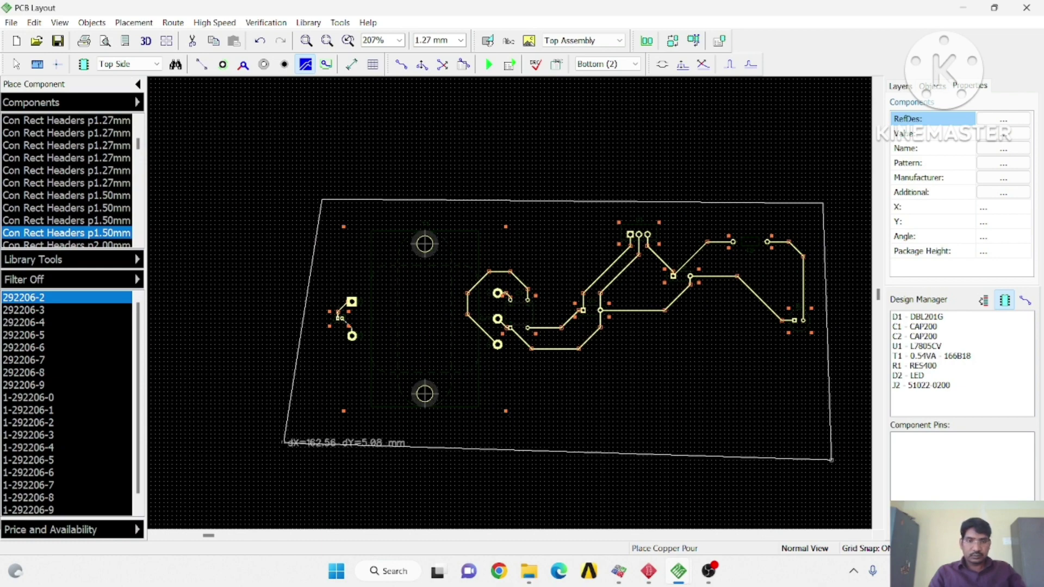
click(303, 443)
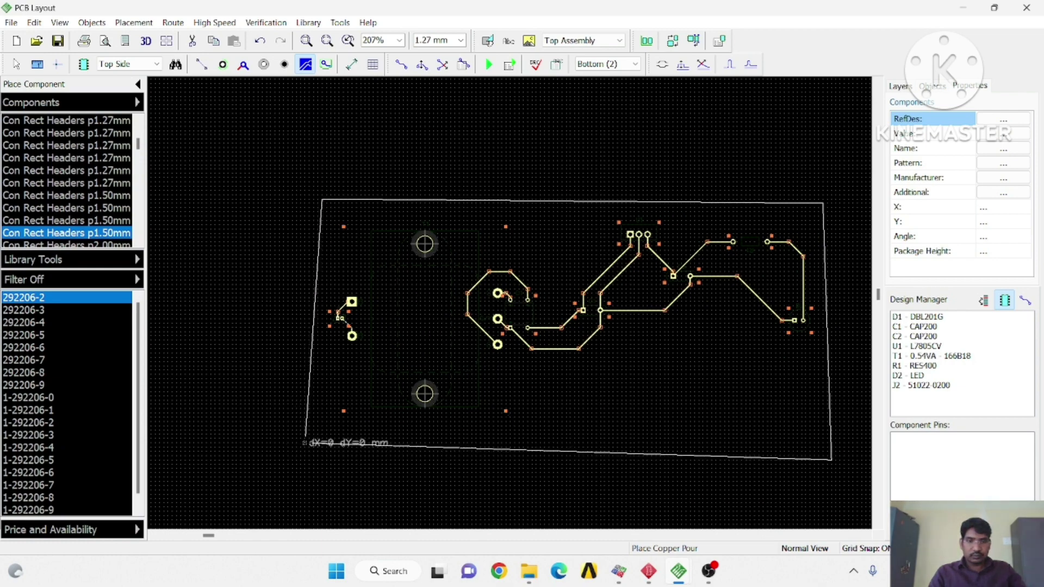
click(304, 443)
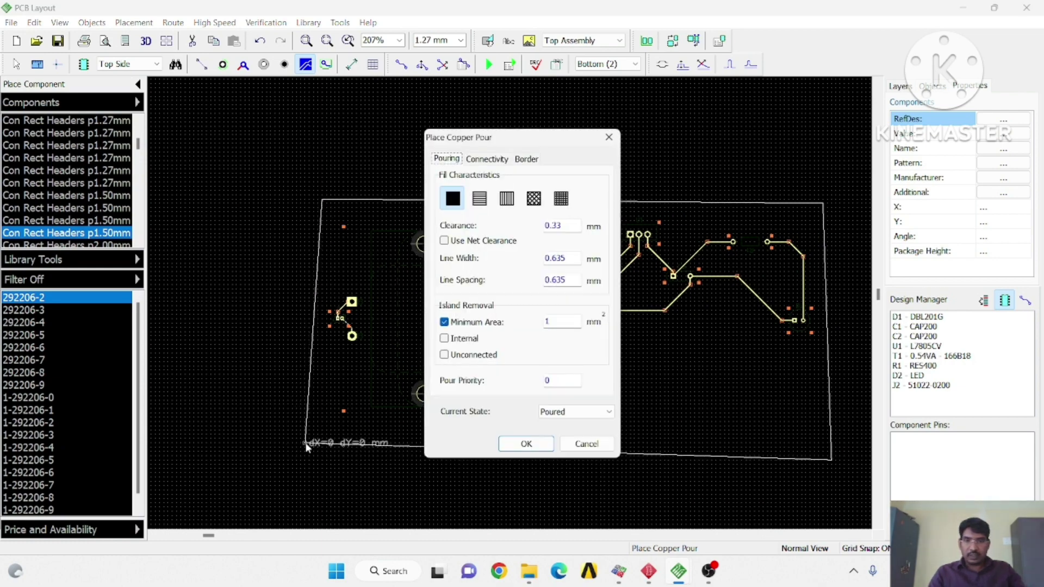
Set the copper pour's clearance, line width and line spacing to 1 mm each and place the pour.
double_click(563, 225)
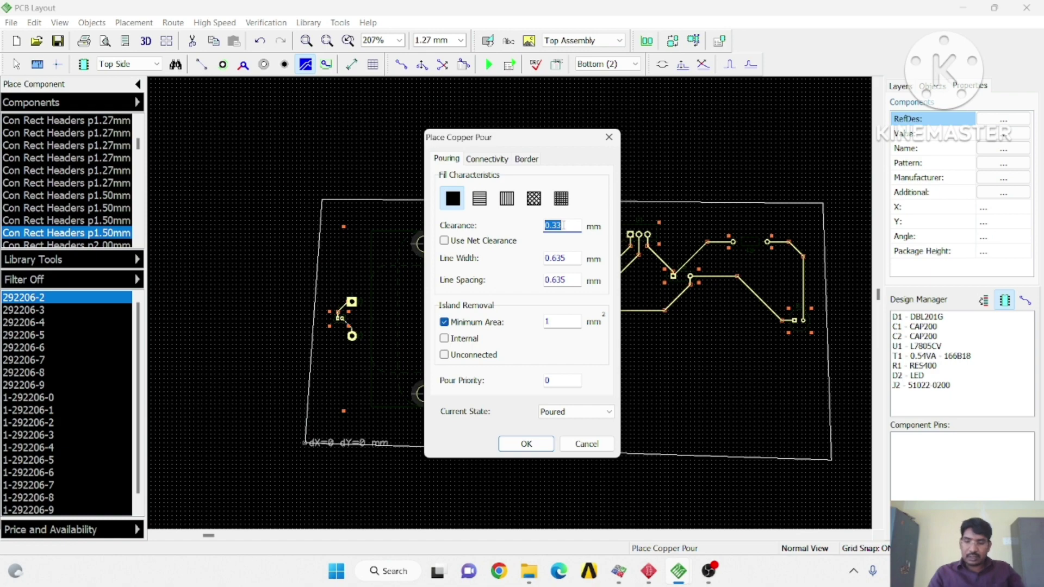
text(1)
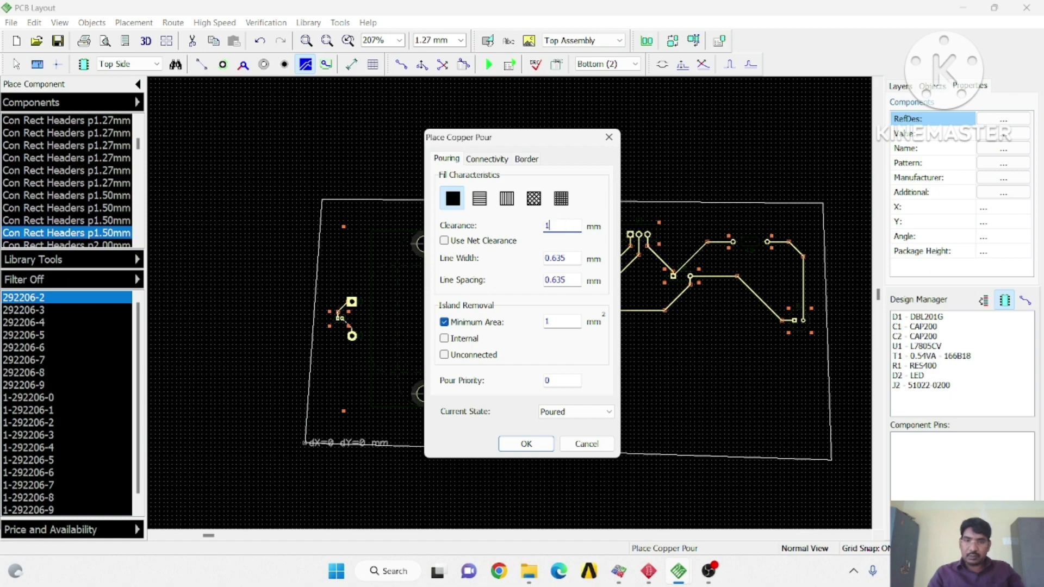
double_click(570, 257)
text(1)
double_click(576, 278)
text(1)
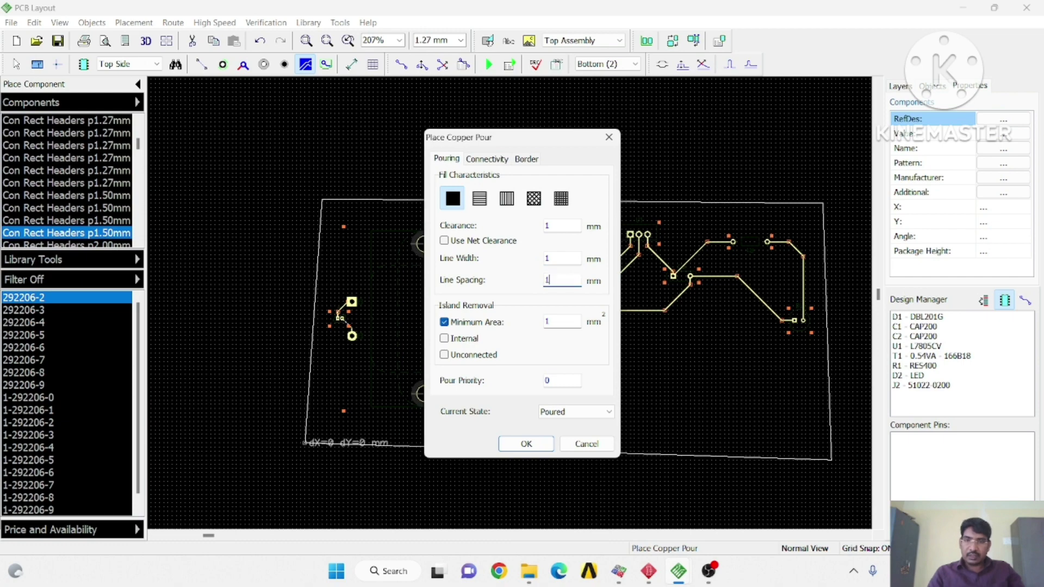
click(527, 444)
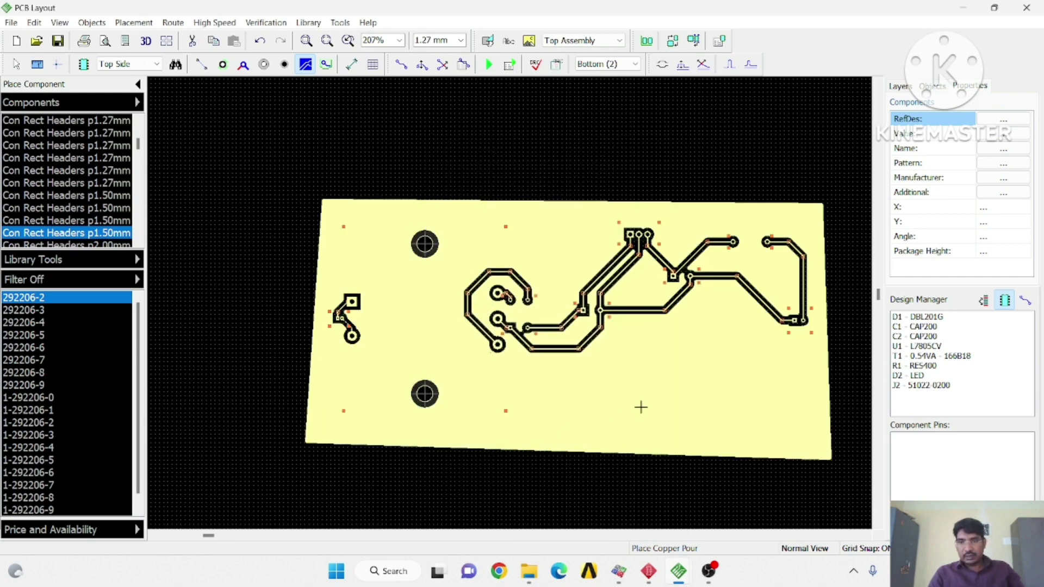
click(659, 161)
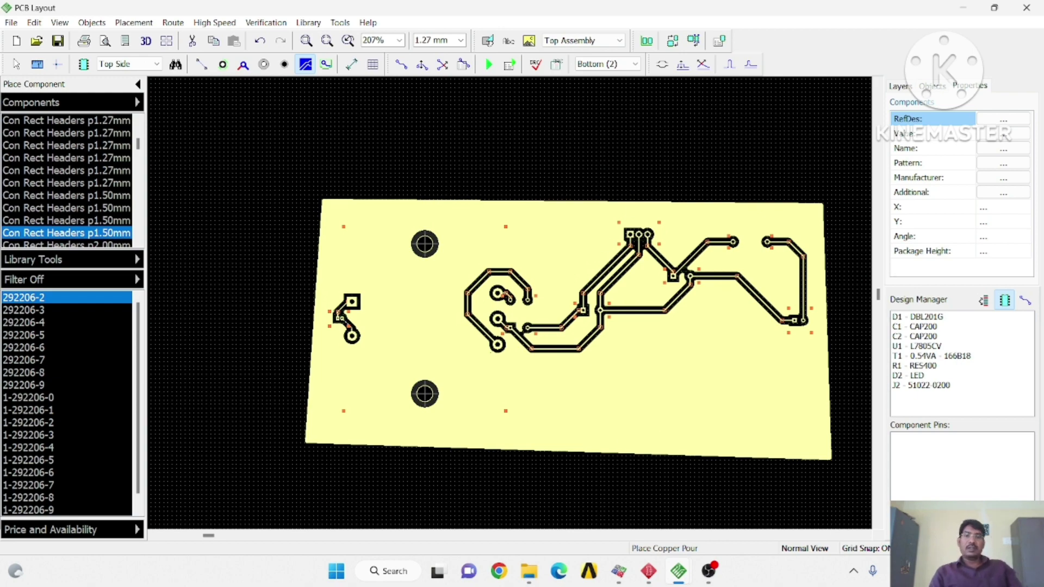
Start the 3D preview of the board and continue to the list of attached 3D models.
click(149, 47)
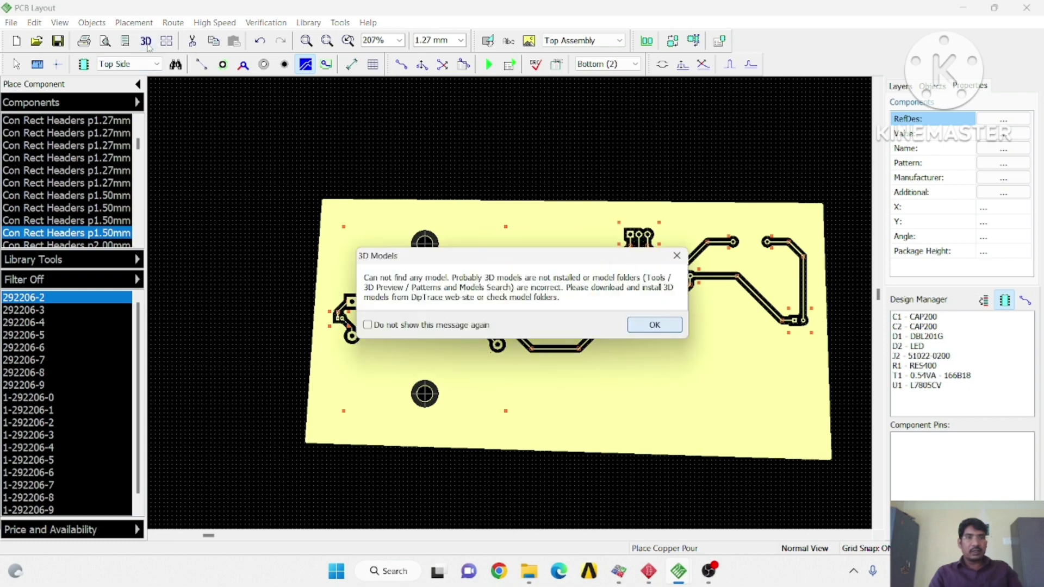
click(676, 325)
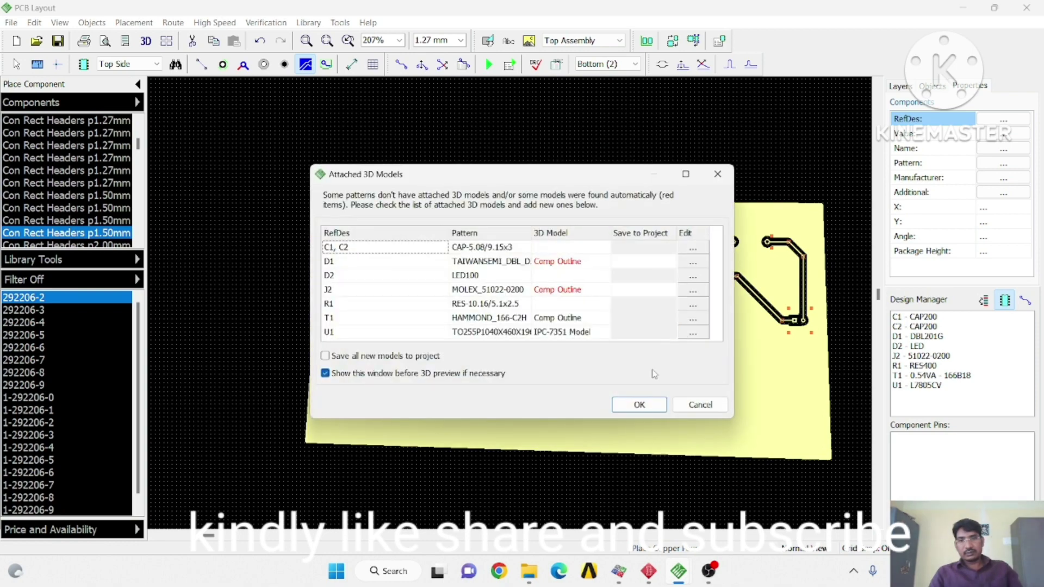